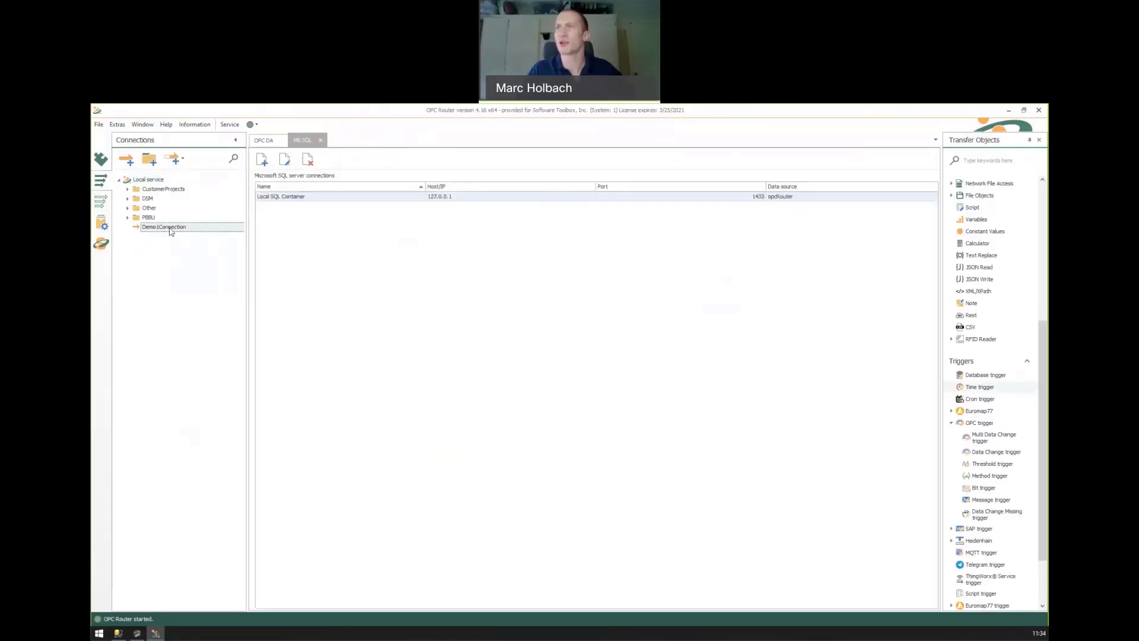
Deactivate Demo1Connection and add a new connection named Demo2Connection, opened for editing.
right_click(171, 226)
click(215, 287)
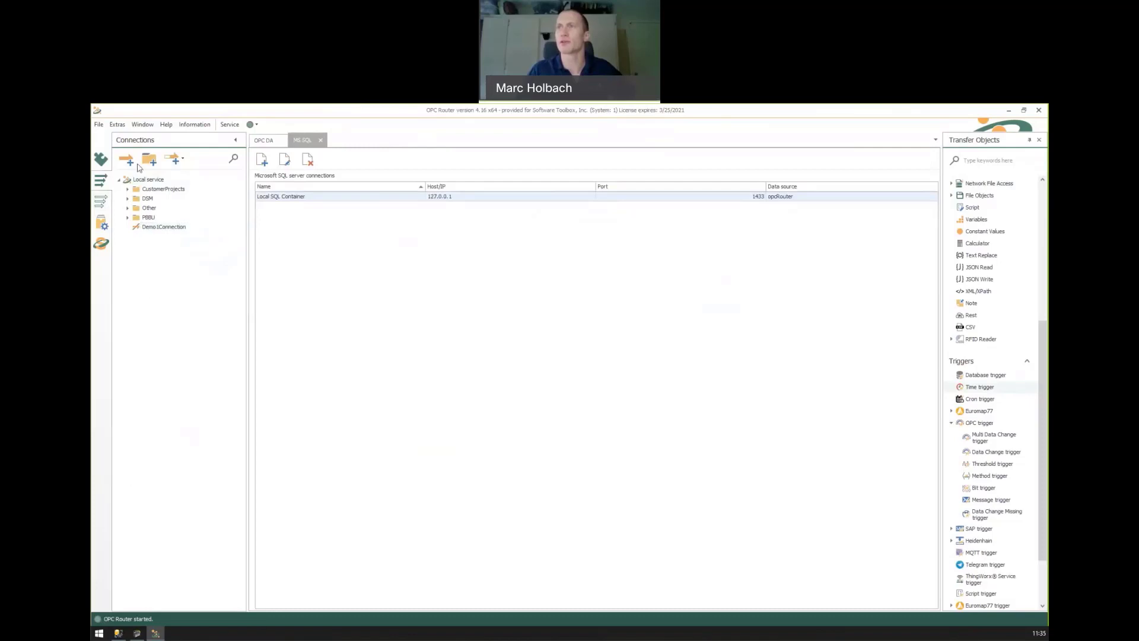
click(126, 159)
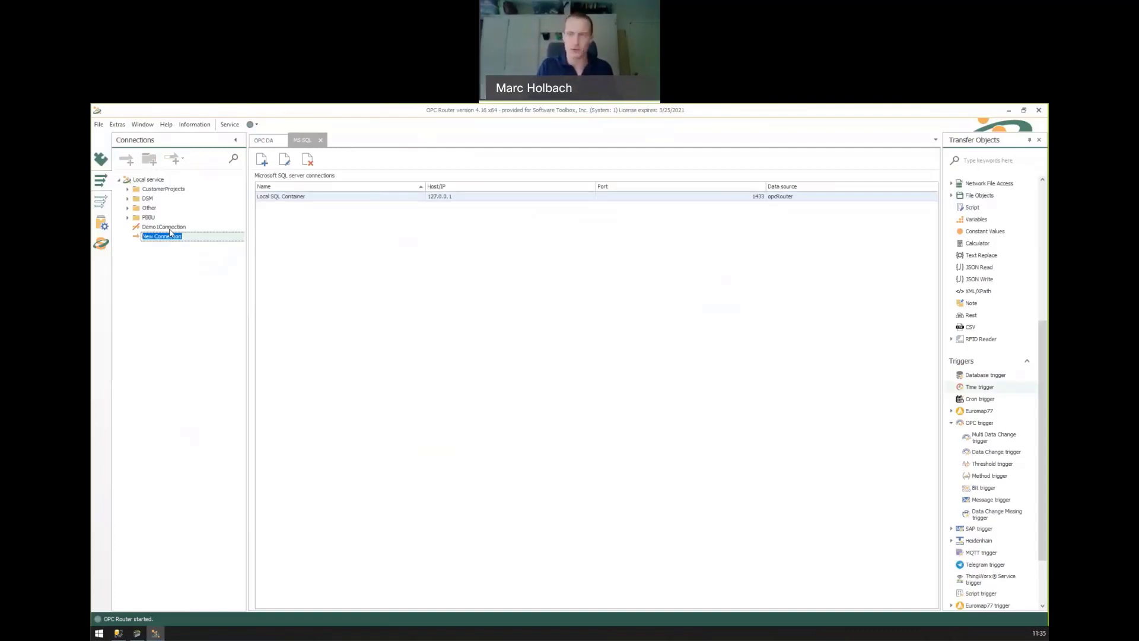
text(Demo2Connection)
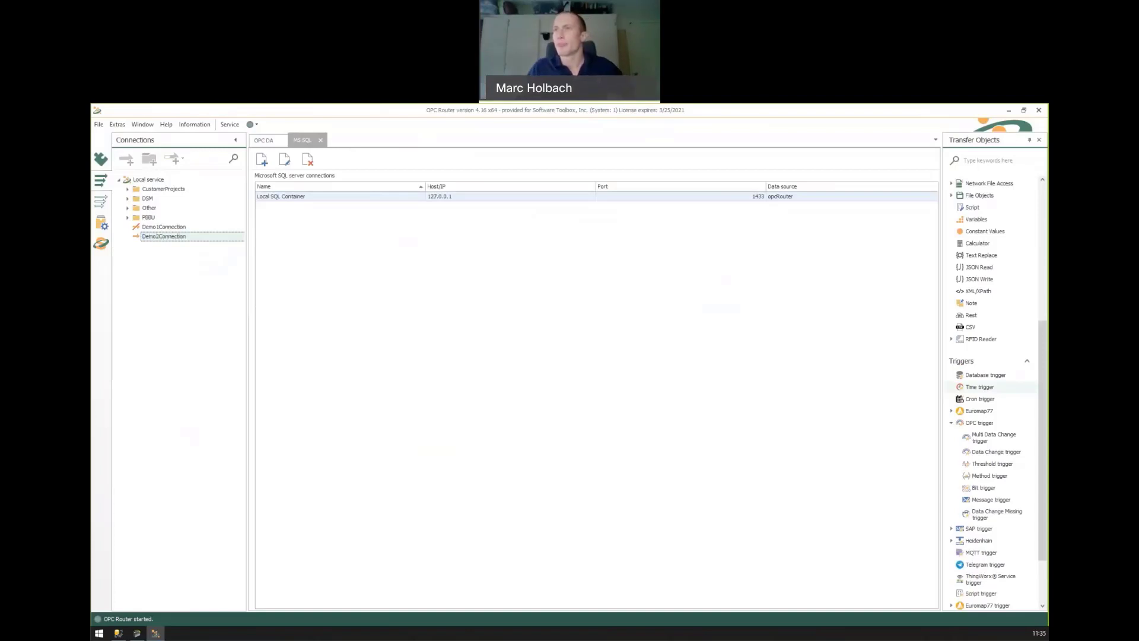
key(Return)
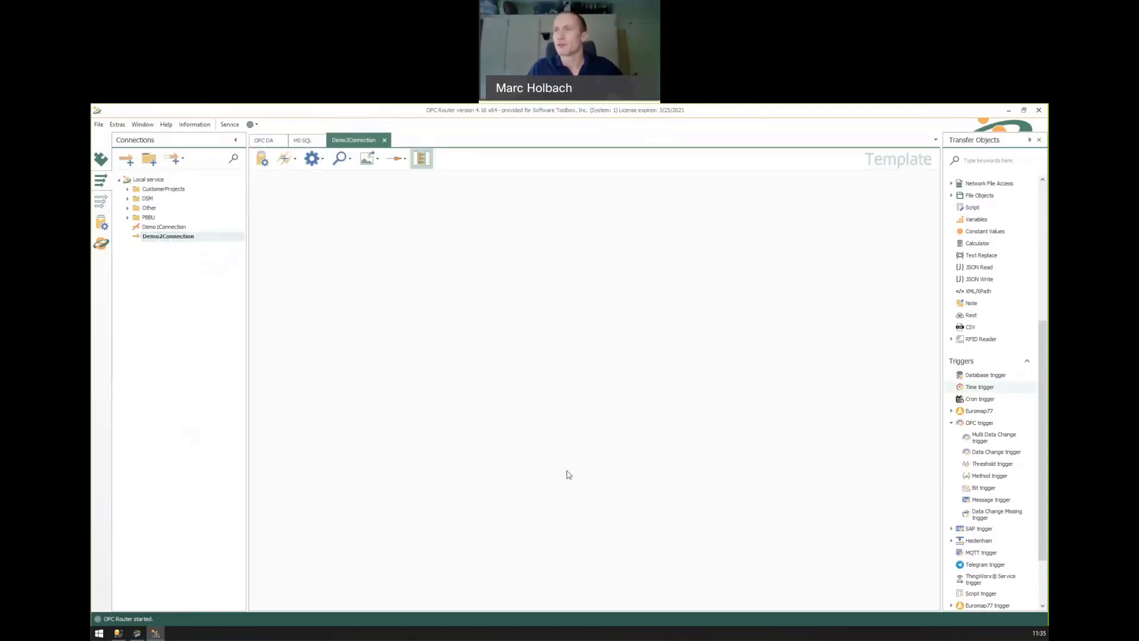
Query the top 1000 rows of dbo.cycleState in SQL Server Management Studio and inspect their int_state values.
click(118, 633)
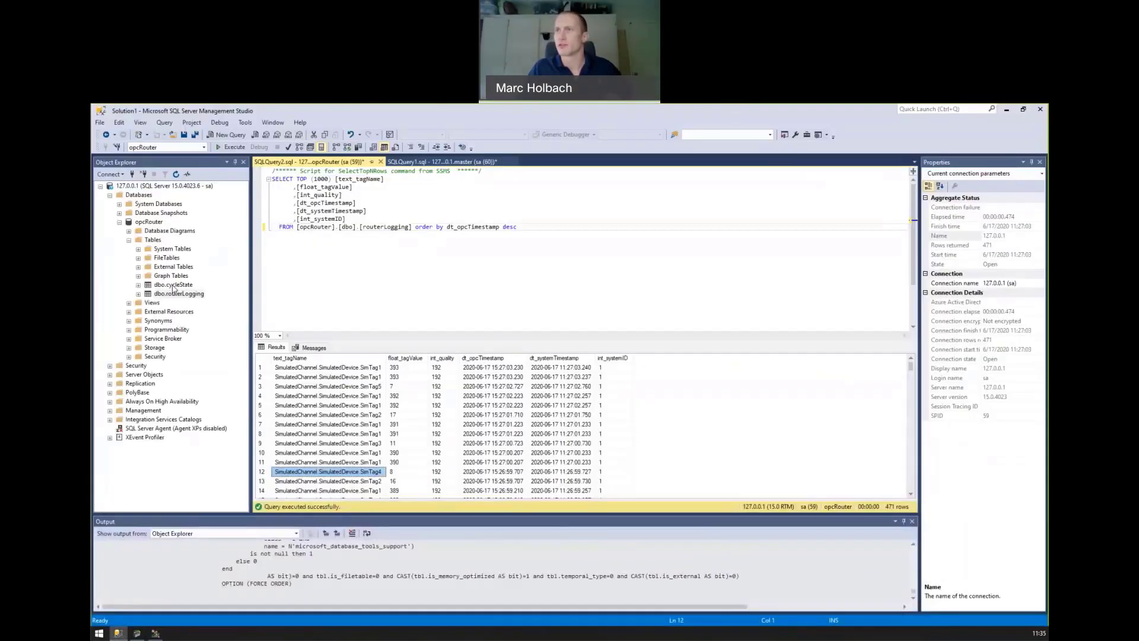
right_click(173, 285)
click(228, 312)
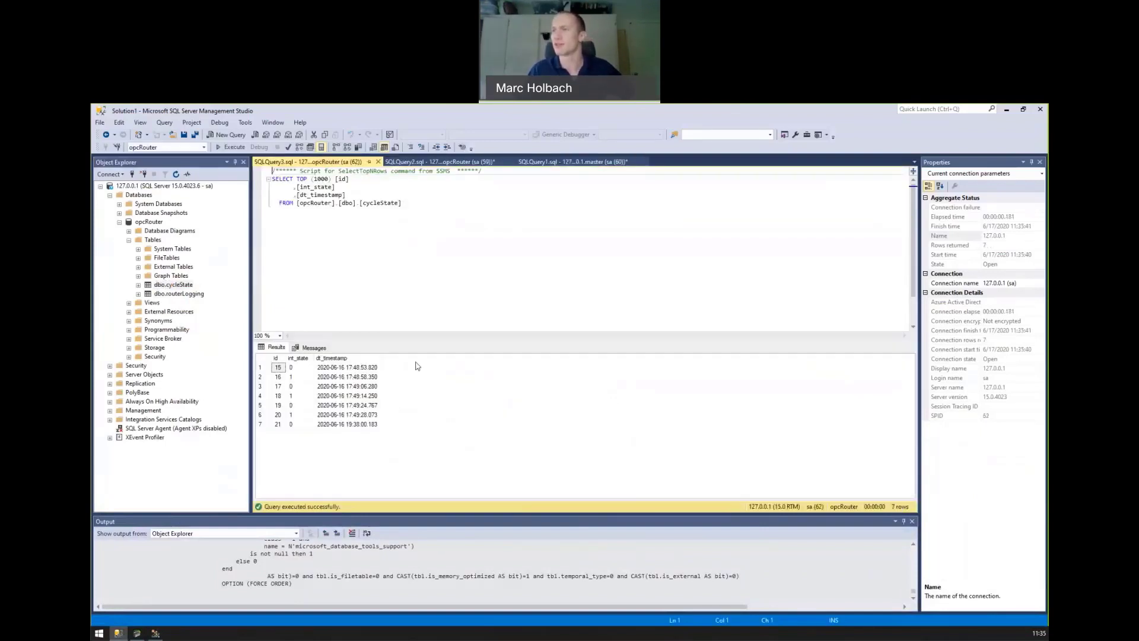
key(Right)
key(Right)
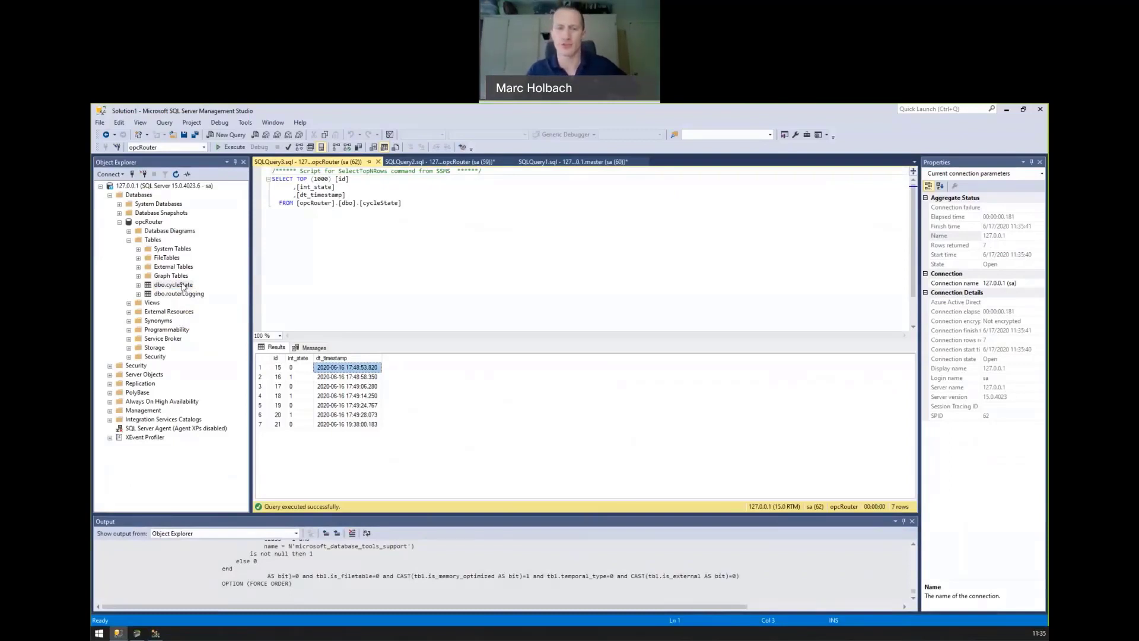
click(296, 369)
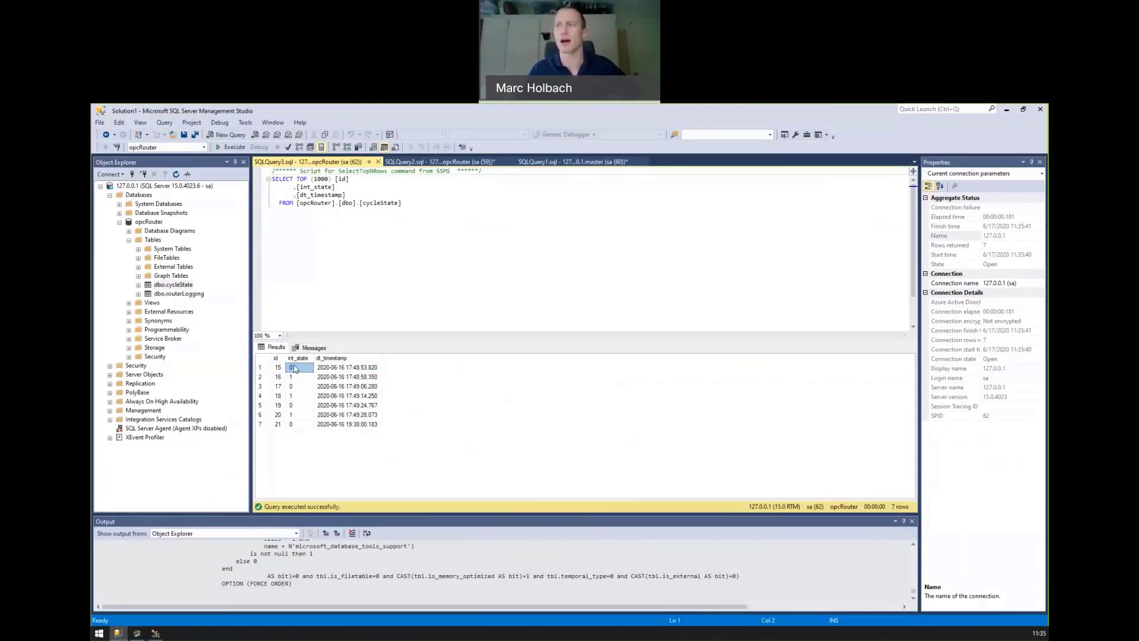
click(297, 378)
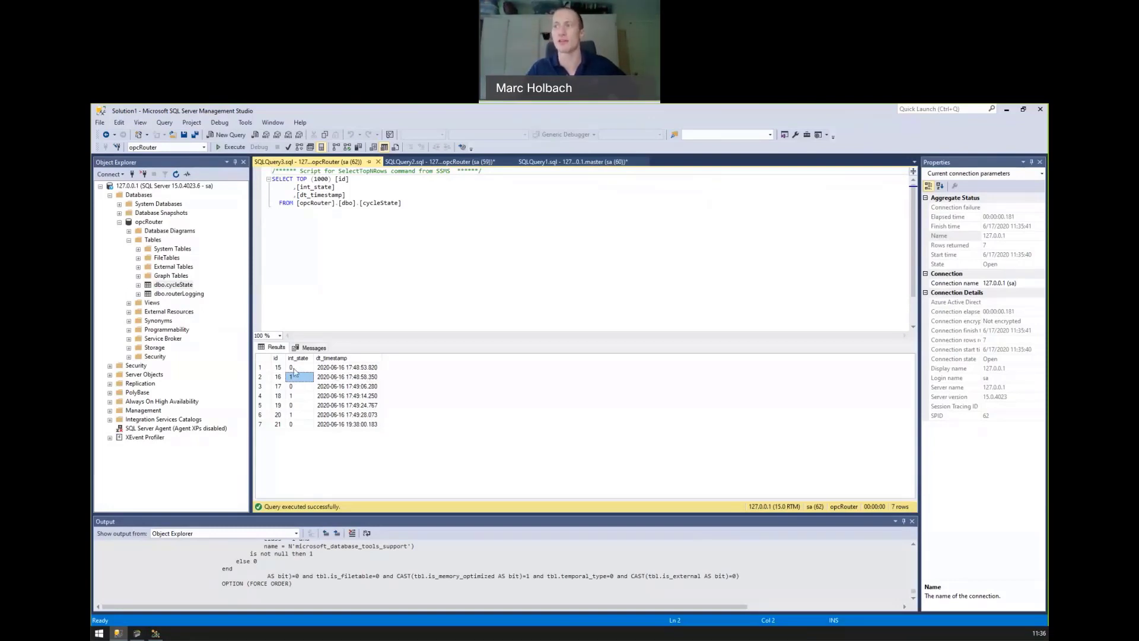
click(419, 204)
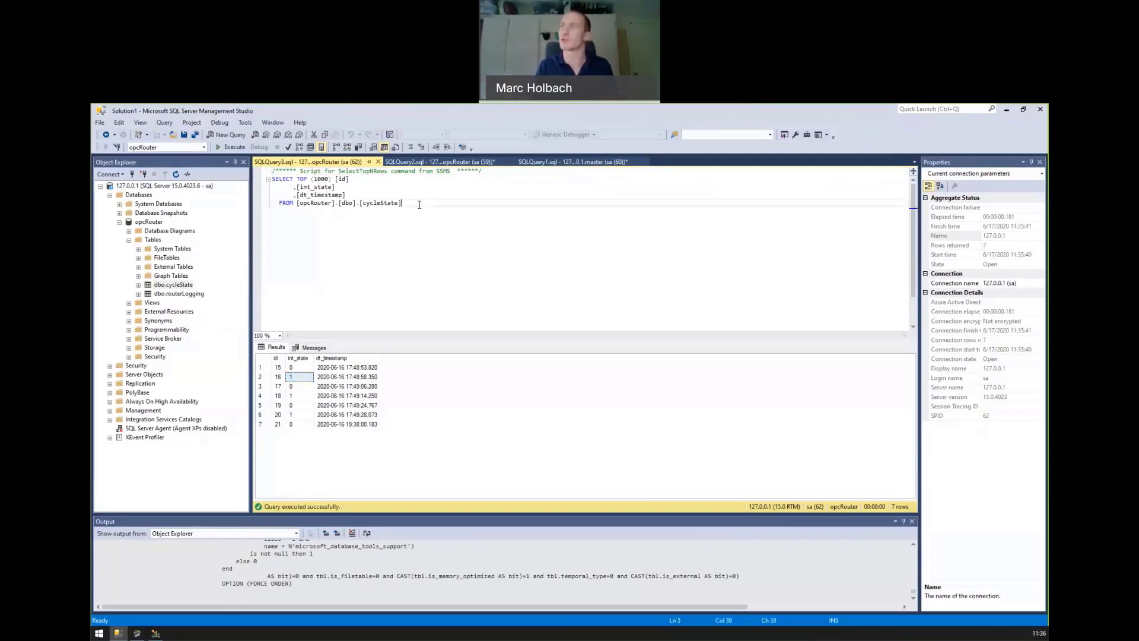
Rerun the cycleState query ordered by dt_timestamp desc, then return to OPC Router.
text(order)
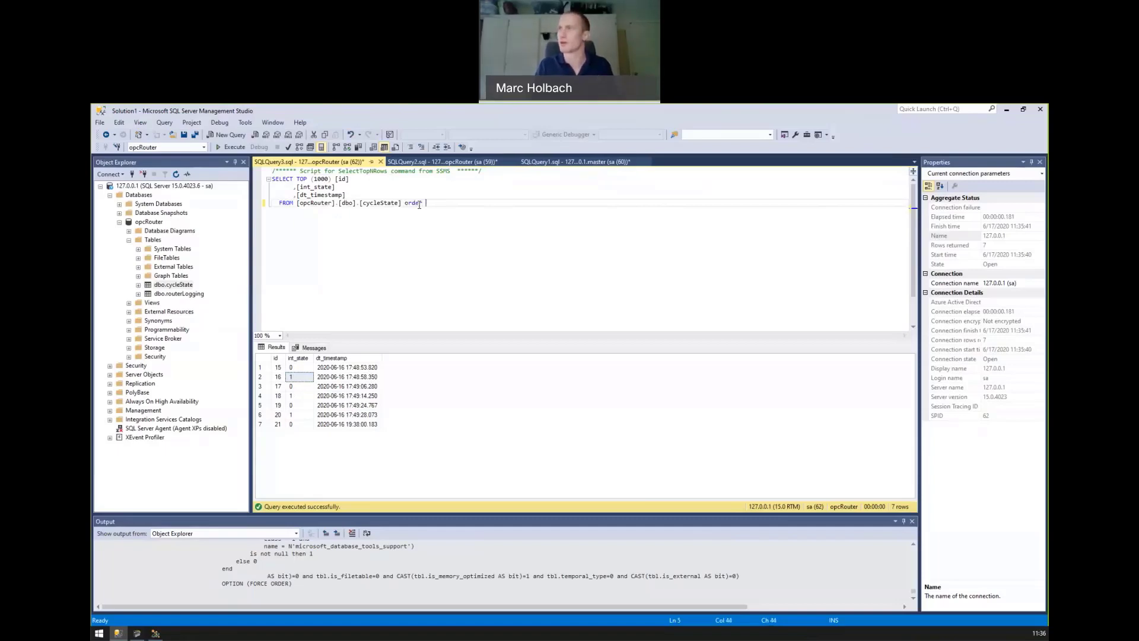
text( by dt_timestamp desc)
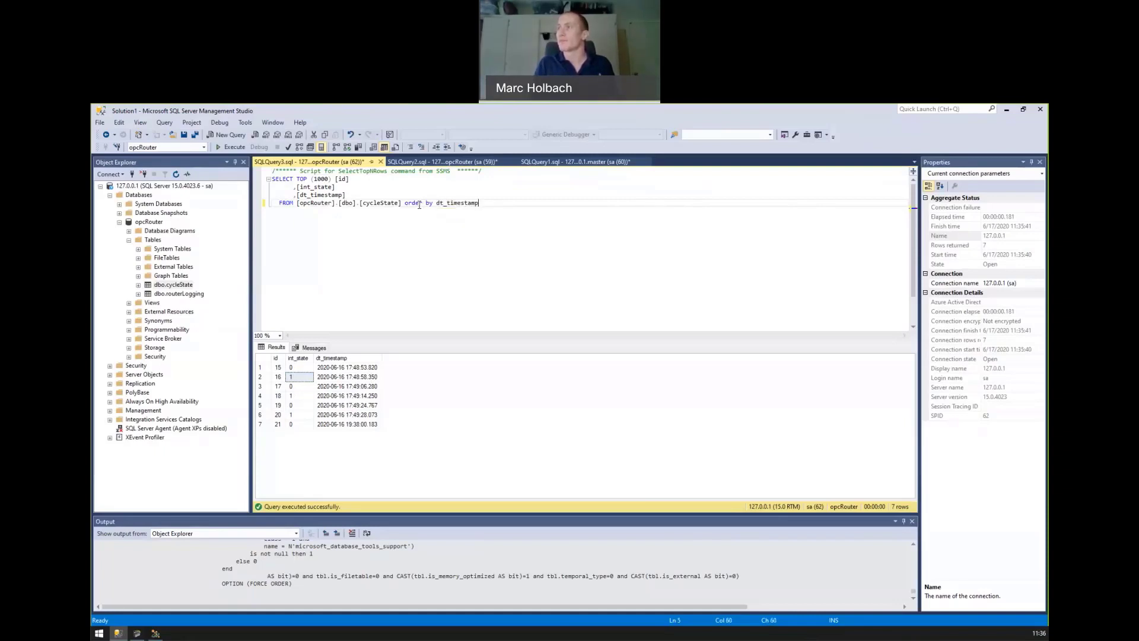
key(Return)
key(F5)
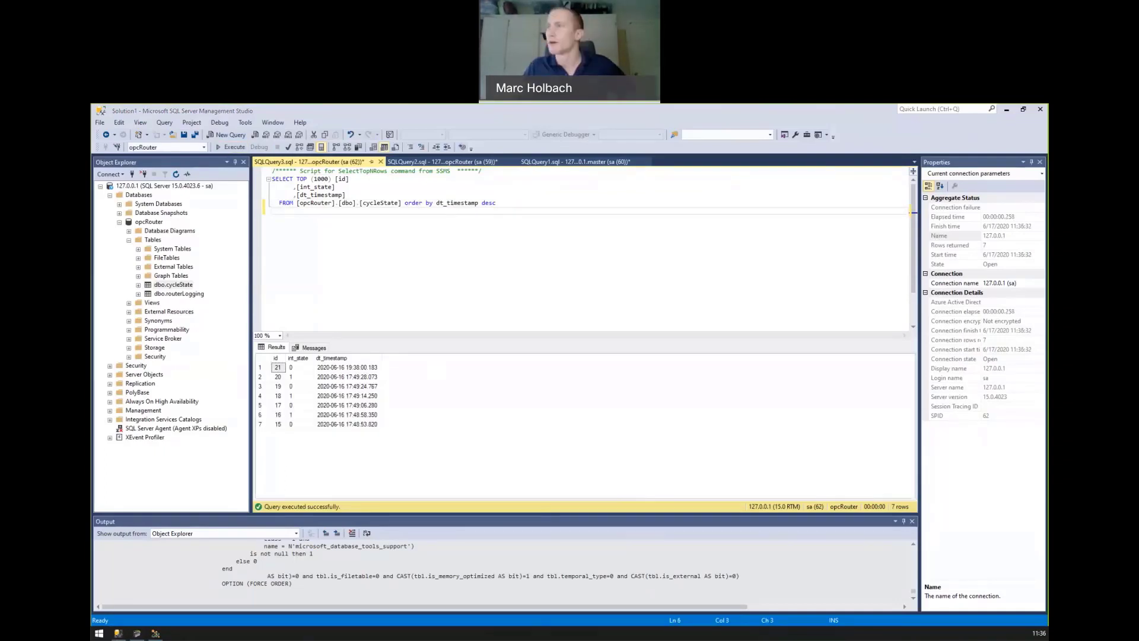
click(156, 633)
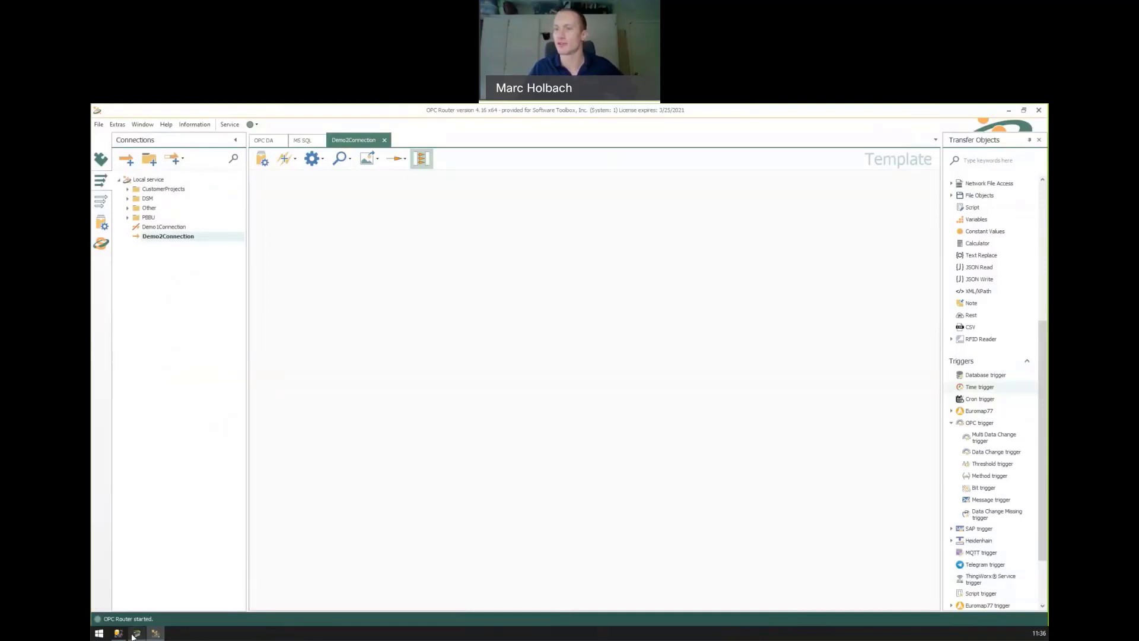
Place and arrange a Database trigger, a Database object and a Variables object on the Demo2Connection canvas.
mouse_move(135, 635)
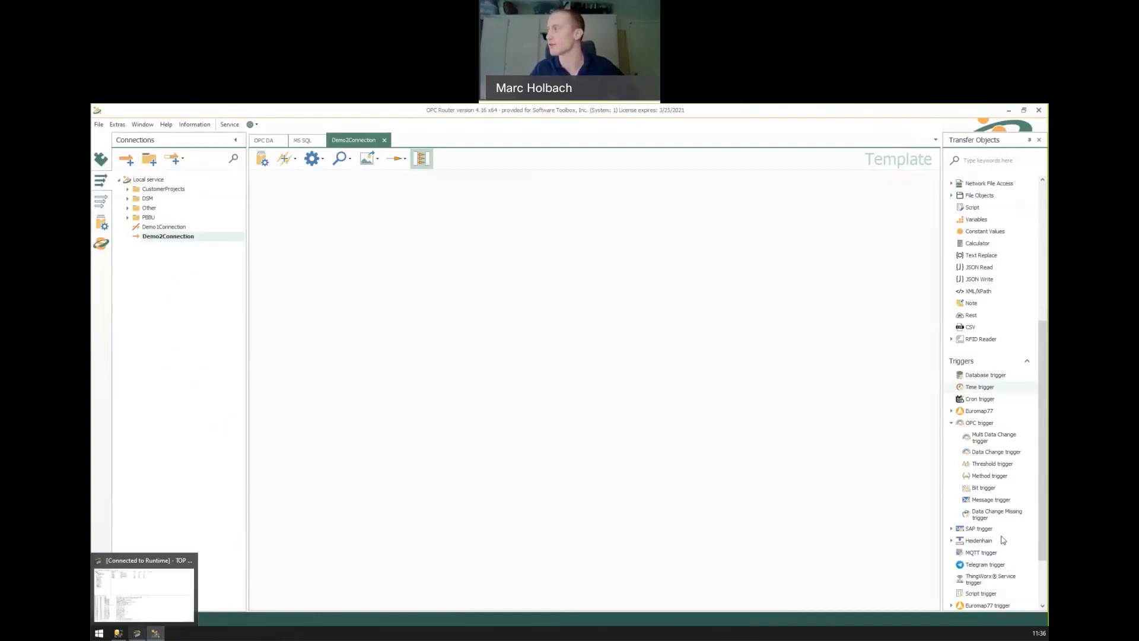
click(952, 422)
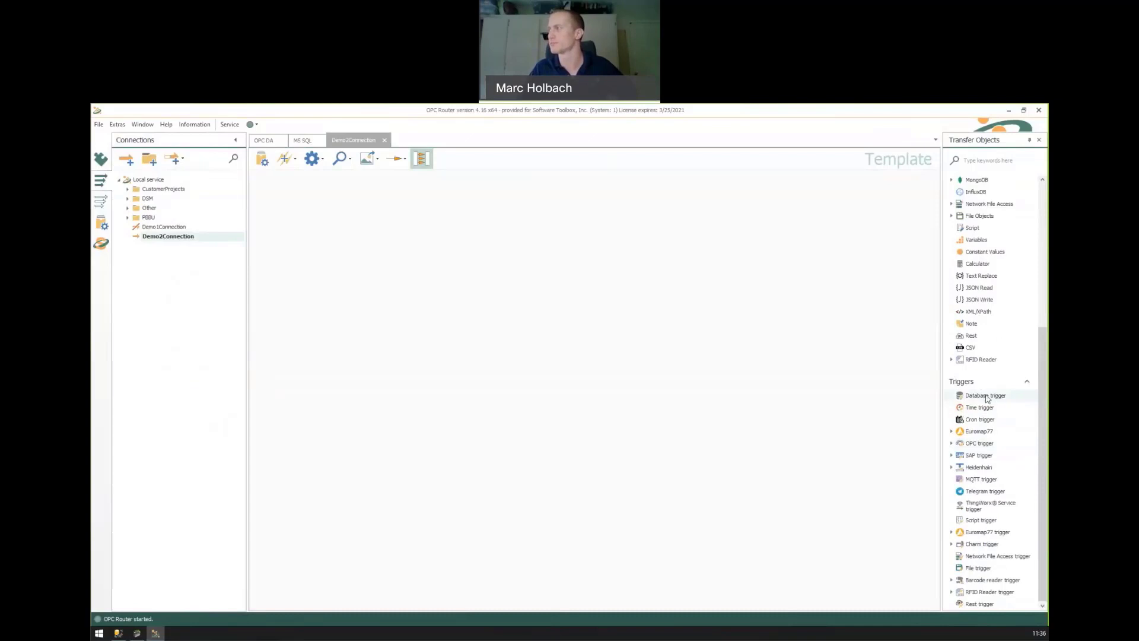
drag(989, 399, 355, 240)
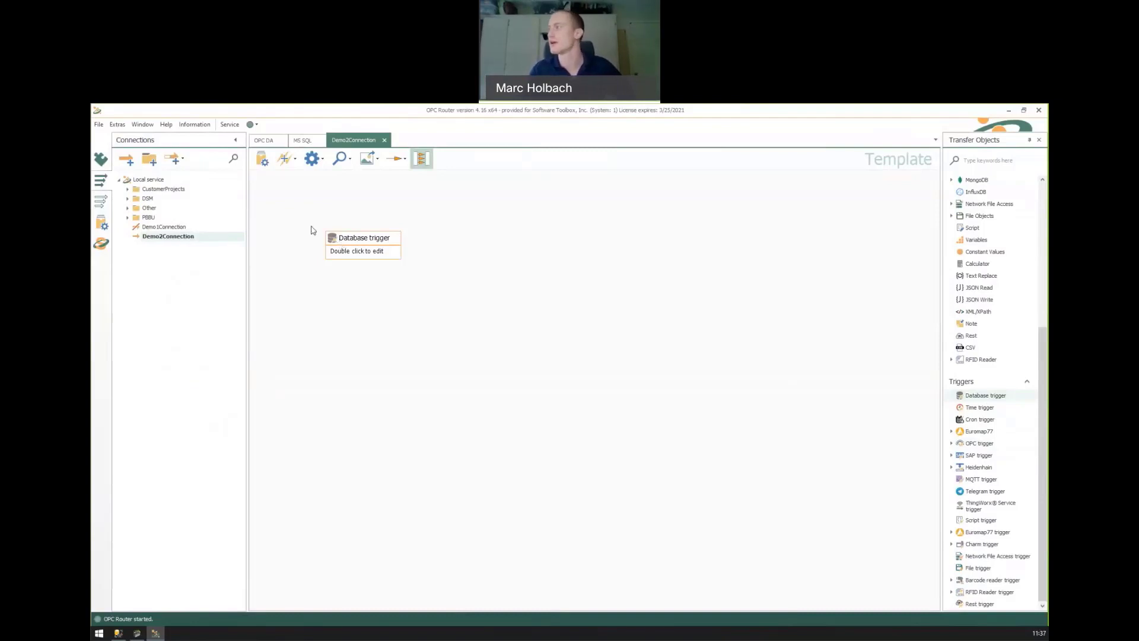
drag(1044, 363, 1042, 220)
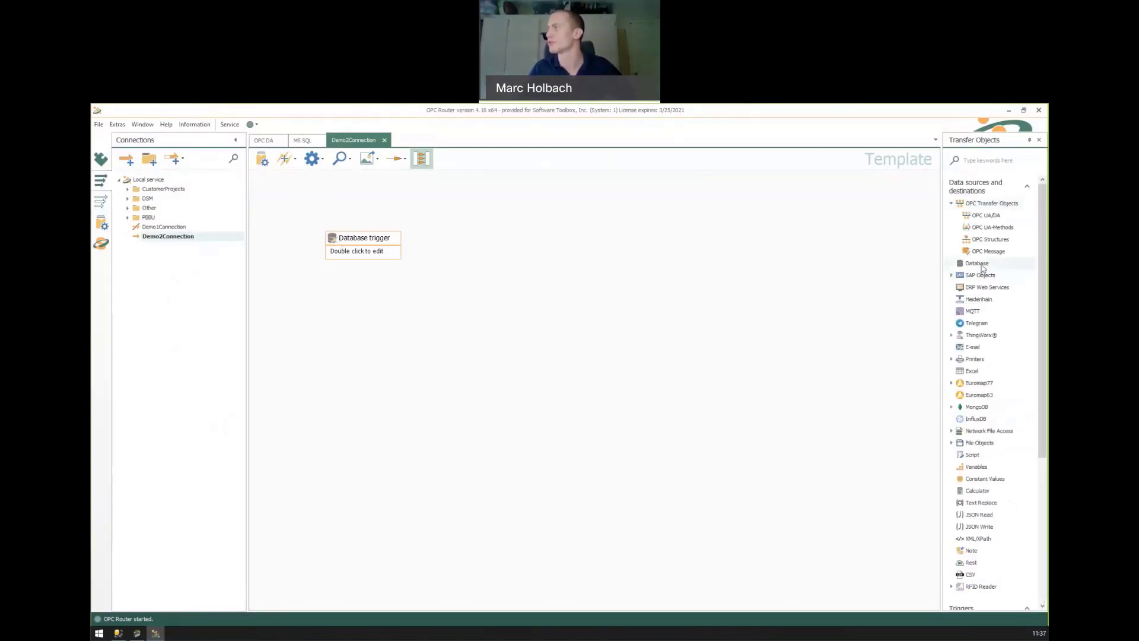
drag(977, 263, 343, 325)
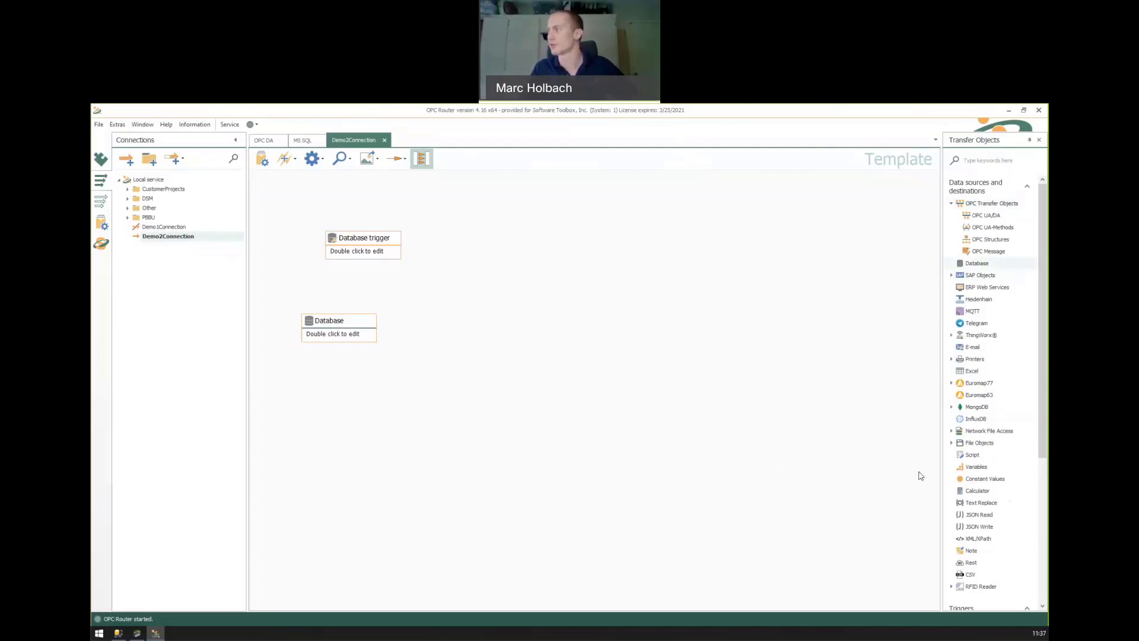
drag(976, 466, 759, 326)
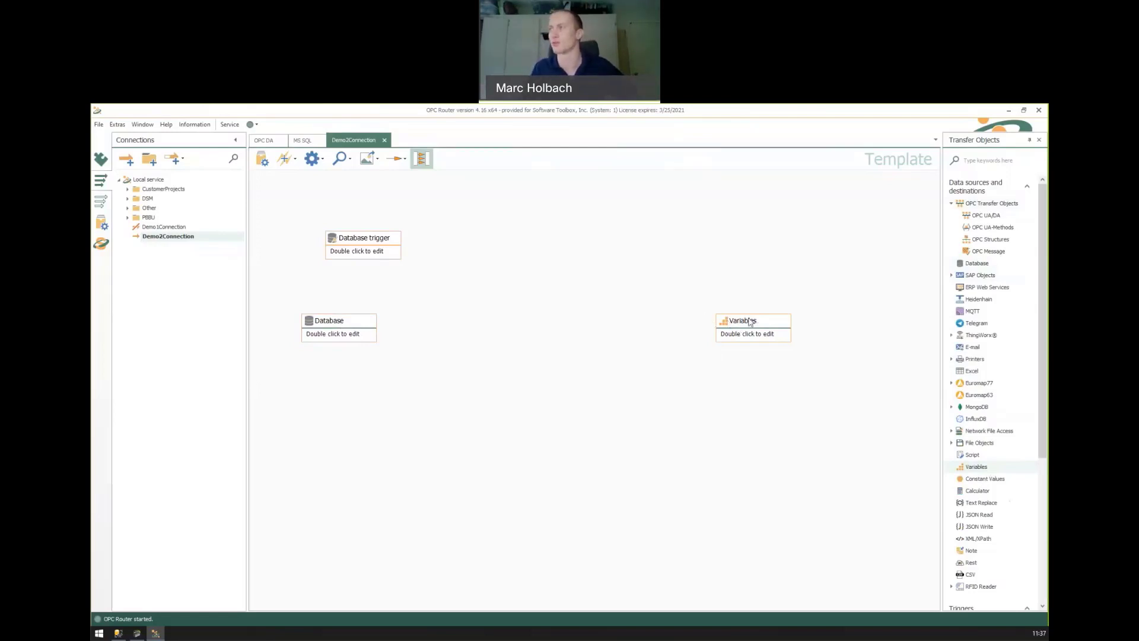
drag(385, 237, 378, 206)
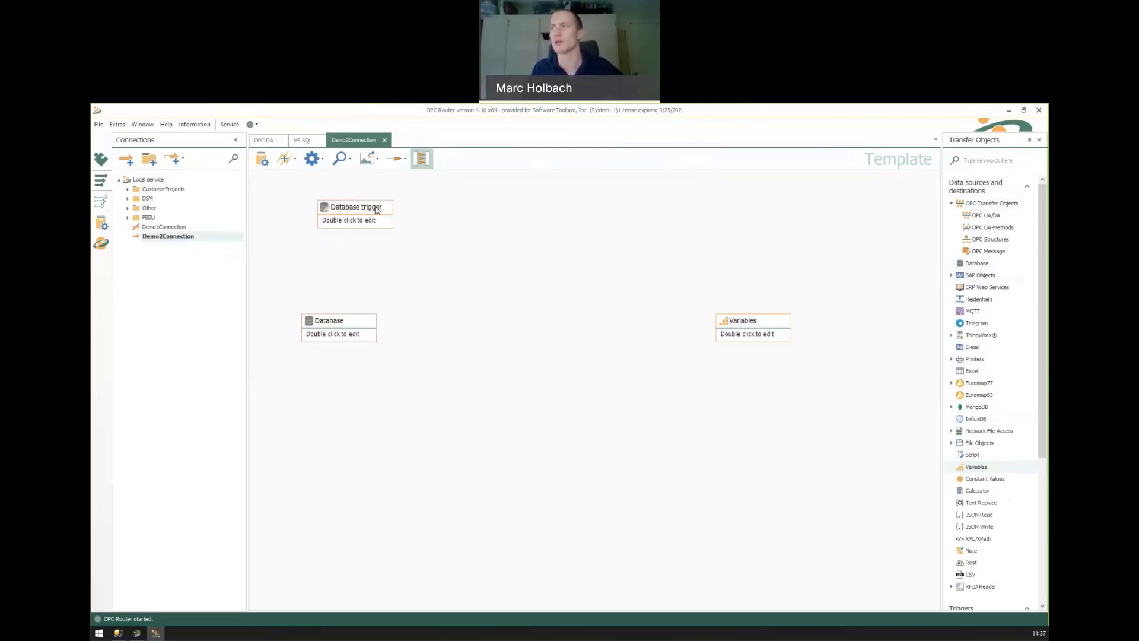
drag(359, 325, 366, 337)
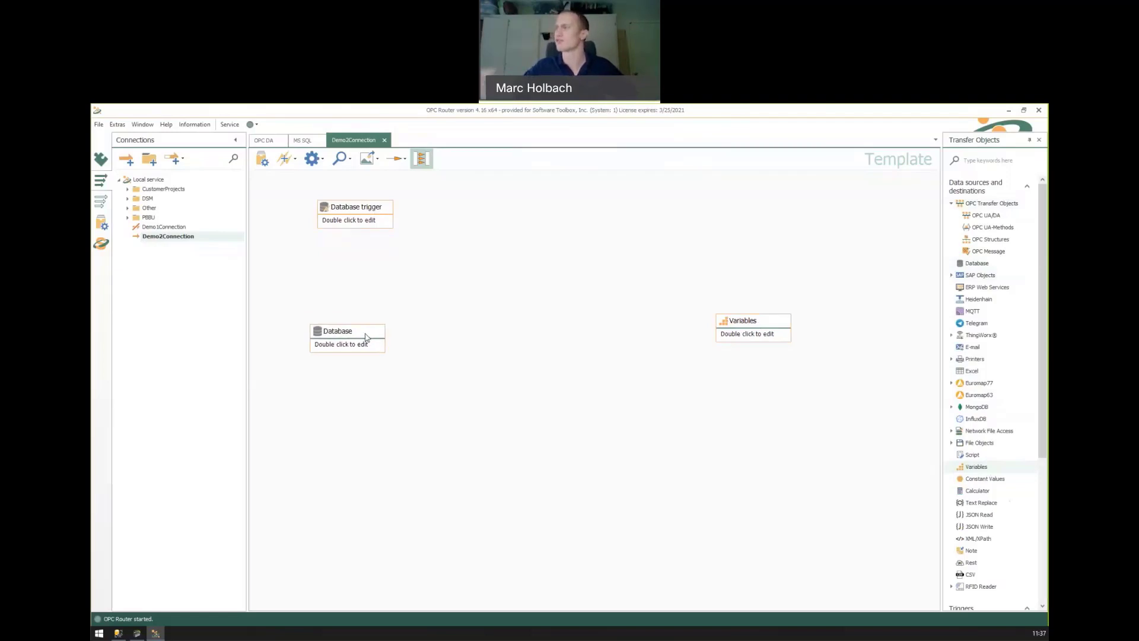
Point the Database trigger at Local SQL Container's cycleState table, using id, int_state and dt_timestamp.
double_click(350, 218)
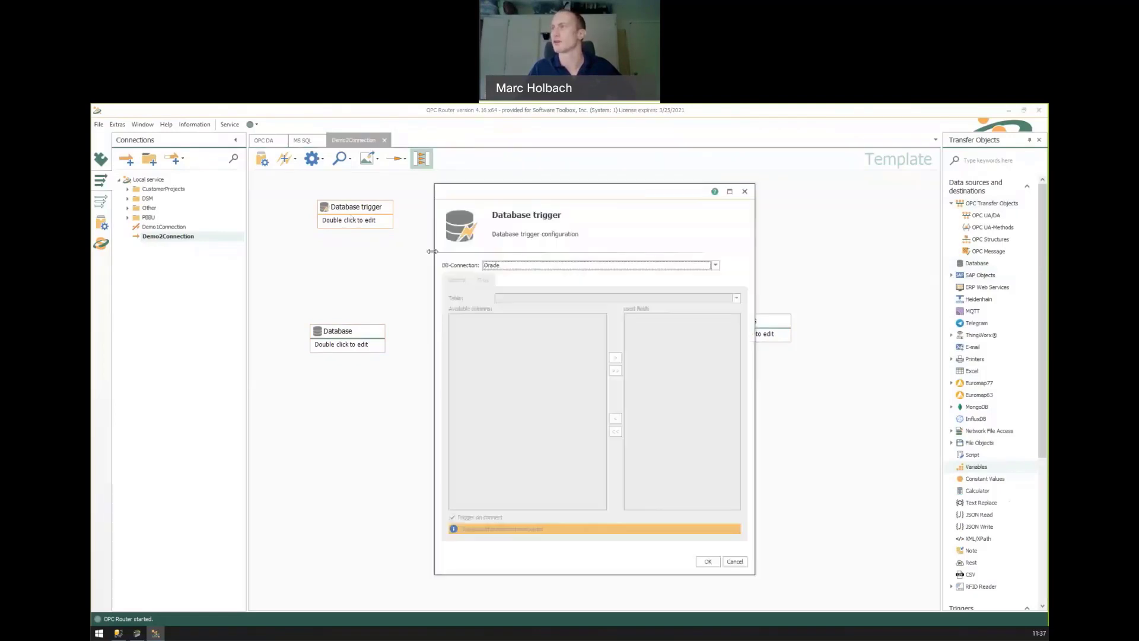
click(716, 266)
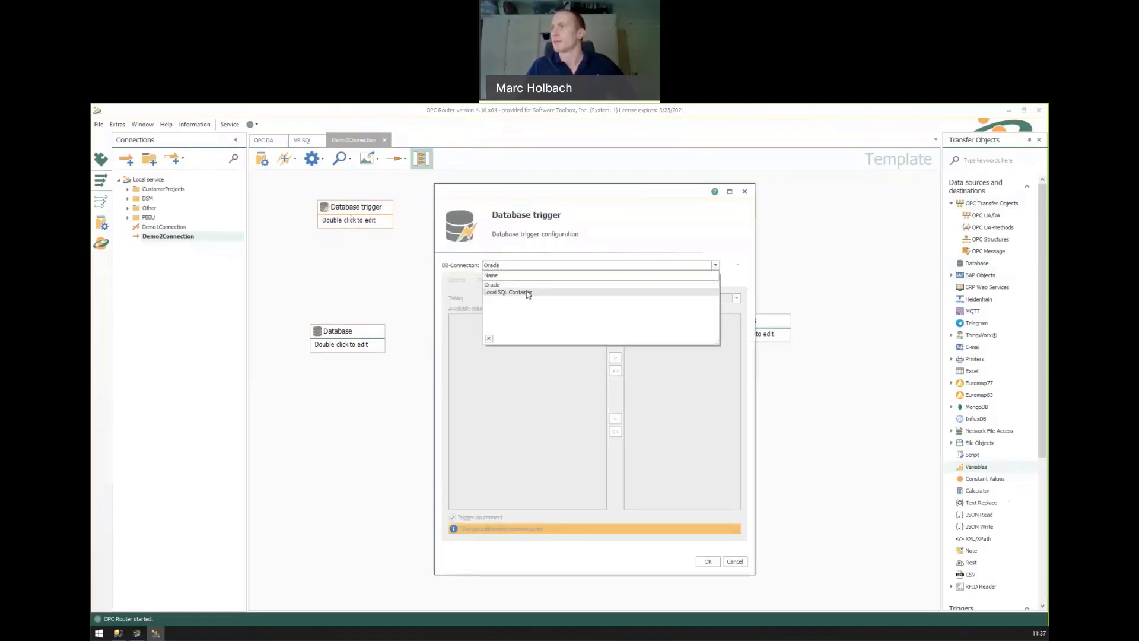
click(534, 293)
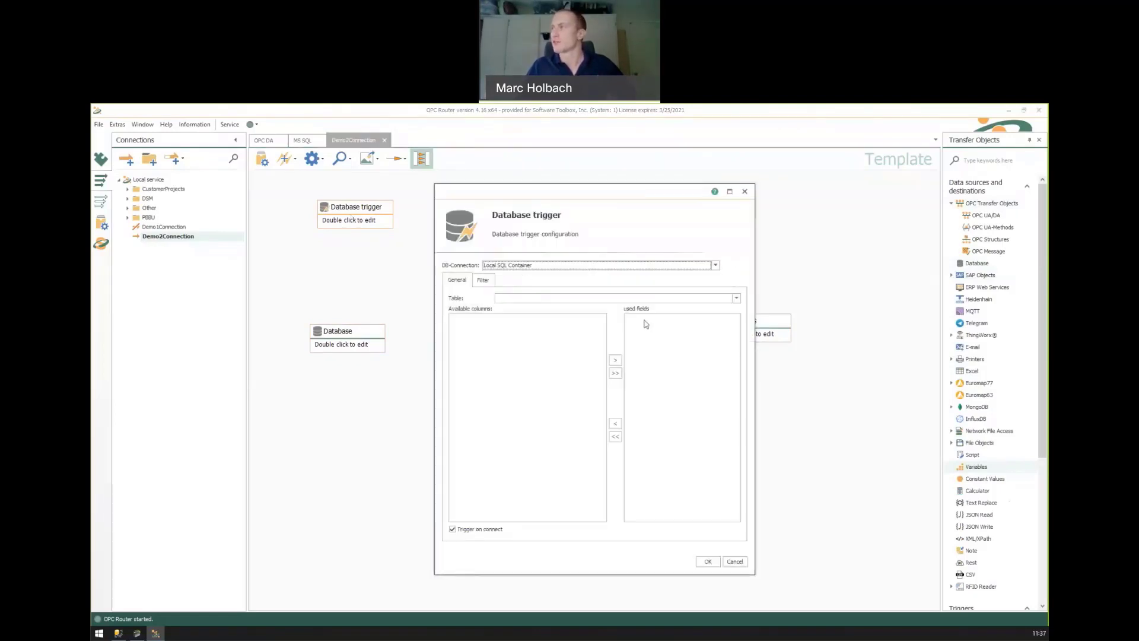
click(737, 298)
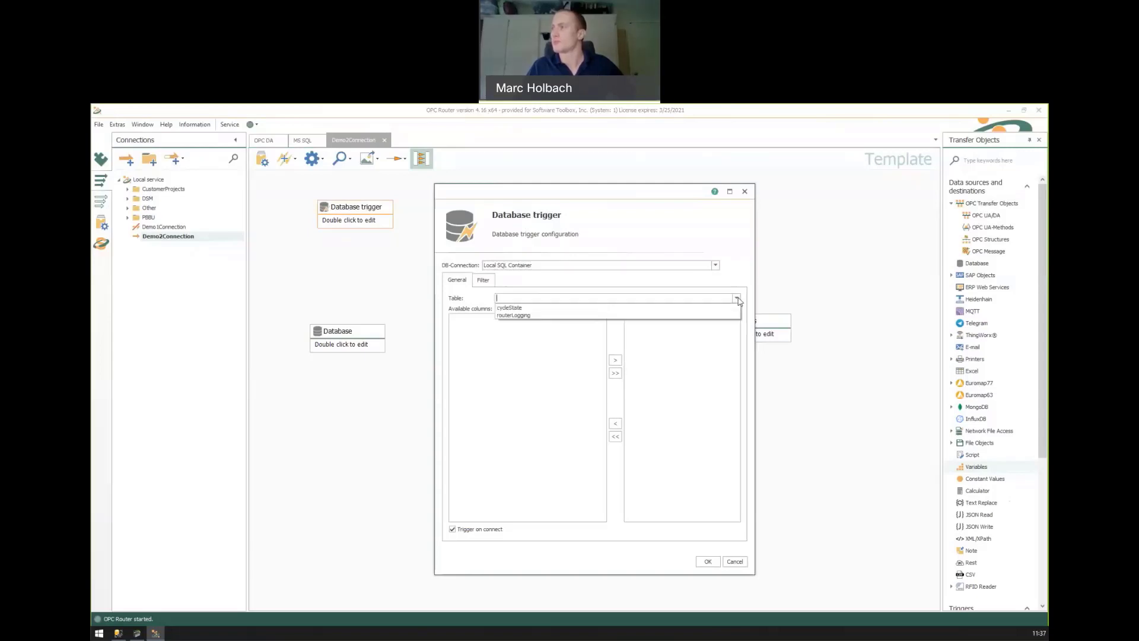
click(510, 308)
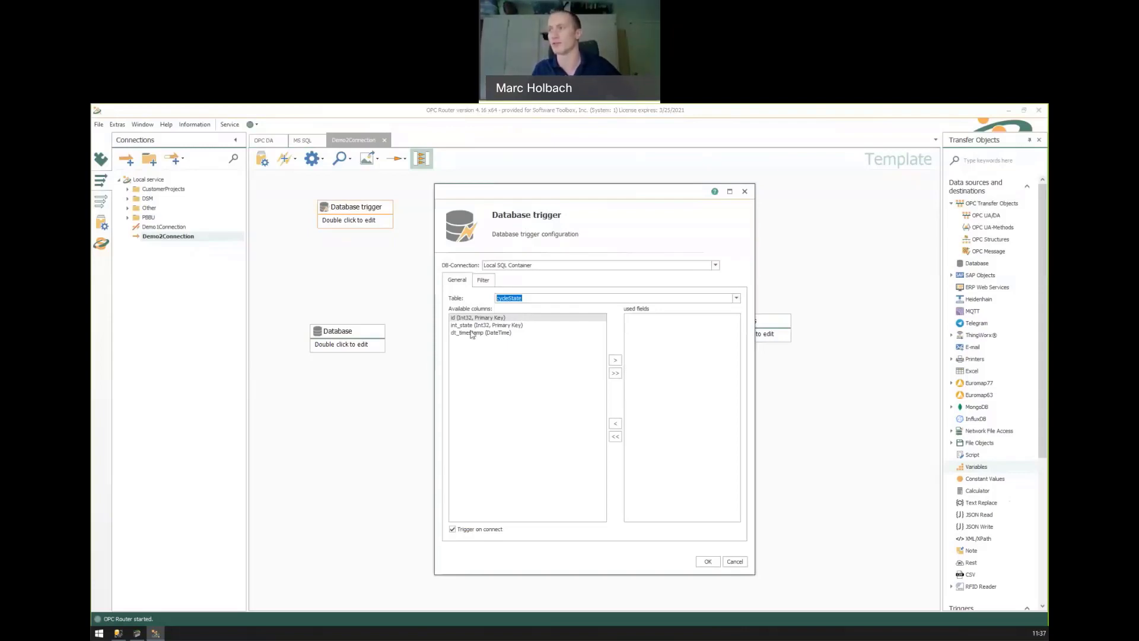
click(615, 373)
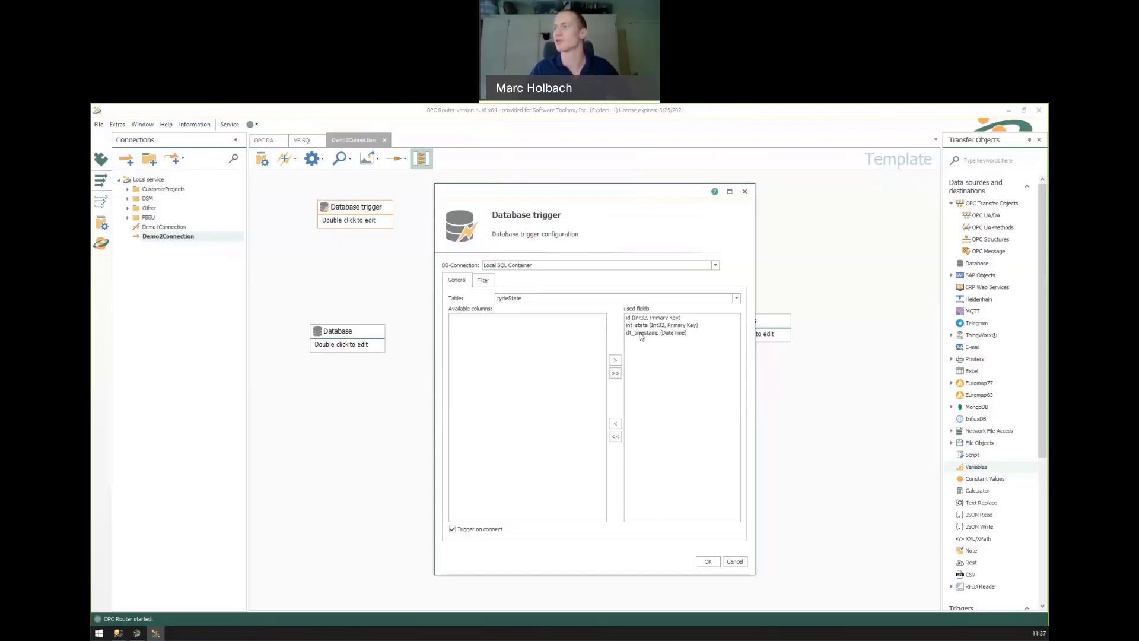
Add a filter to the Database trigger so it fires only where int_state equals 1.
click(484, 281)
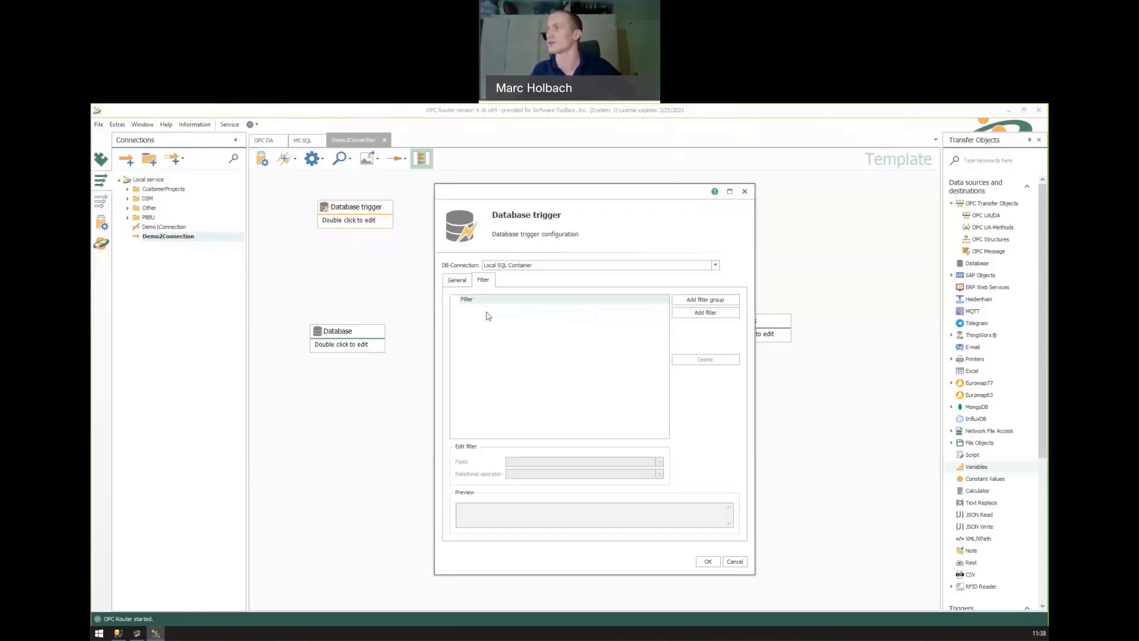
click(706, 315)
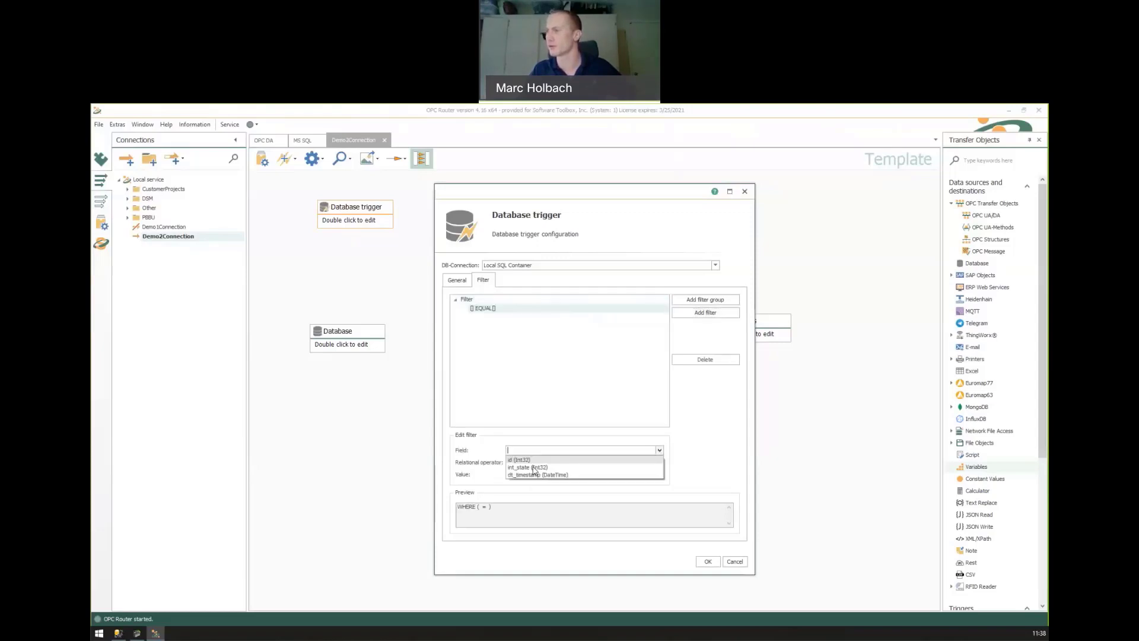
click(533, 467)
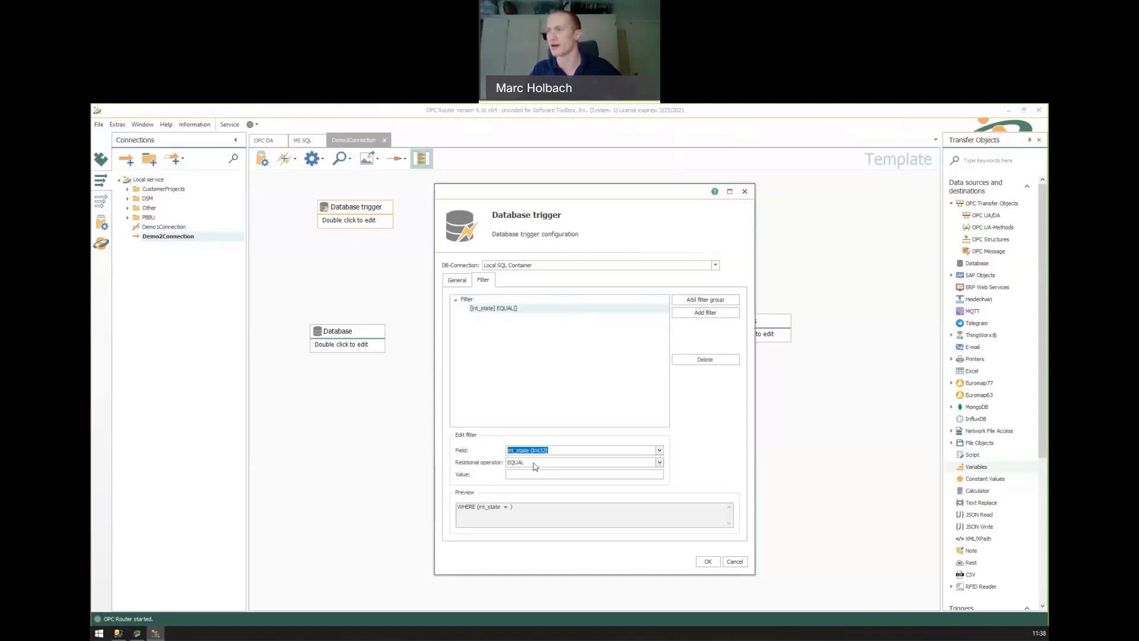
click(527, 473)
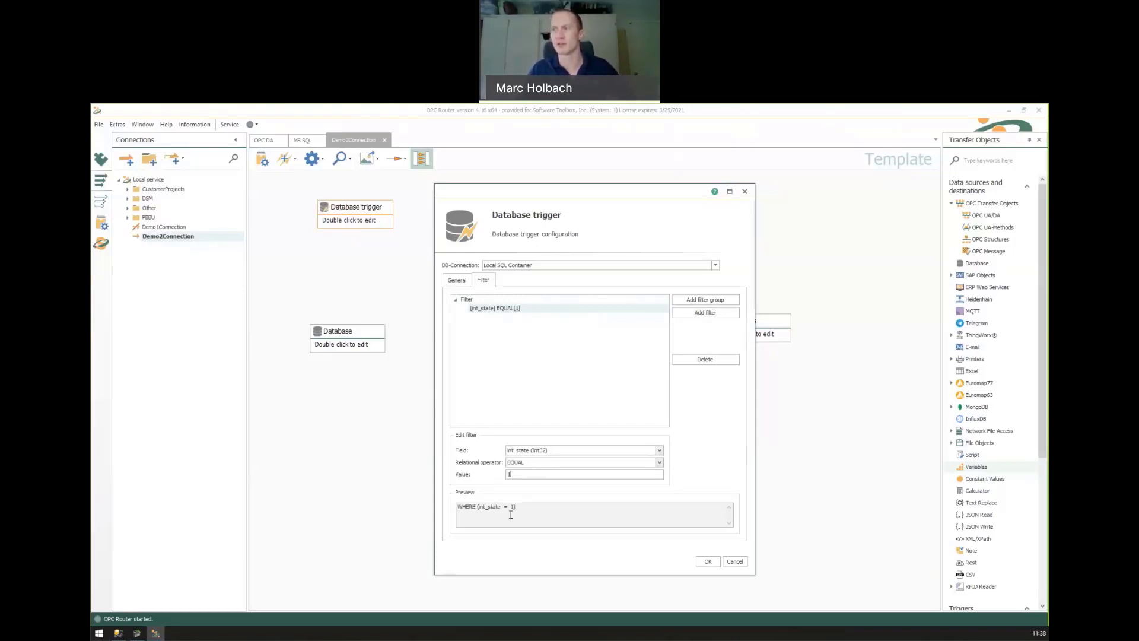
drag(517, 507, 457, 516)
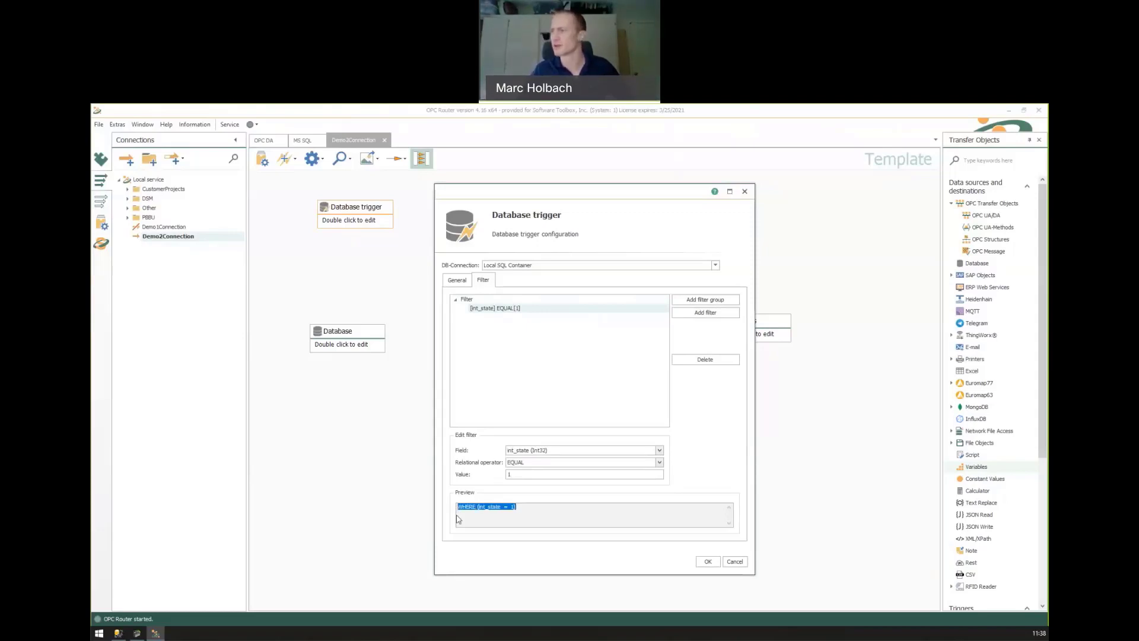
Check the WHERE (int_state = 1) preview and turn off Trigger on connect.
click(456, 282)
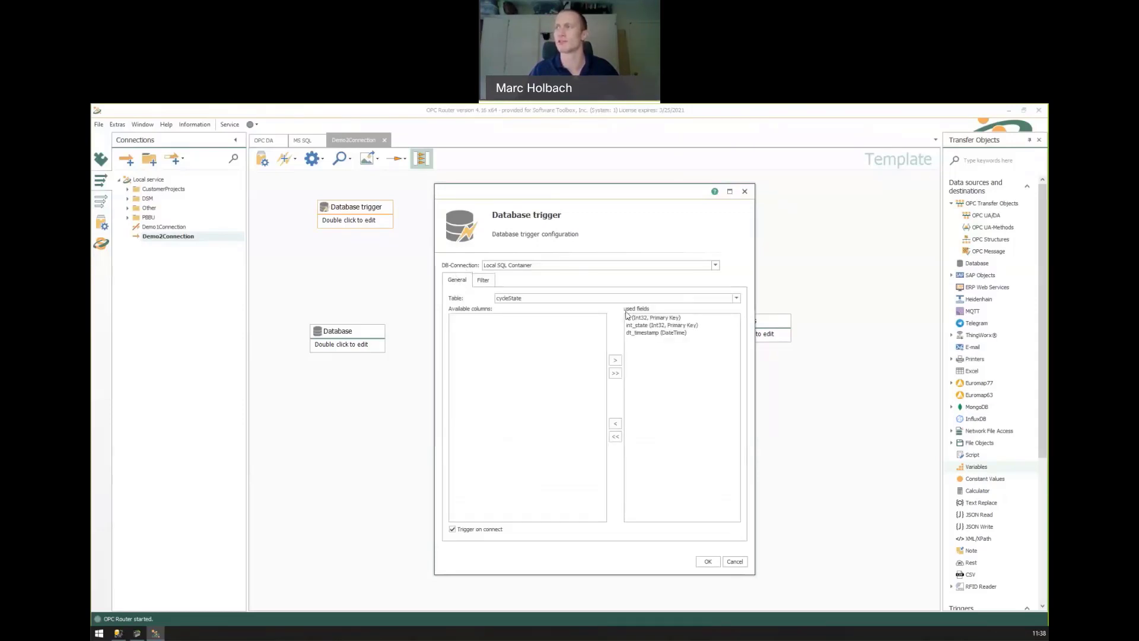
click(474, 281)
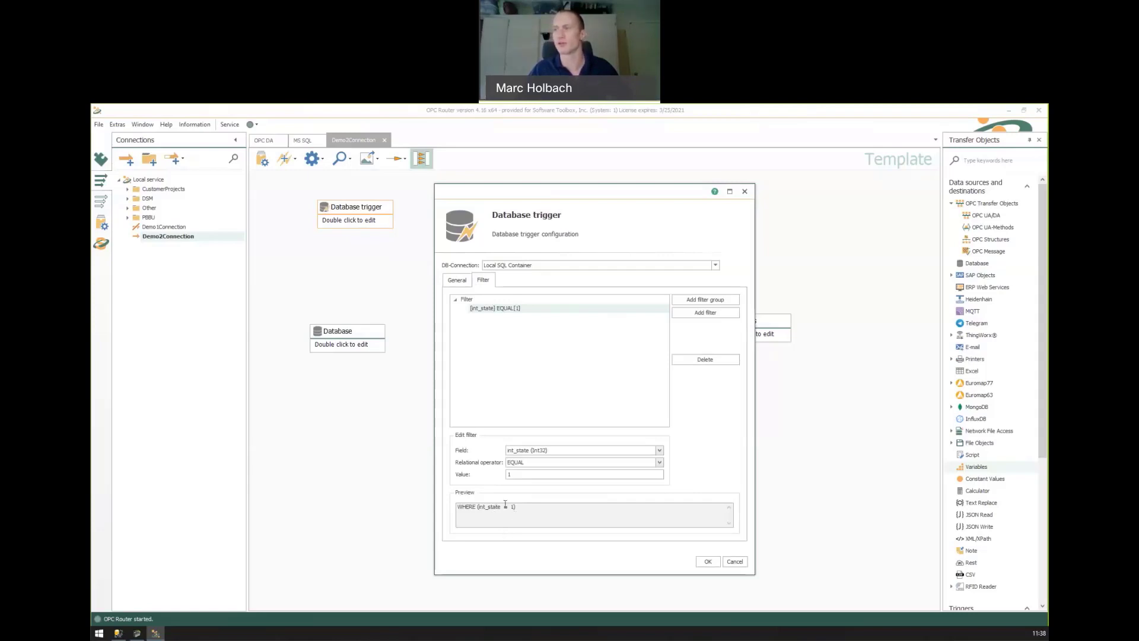
drag(516, 507, 488, 509)
click(455, 281)
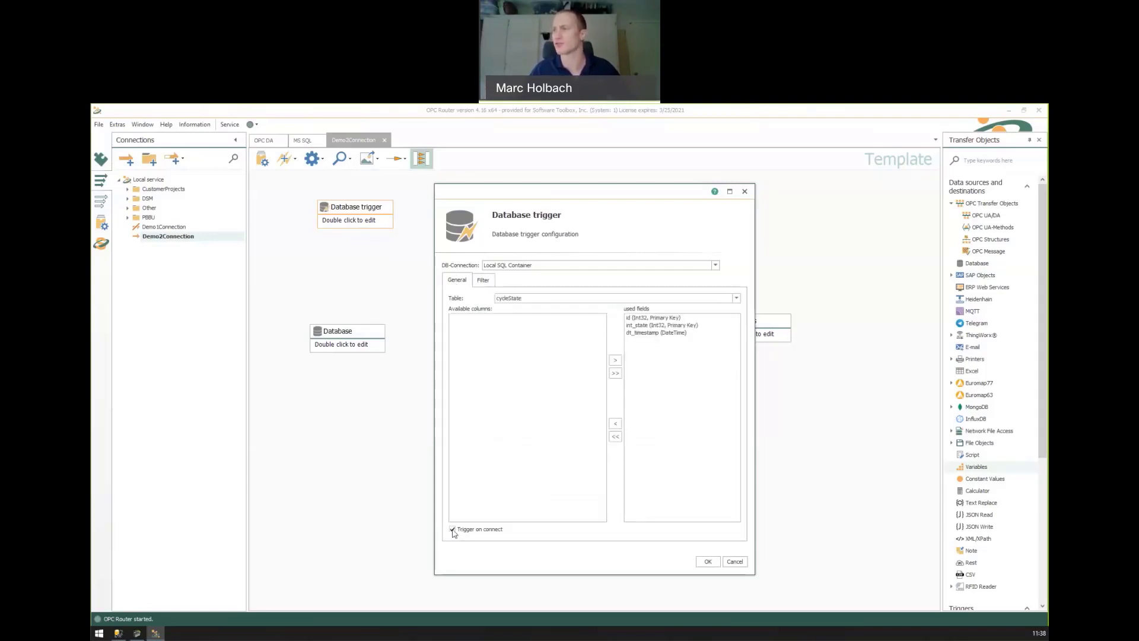
click(453, 530)
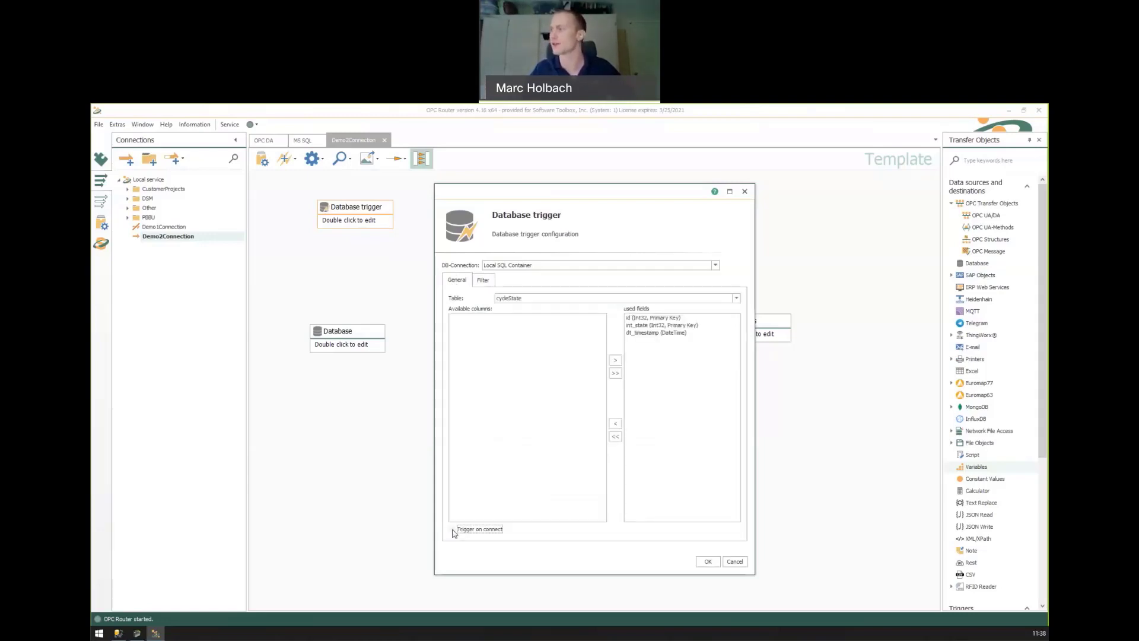
Confirm the Database trigger settings and reposition the trigger, Database and Variables nodes.
click(712, 562)
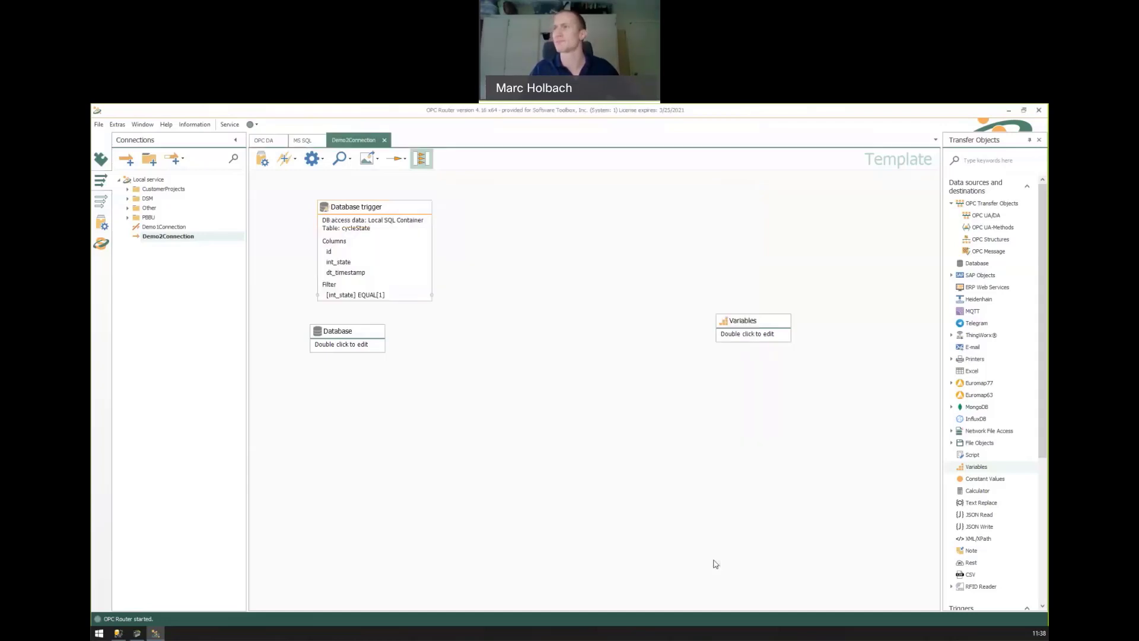
drag(391, 241, 374, 224)
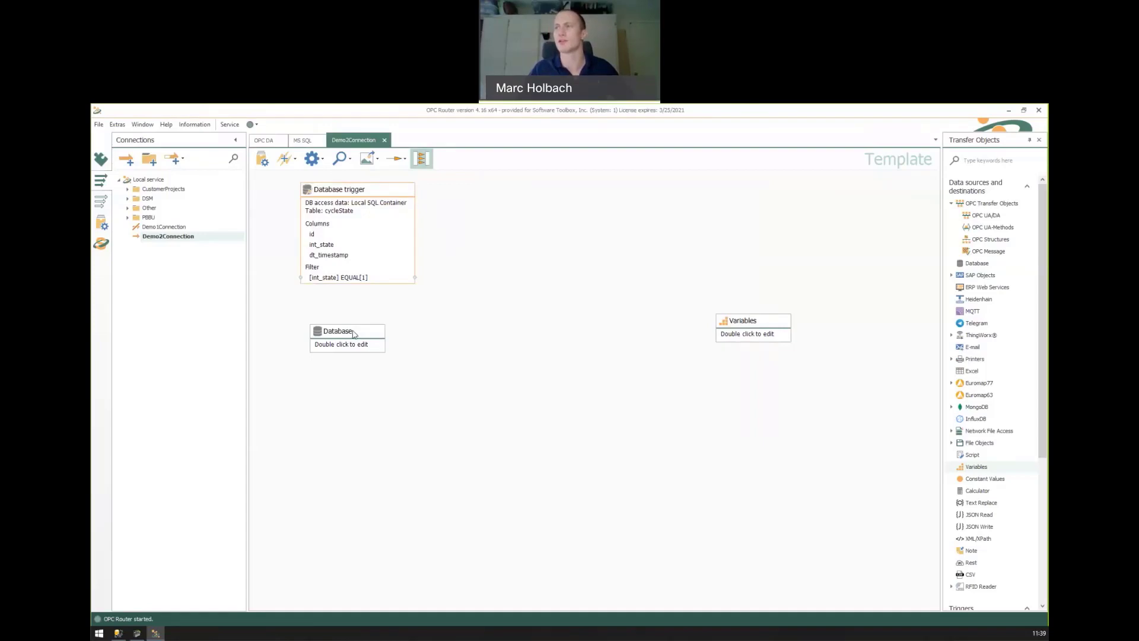
drag(353, 333, 359, 346)
drag(723, 326, 654, 345)
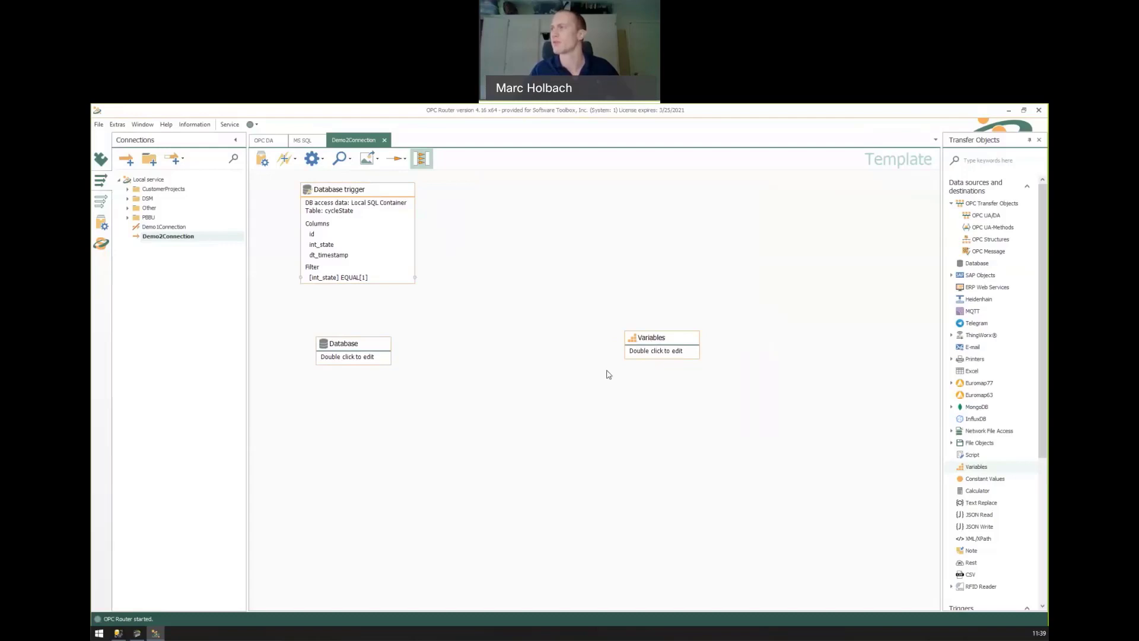
Make the Database node a Select query on cycleState using all its columns.
double_click(369, 357)
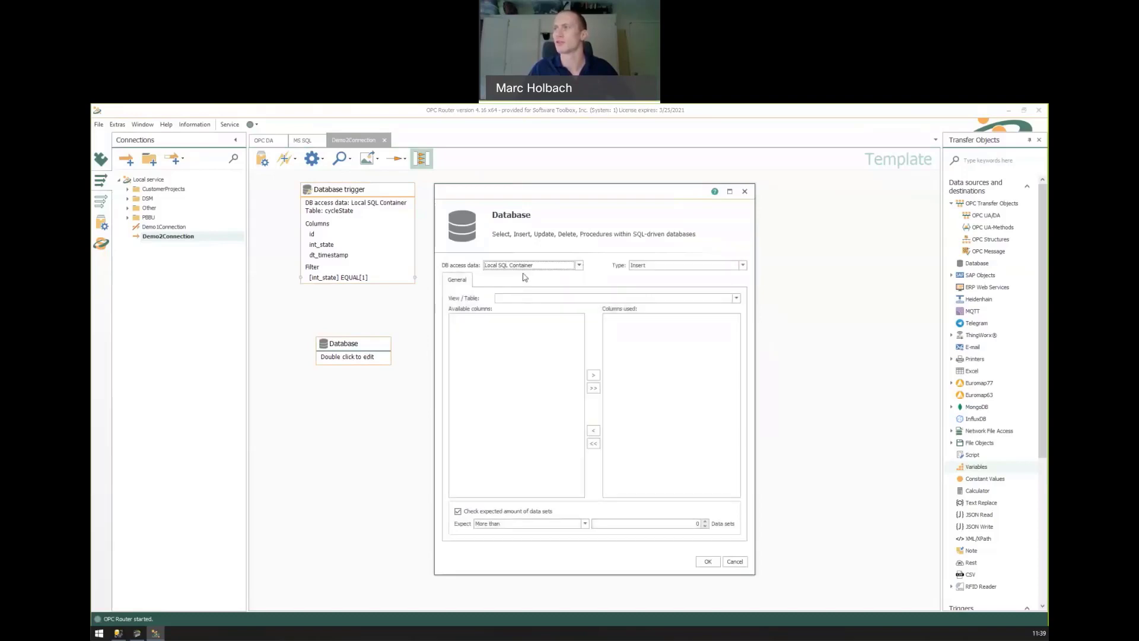
click(738, 265)
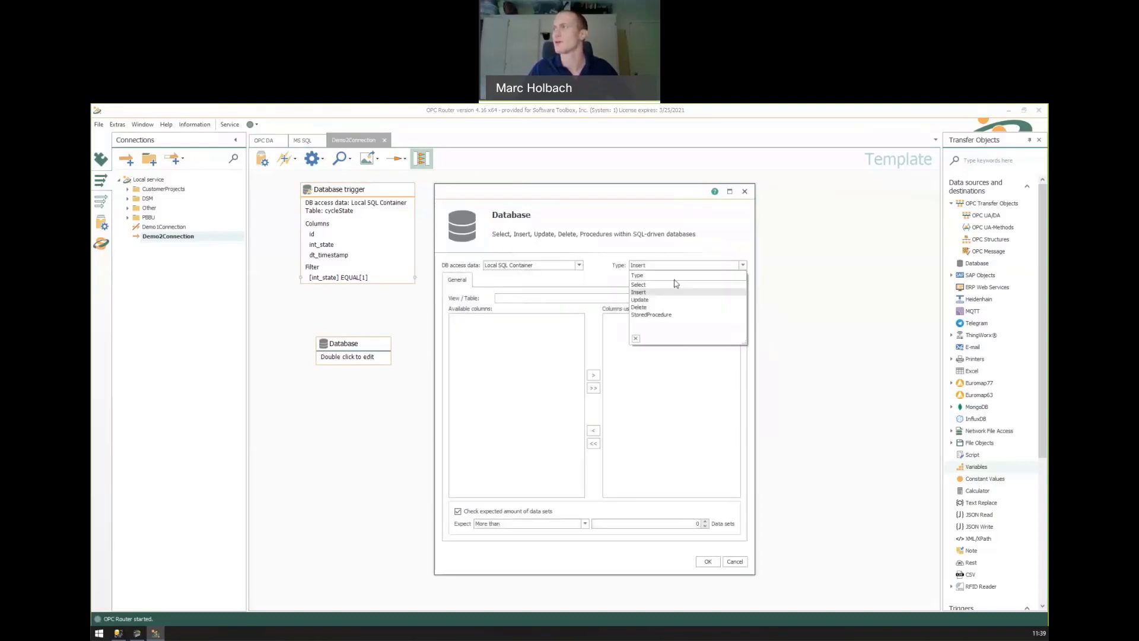
click(640, 285)
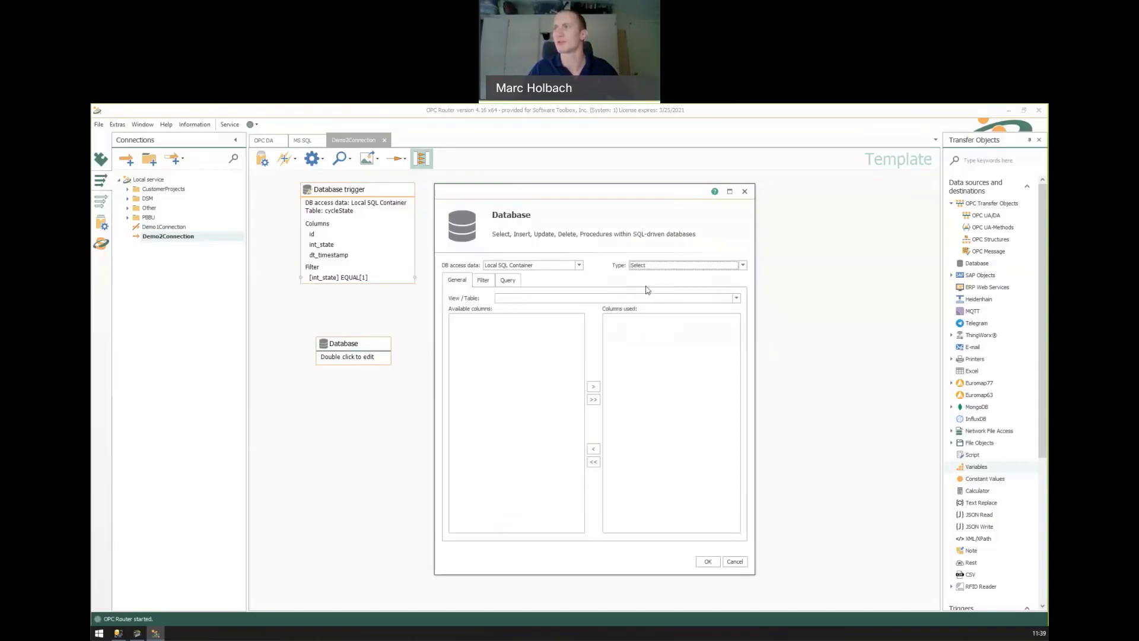
click(737, 298)
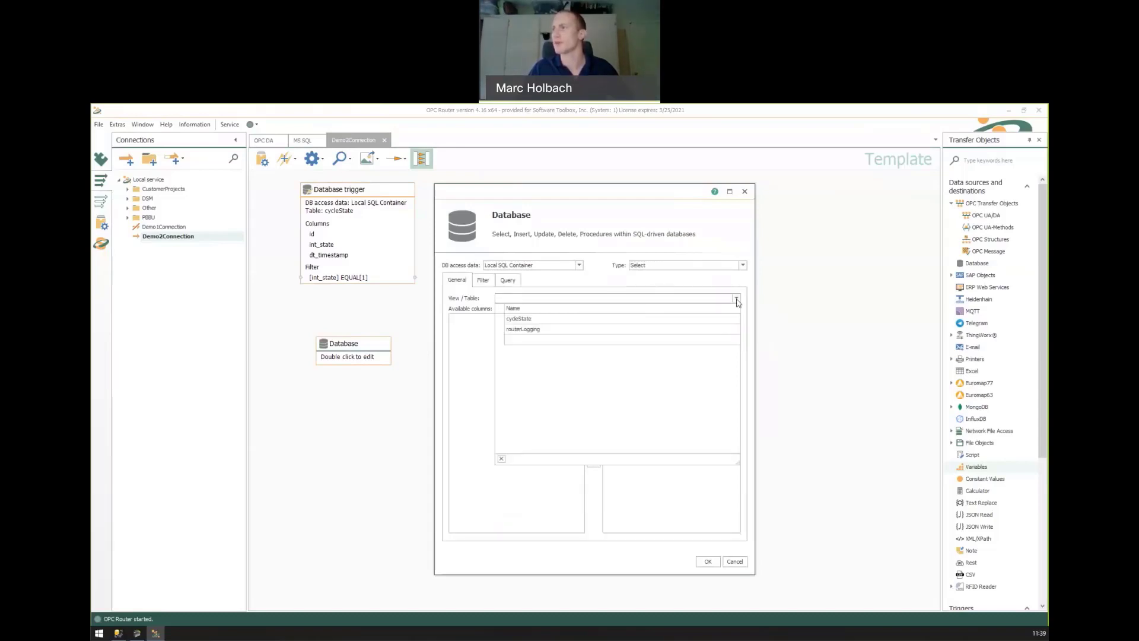
click(525, 321)
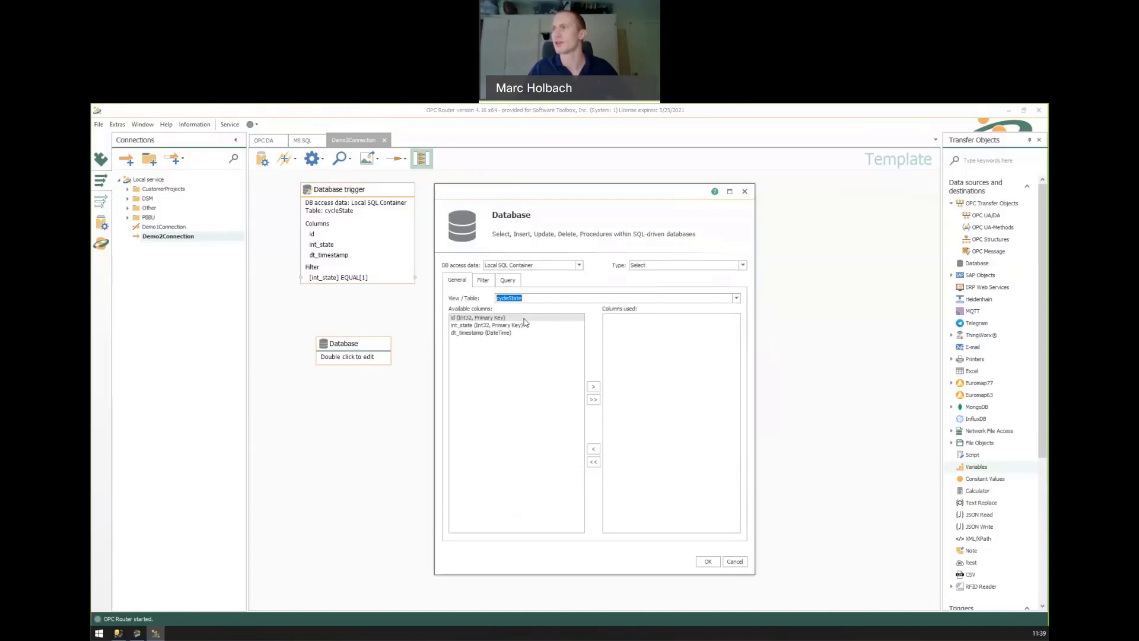
click(477, 326)
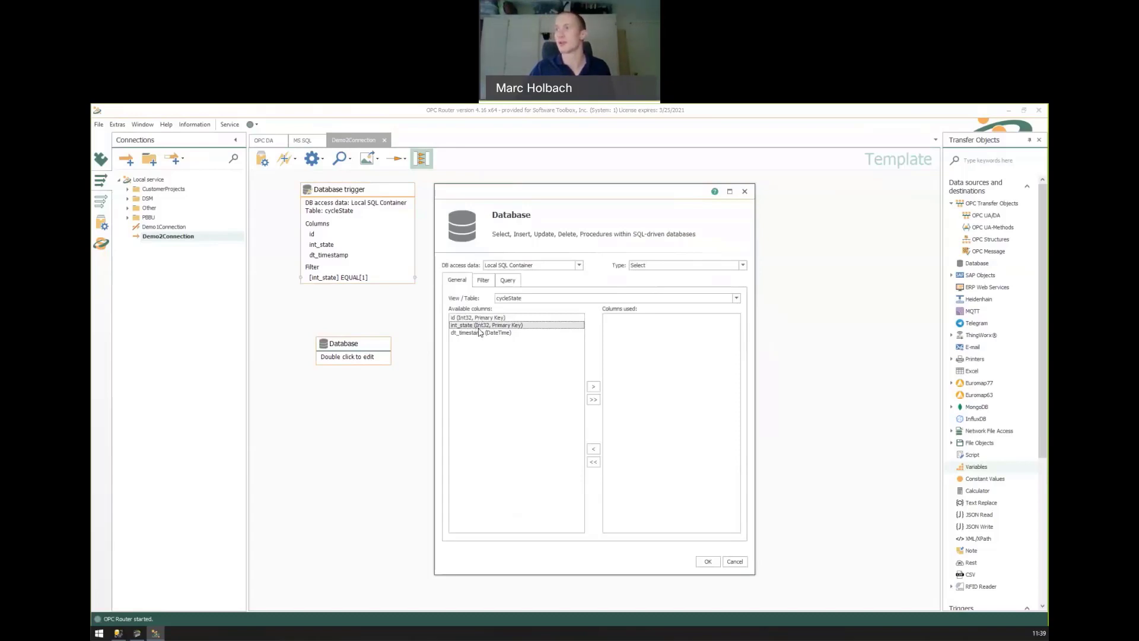
click(593, 401)
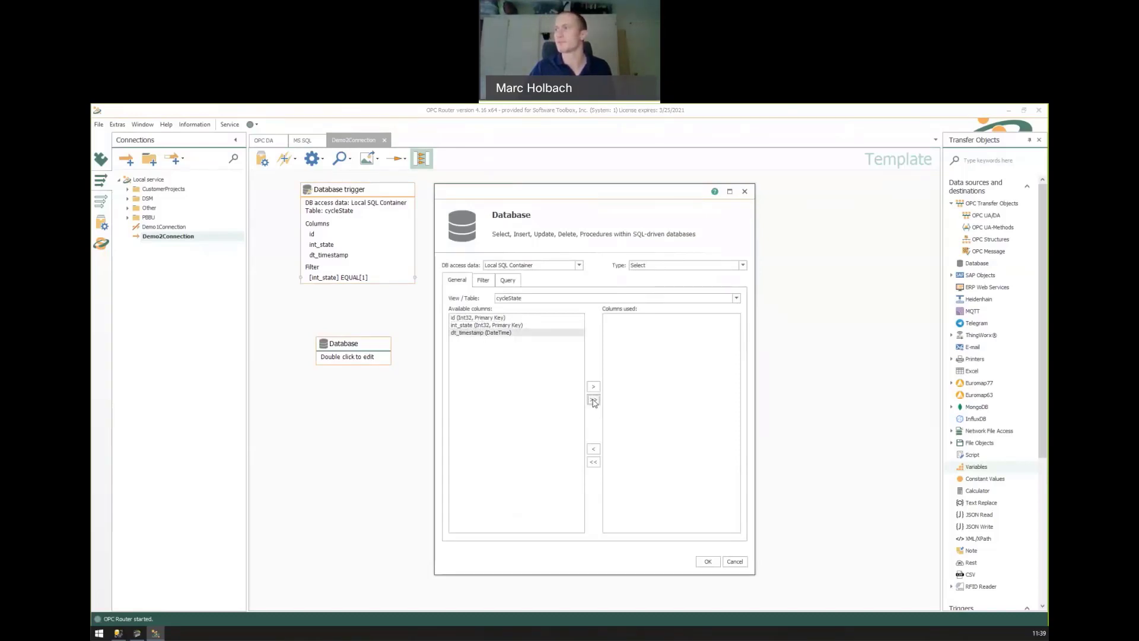
Add an int_state EQUAL filter to the Database query.
click(486, 282)
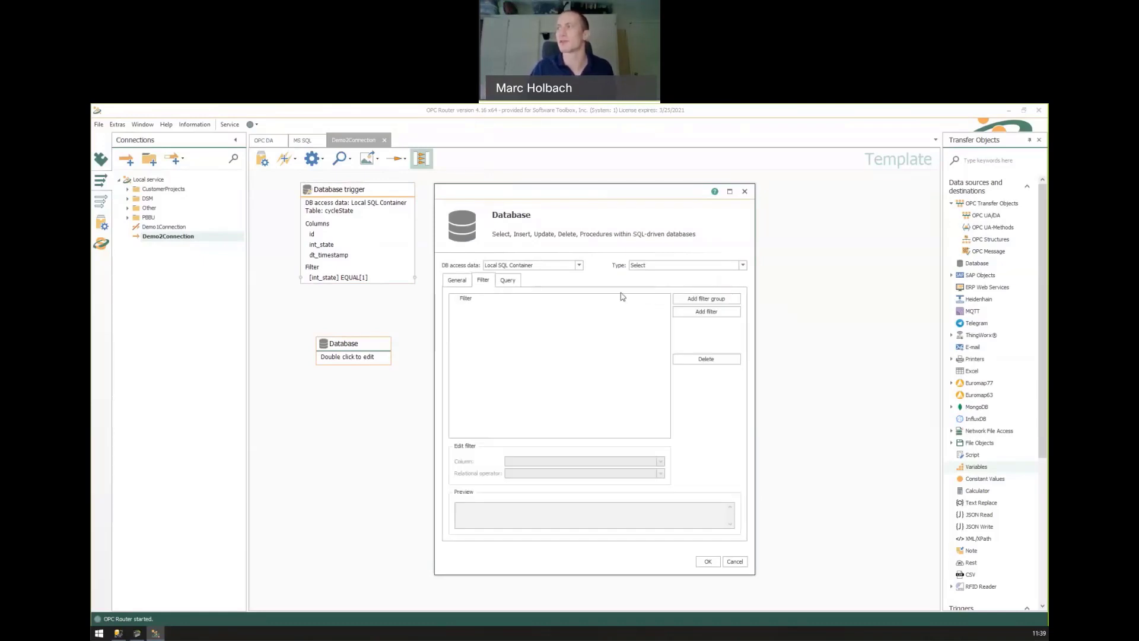
click(709, 312)
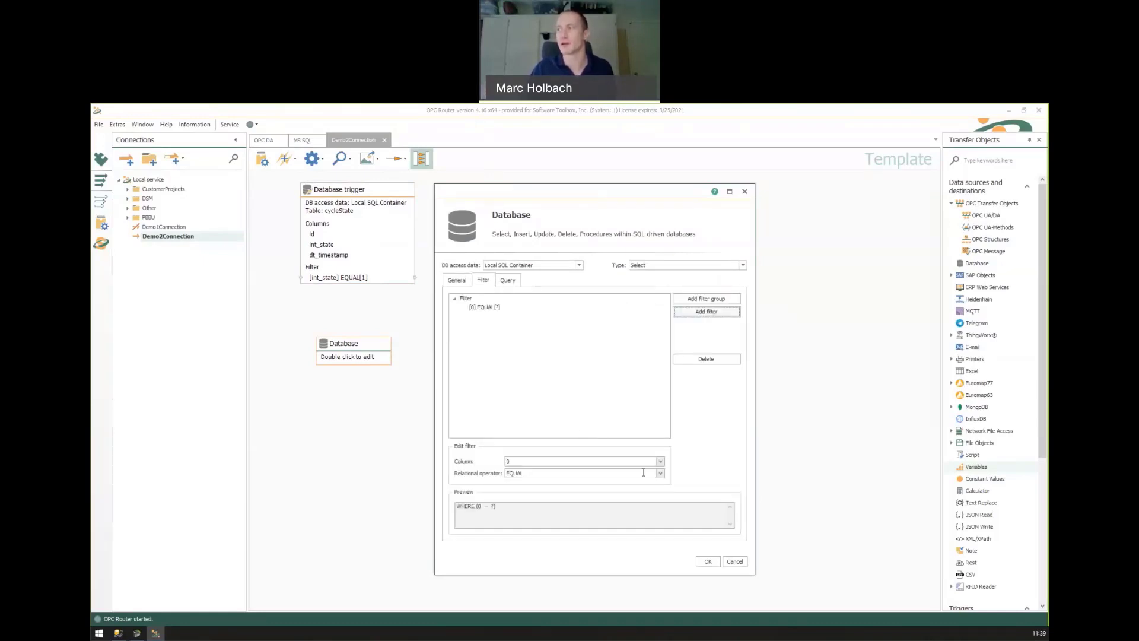
click(660, 460)
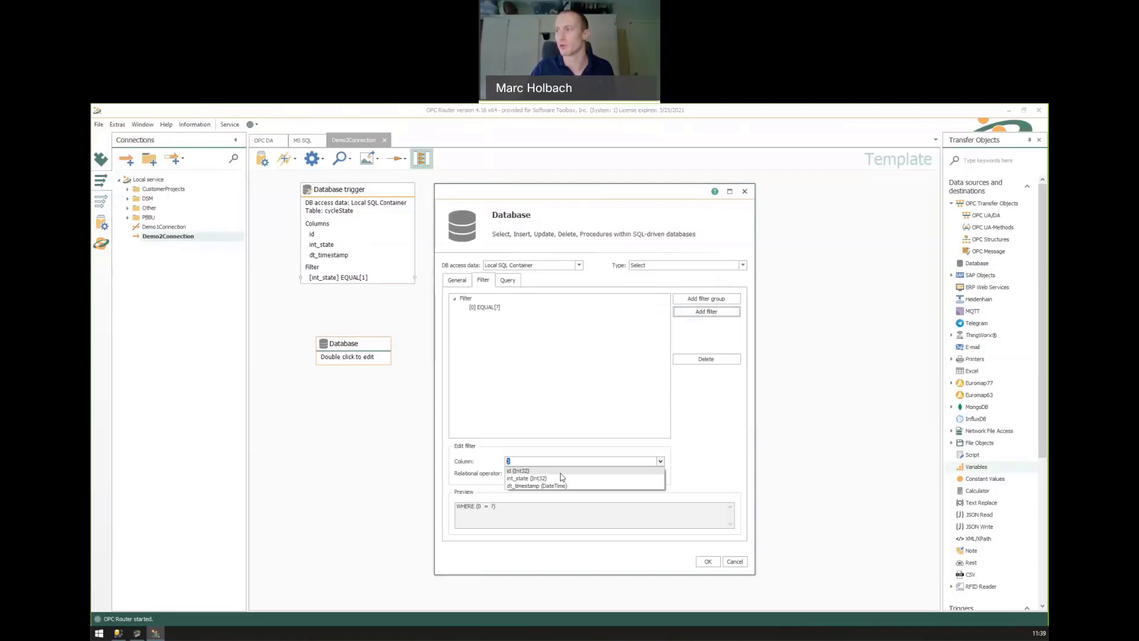
click(525, 479)
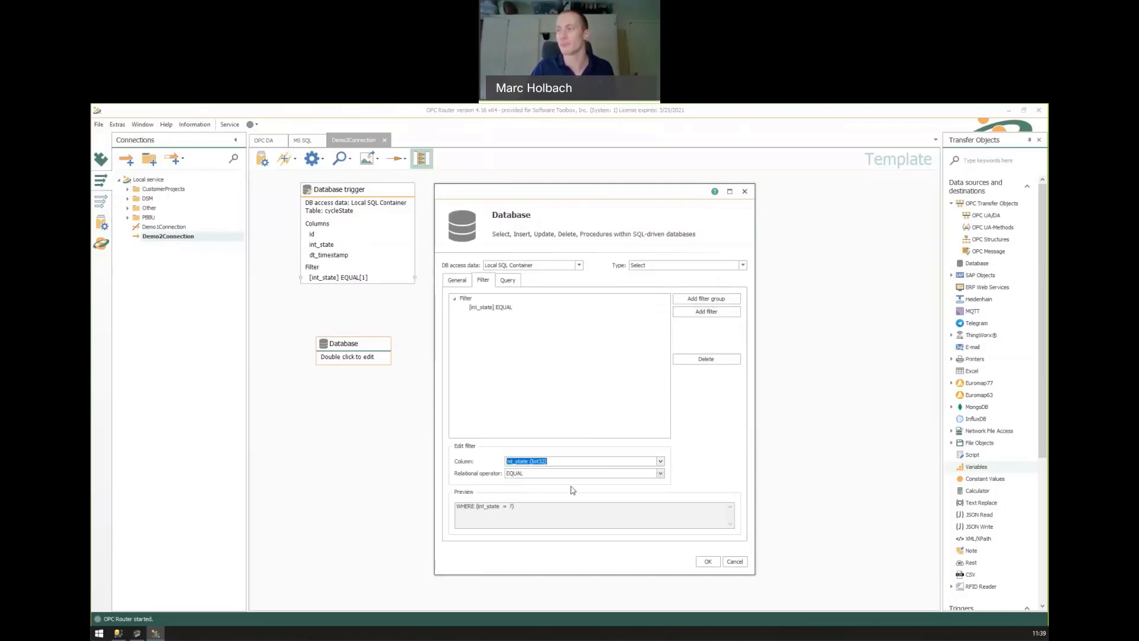
Confirm the Database node settings and reposition the node on the canvas.
click(707, 562)
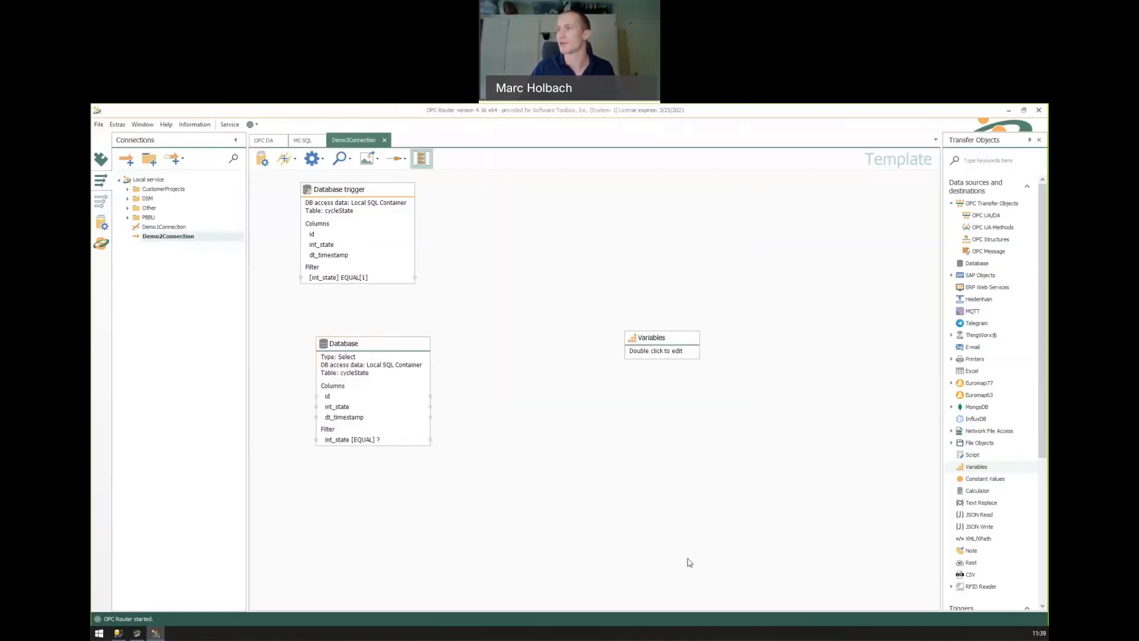
drag(412, 342, 451, 313)
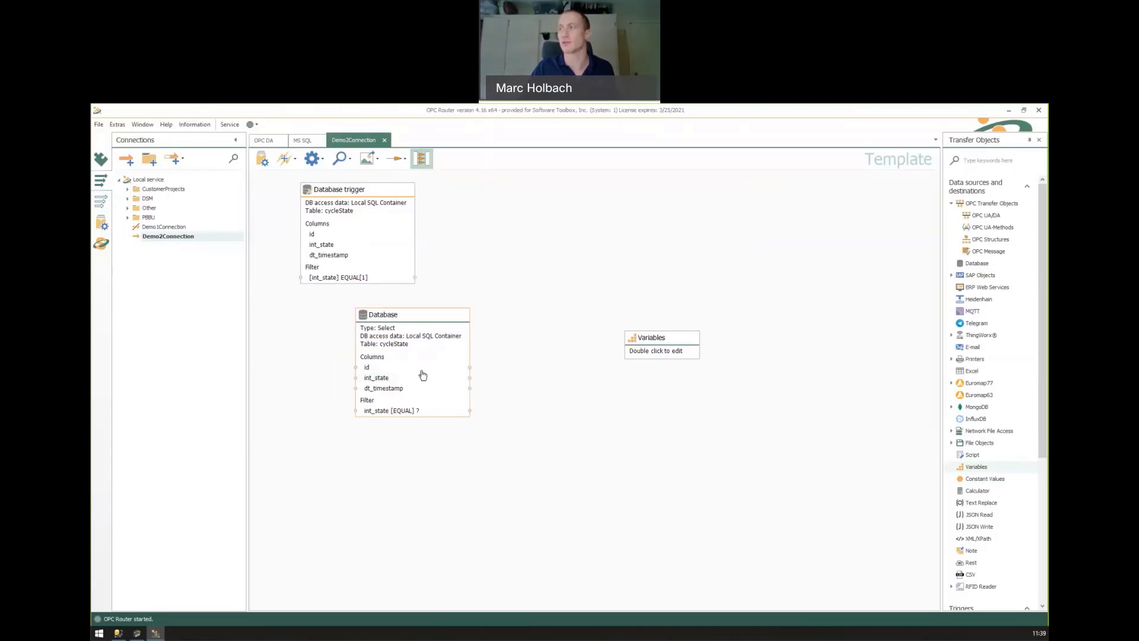
drag(430, 318, 475, 350)
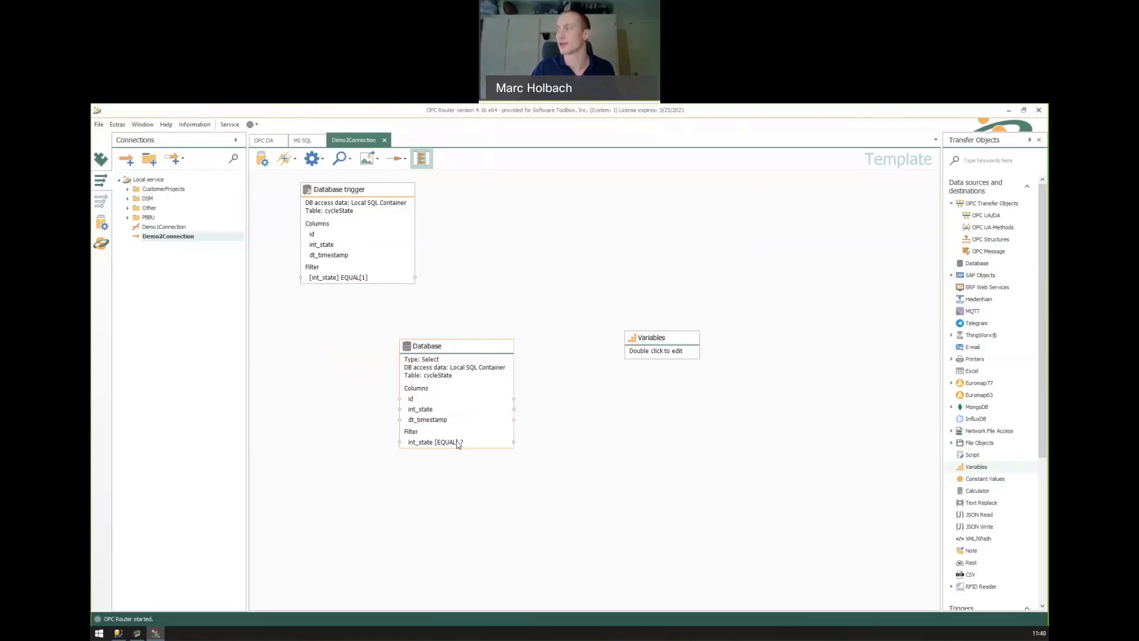
Add a Constant Values node holding 1, wire it to the int_state filter, and tidy the layout.
drag(985, 478, 309, 444)
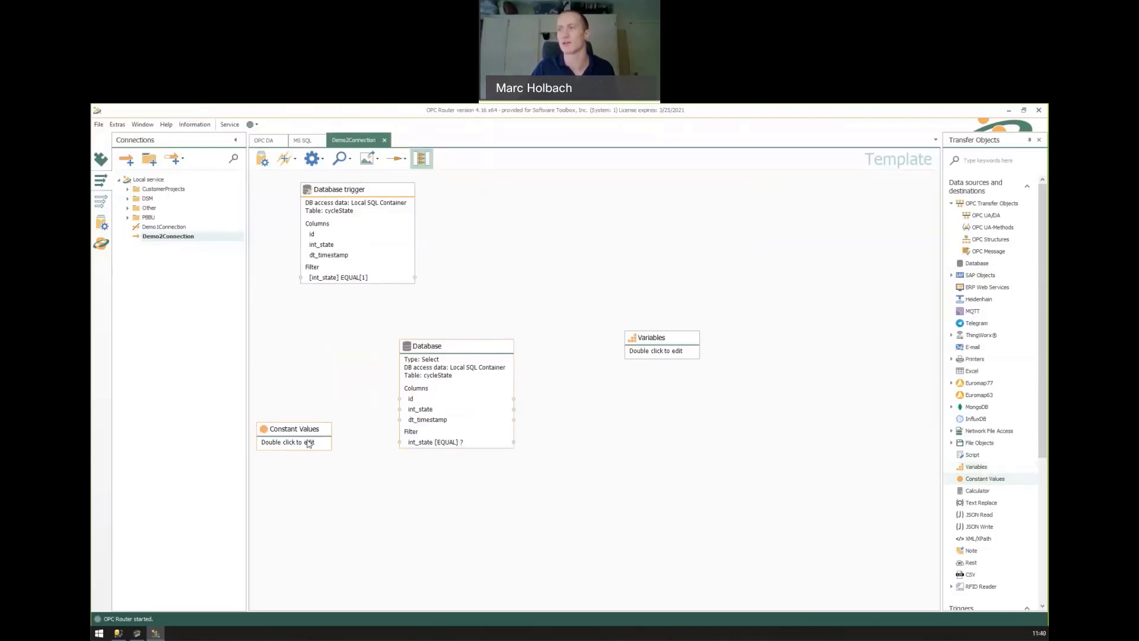
double_click(308, 443)
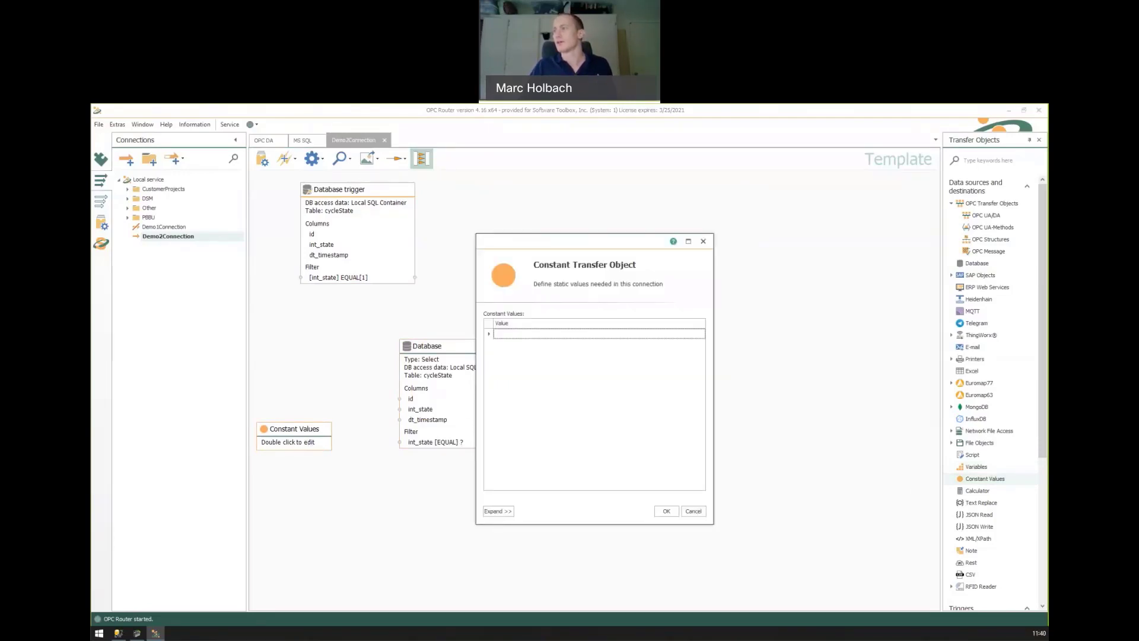
text(1)
click(666, 511)
drag(331, 444, 414, 448)
drag(460, 350, 483, 327)
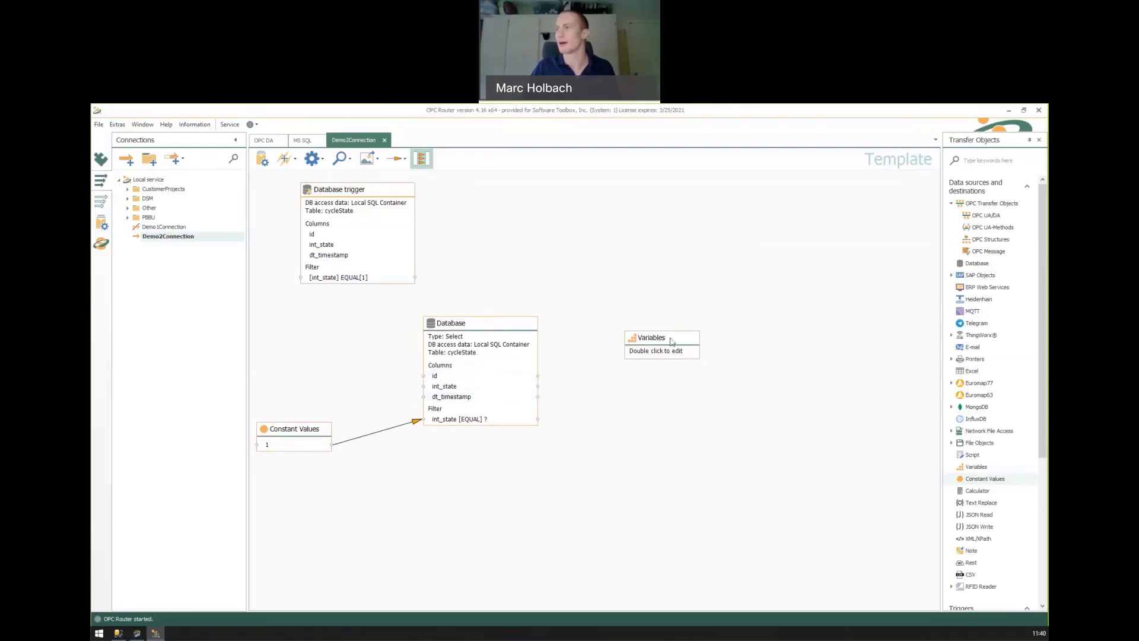
drag(671, 341, 718, 339)
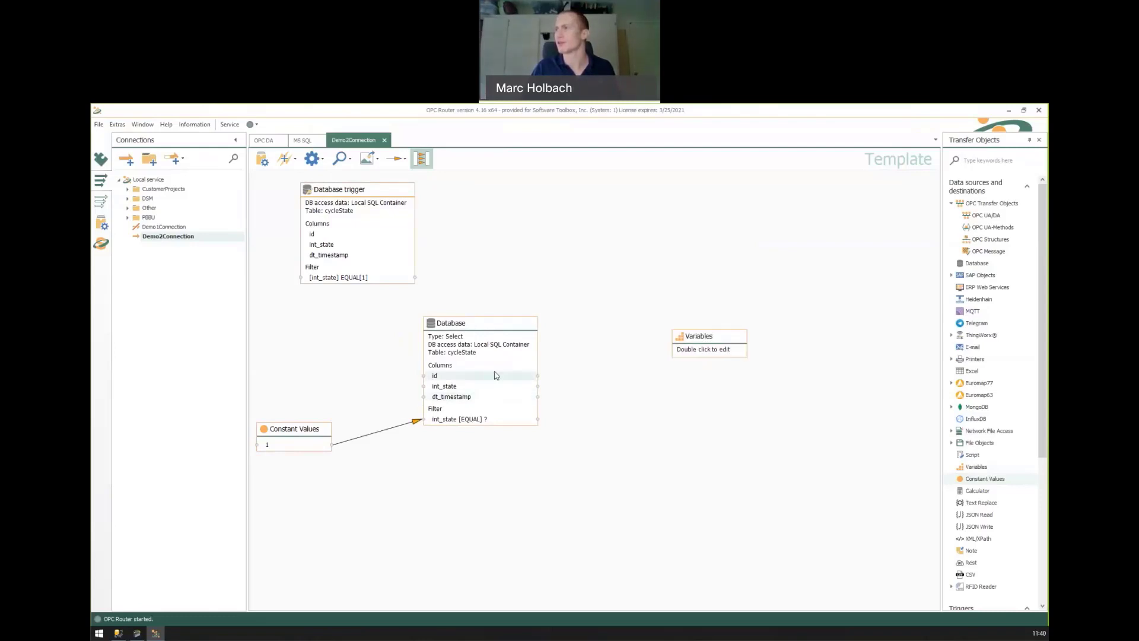
Set the Database query to sort by id Descending and return only 1 record.
double_click(494, 371)
click(511, 283)
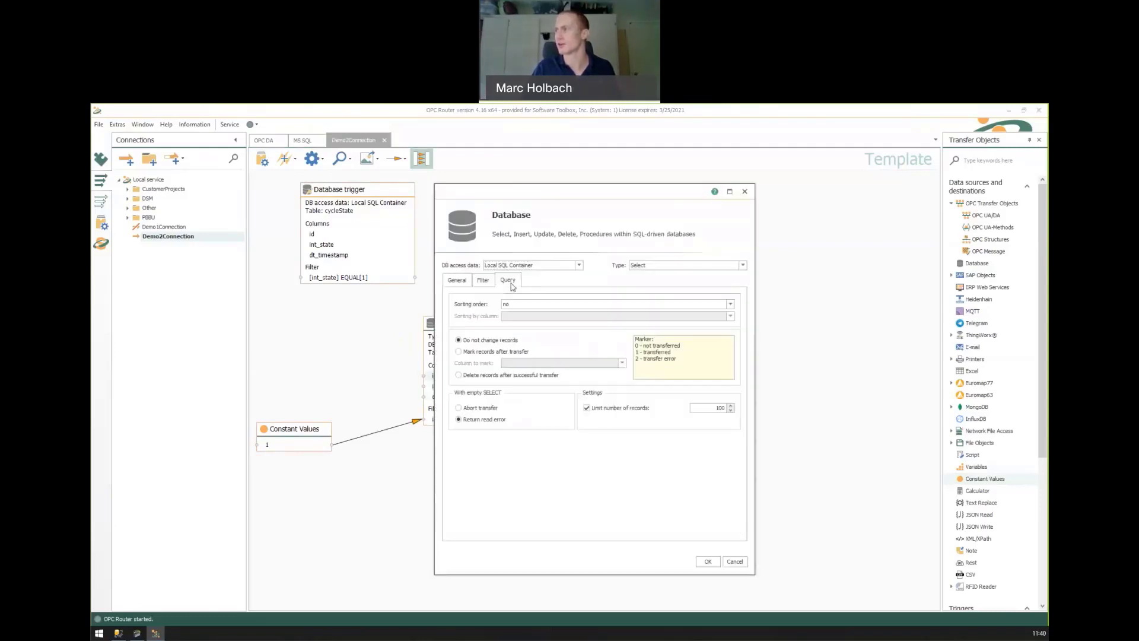
double_click(724, 408)
key(BackSpace)
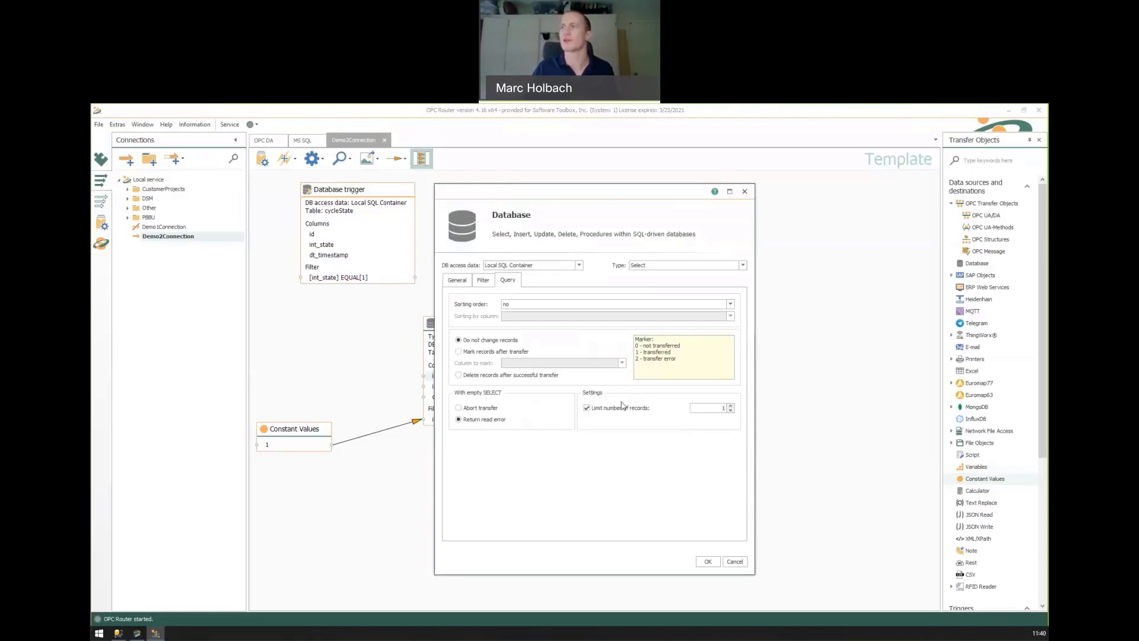
click(565, 305)
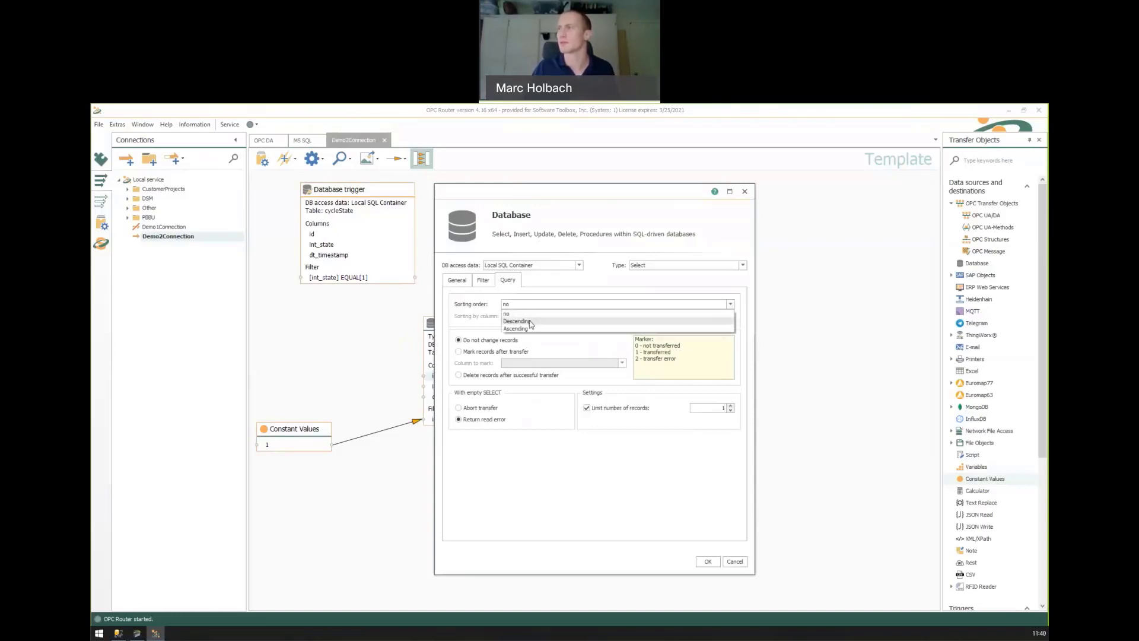
click(517, 321)
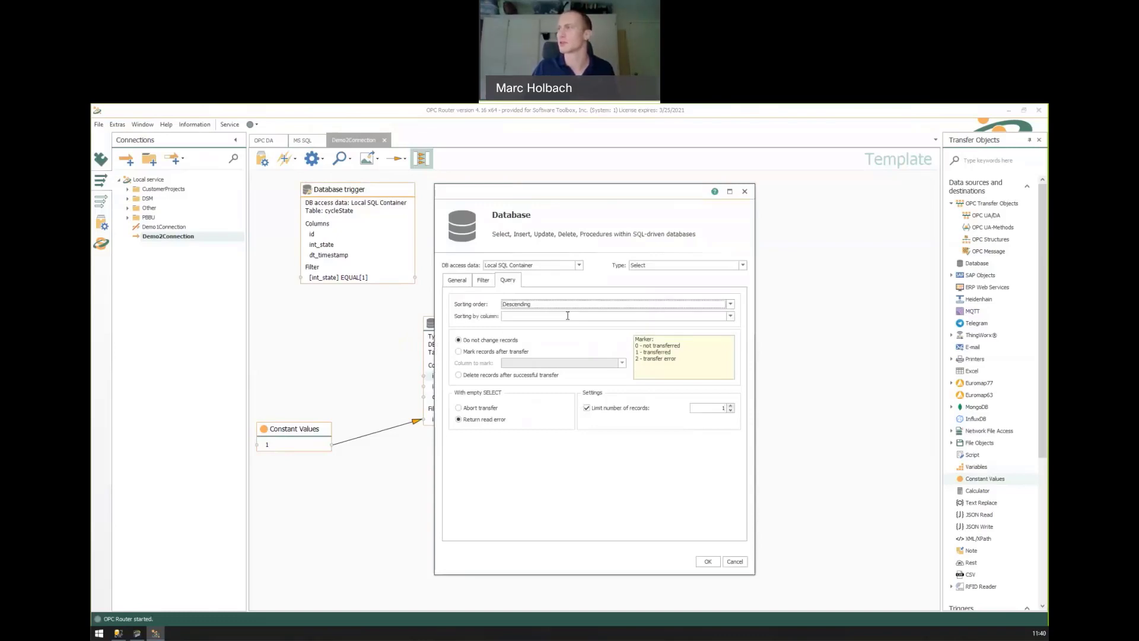
click(730, 316)
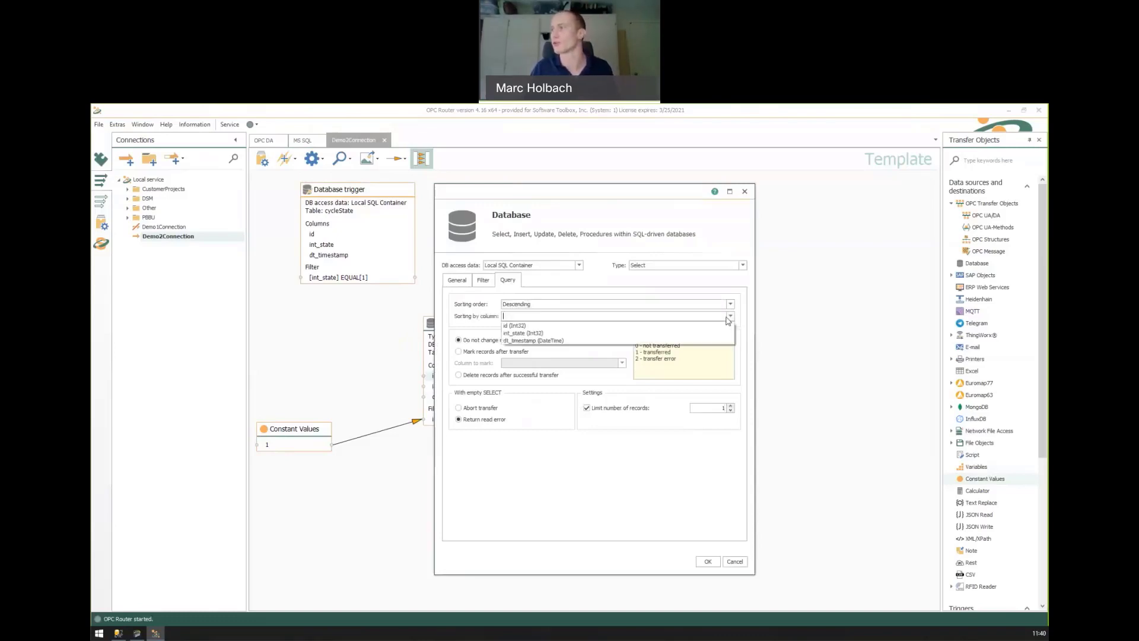
click(530, 326)
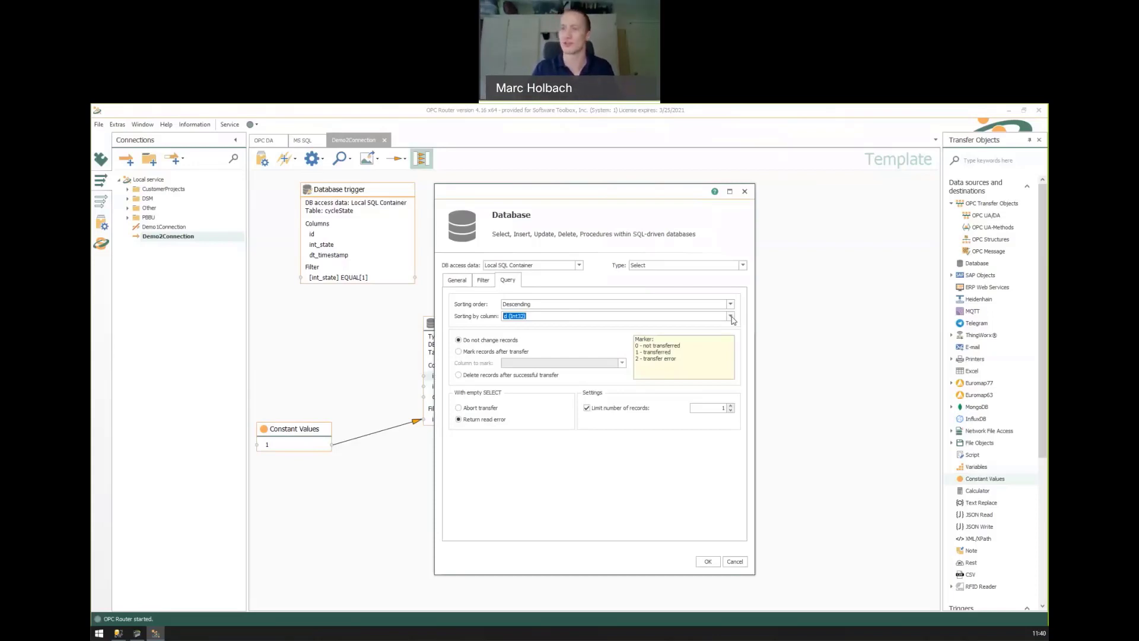
Review the cycleState rows with int_state 1 and their timestamps in SQL Server Management Studio.
key(alt+Tab)
click(299, 415)
ctrl+click(303, 396)
ctrl+click(299, 377)
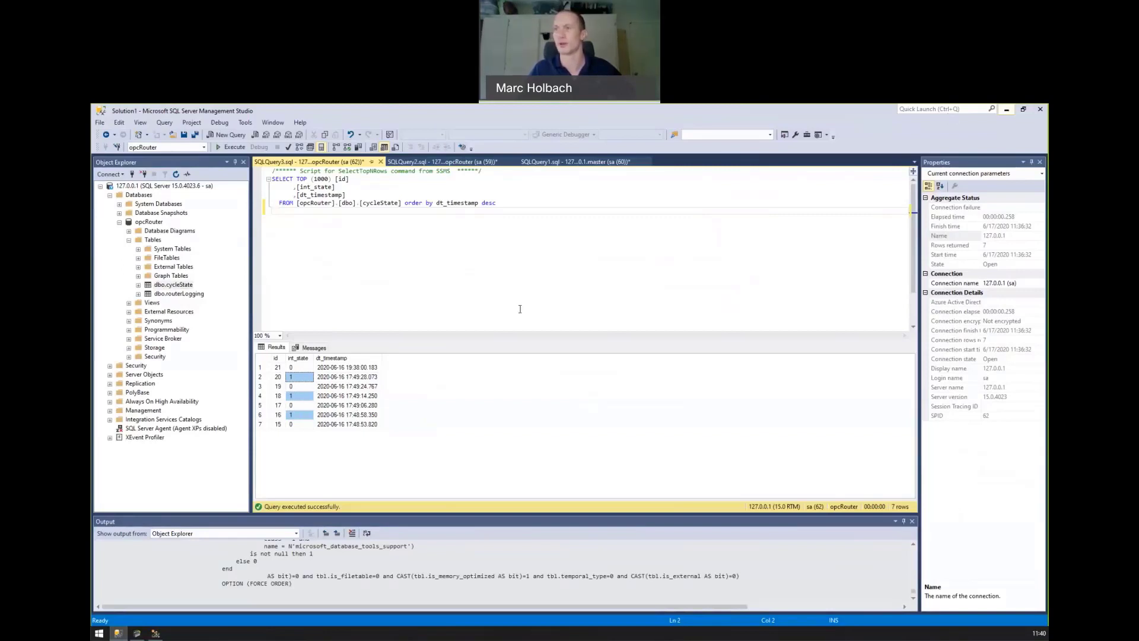
click(347, 377)
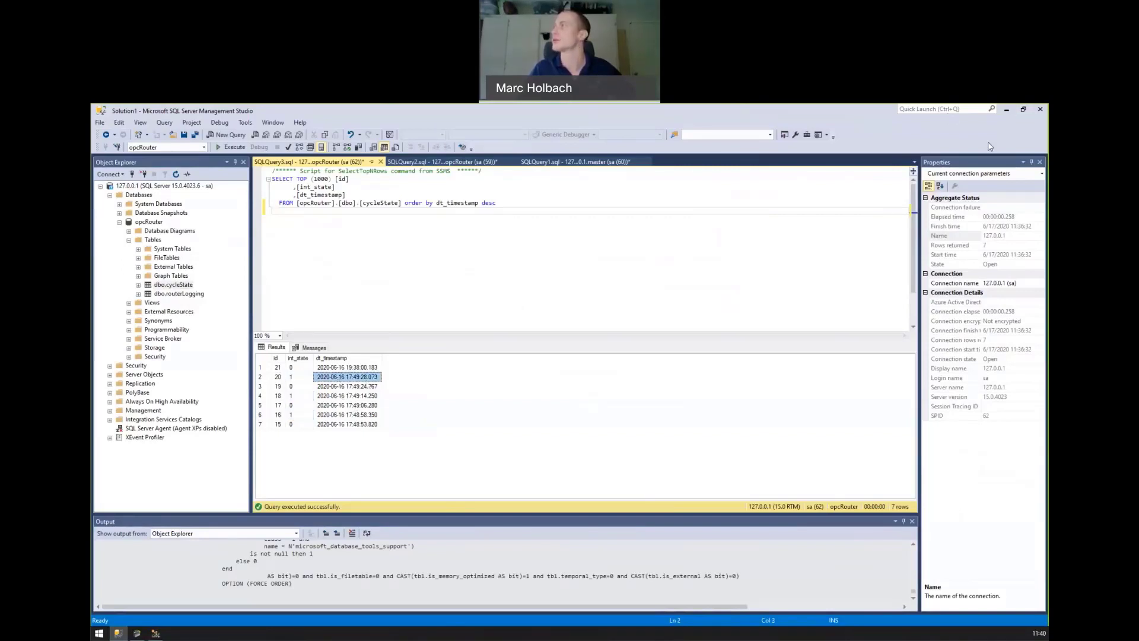
Keep the Database query's descending sort order, confirm its settings and nudge the node.
click(1008, 112)
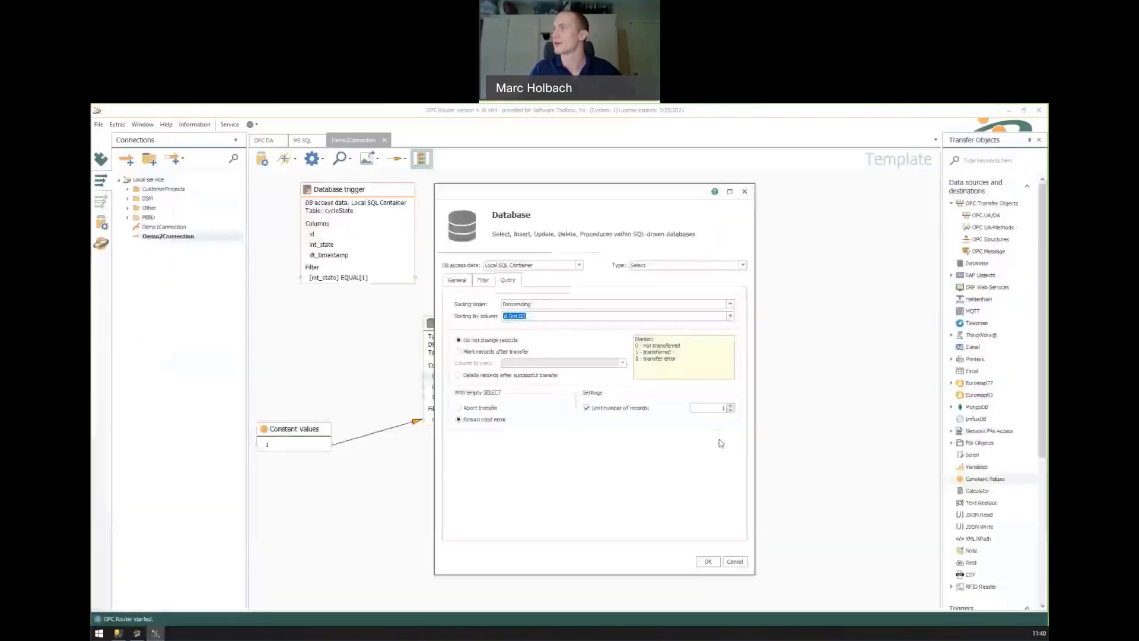
click(549, 305)
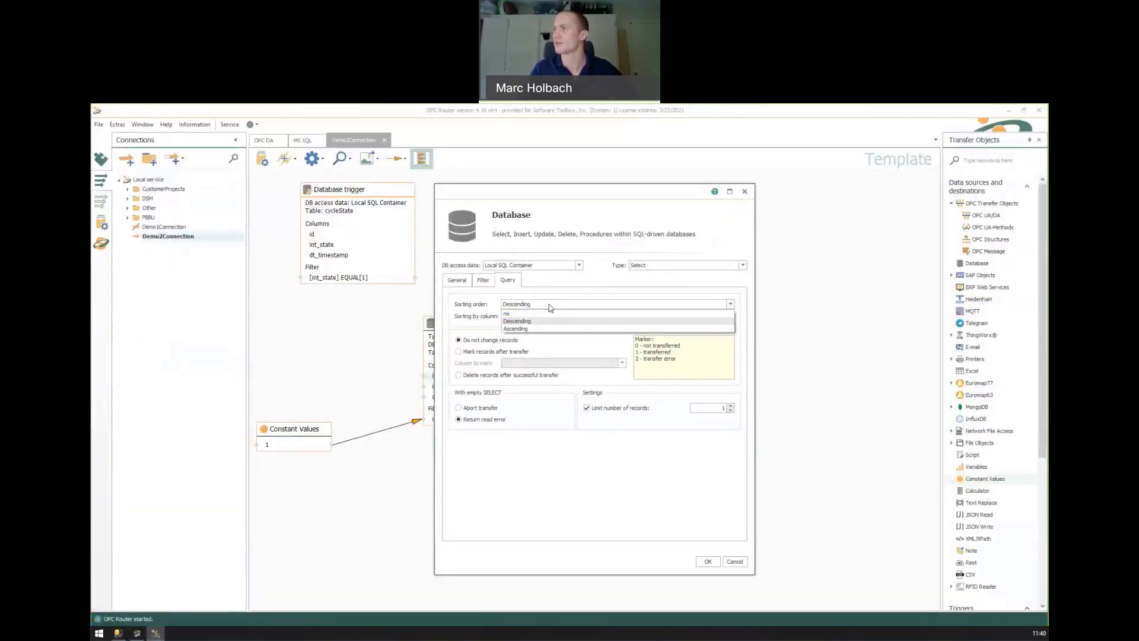
click(560, 321)
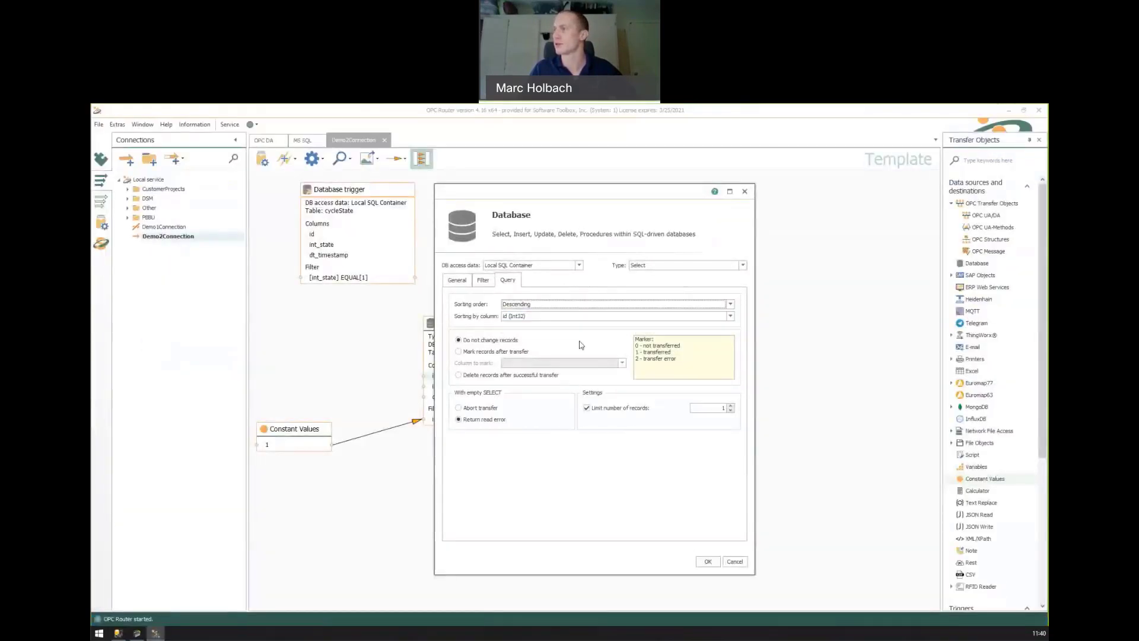
click(711, 563)
drag(521, 330, 534, 341)
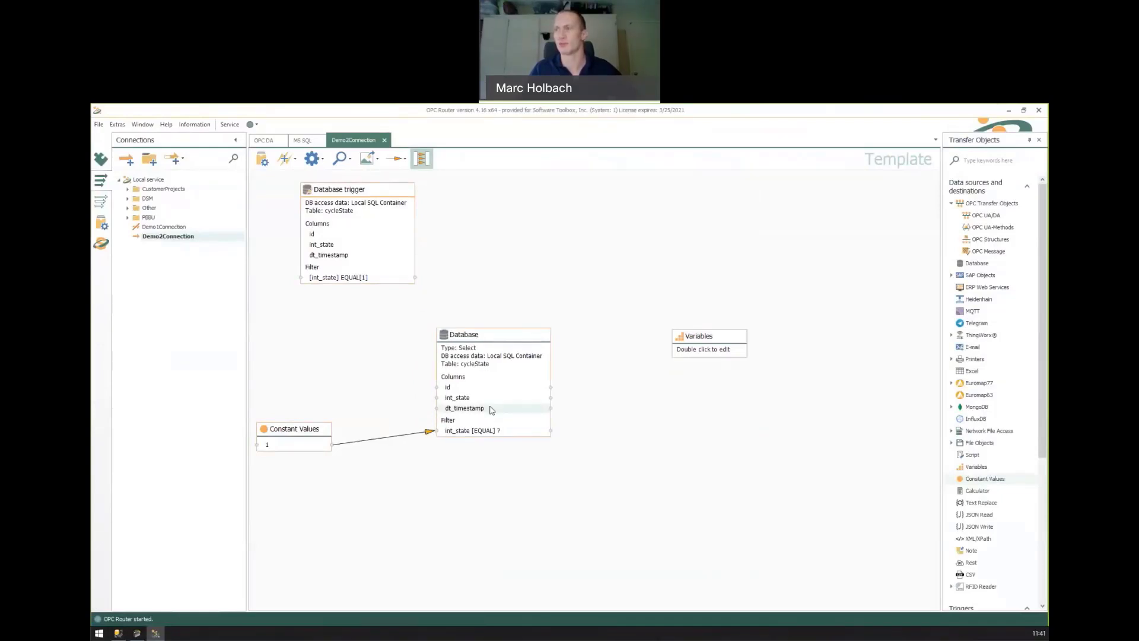
Add a DateTime variable named CycleStartTime to the connection's Variables.
double_click(736, 350)
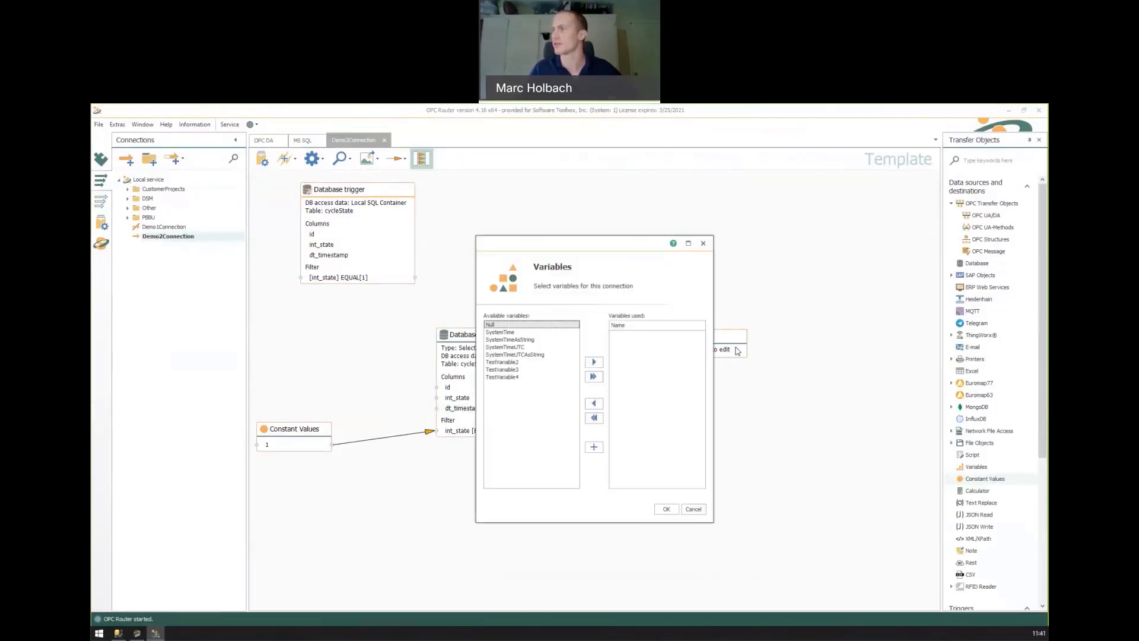
click(594, 446)
click(578, 299)
text(CycleSta)
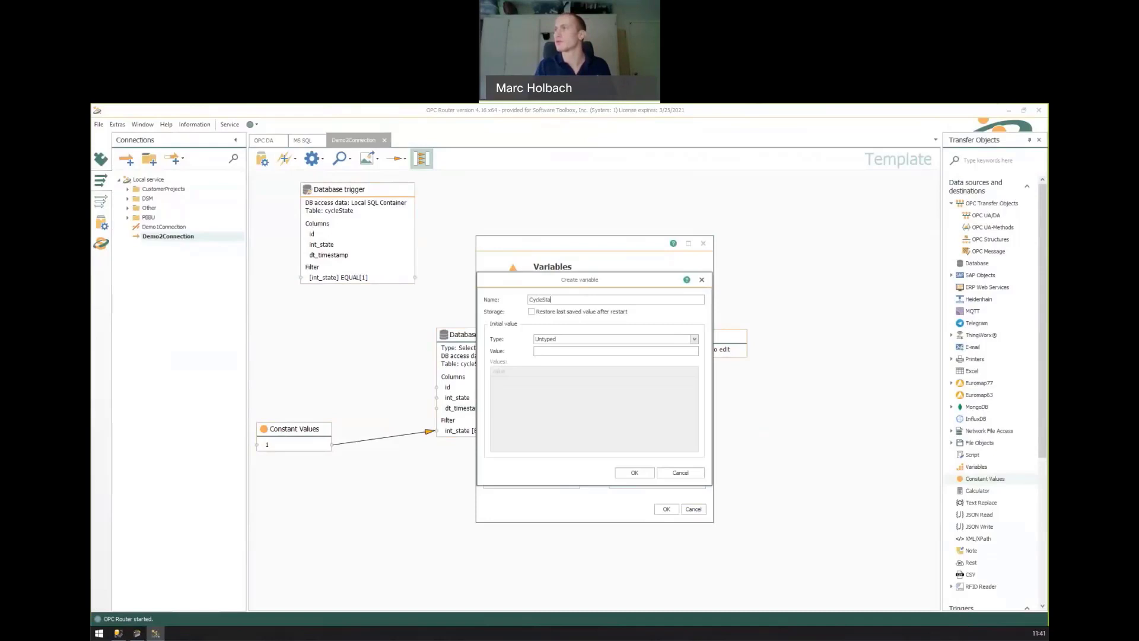
text(rtTime)
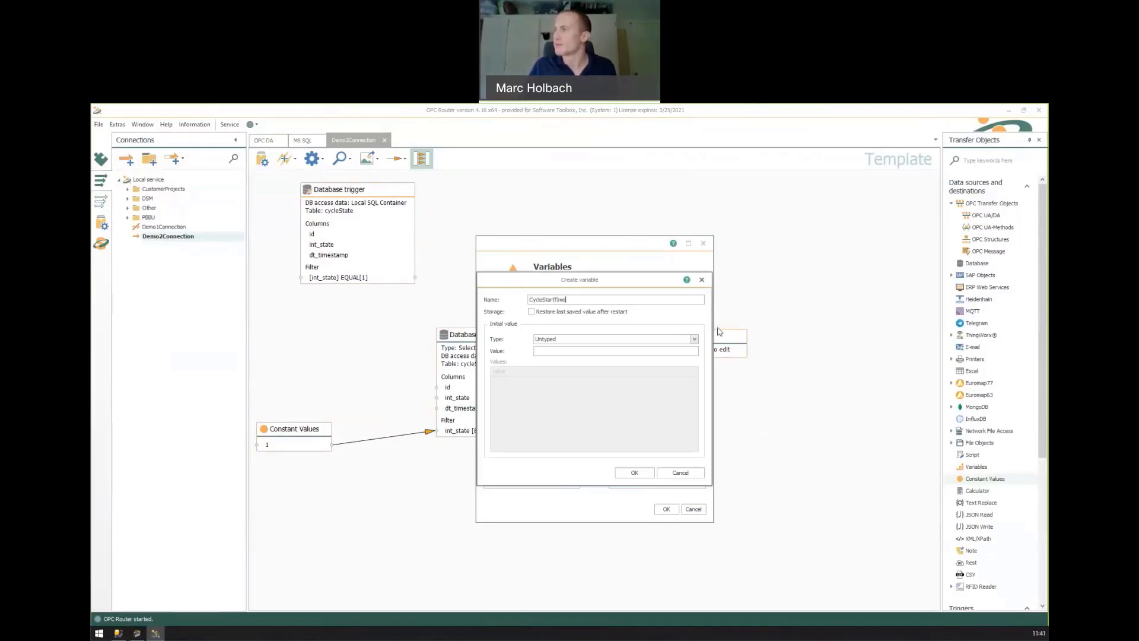
click(694, 339)
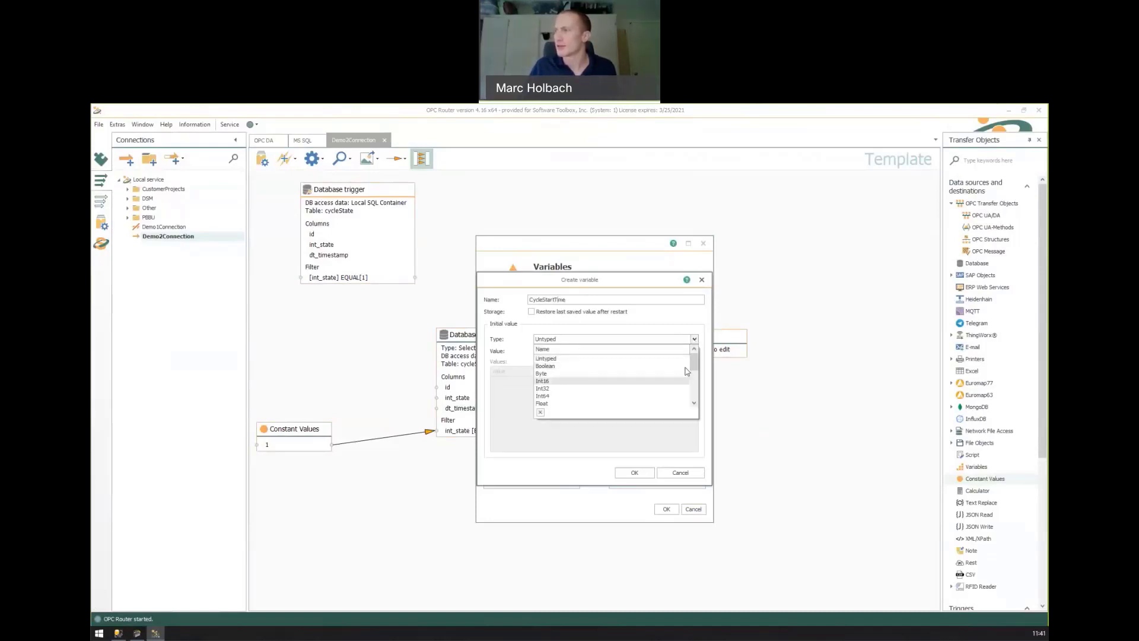
scroll(695, 369, down, 2)
click(574, 361)
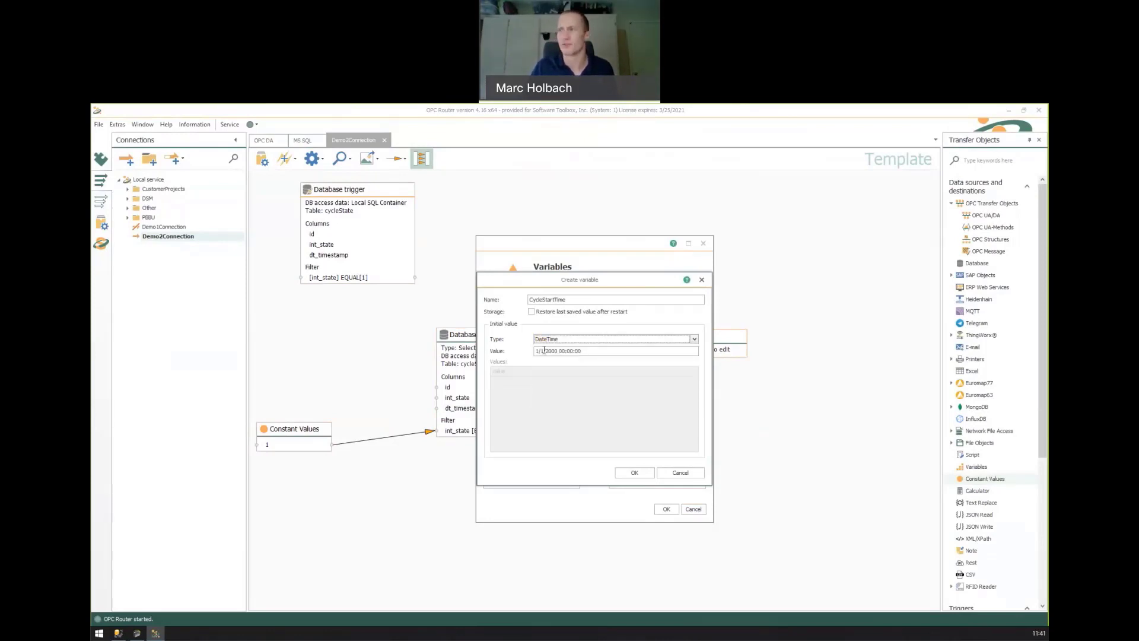
click(634, 473)
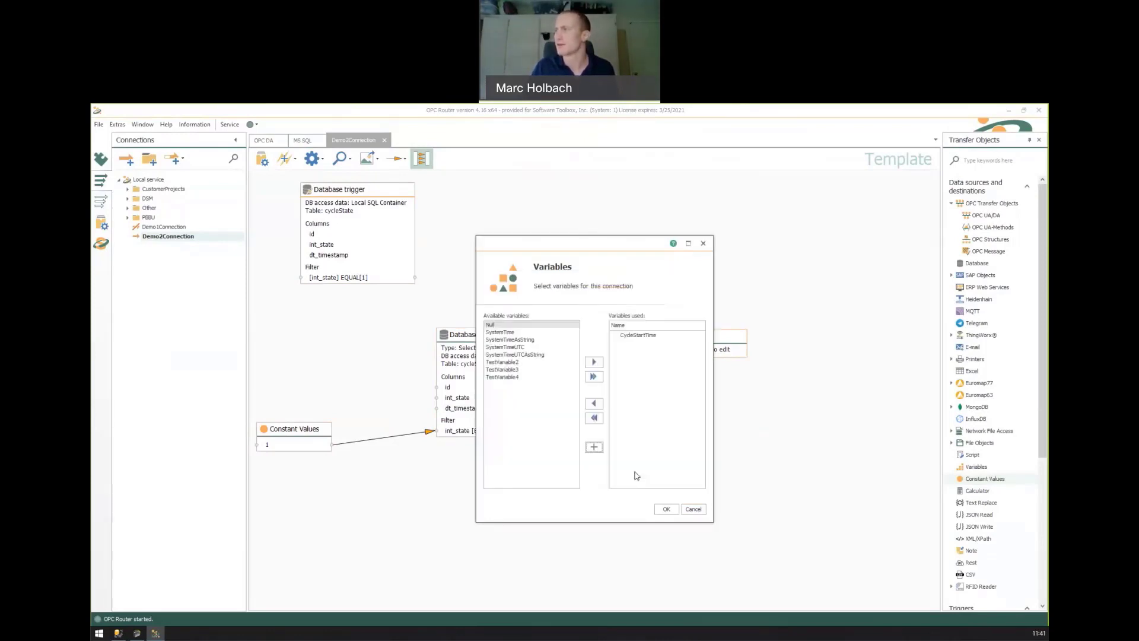
click(667, 509)
Link Database's dt_timestamp column to CycleStartTime and rearrange the Database and Variables nodes.
mouse_move(712, 345)
mouse_down()
mouse_move(744, 377)
mouse_move(672, 391)
mouse_up()
mouse_move(551, 408)
mouse_down()
mouse_move(650, 403)
mouse_move(704, 374)
mouse_up()
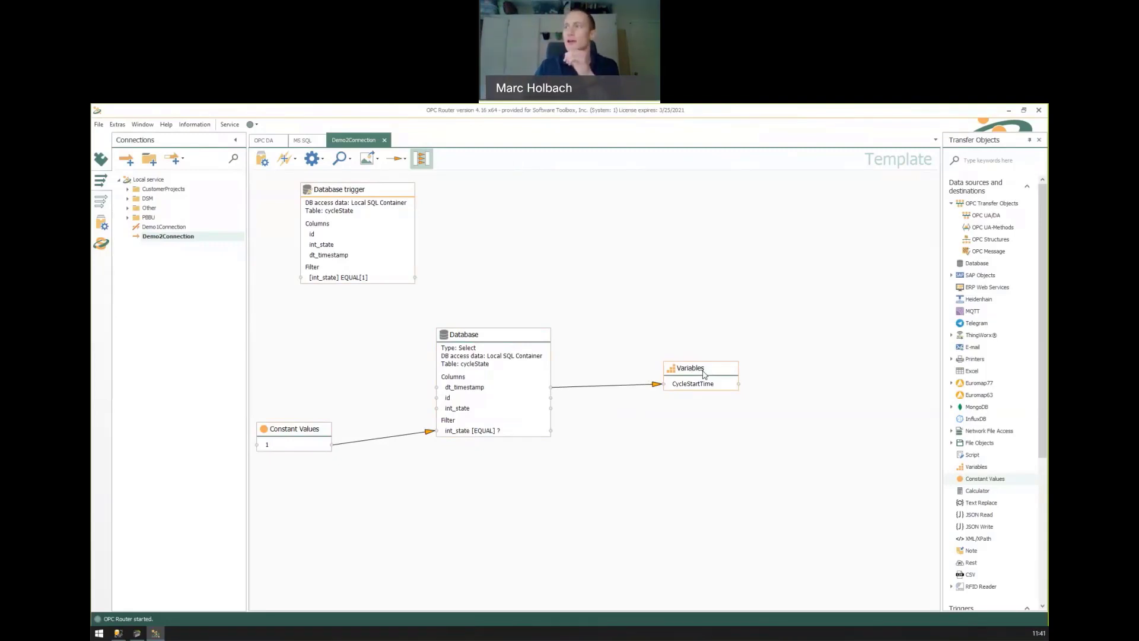
drag(528, 344, 568, 359)
drag(705, 370, 739, 379)
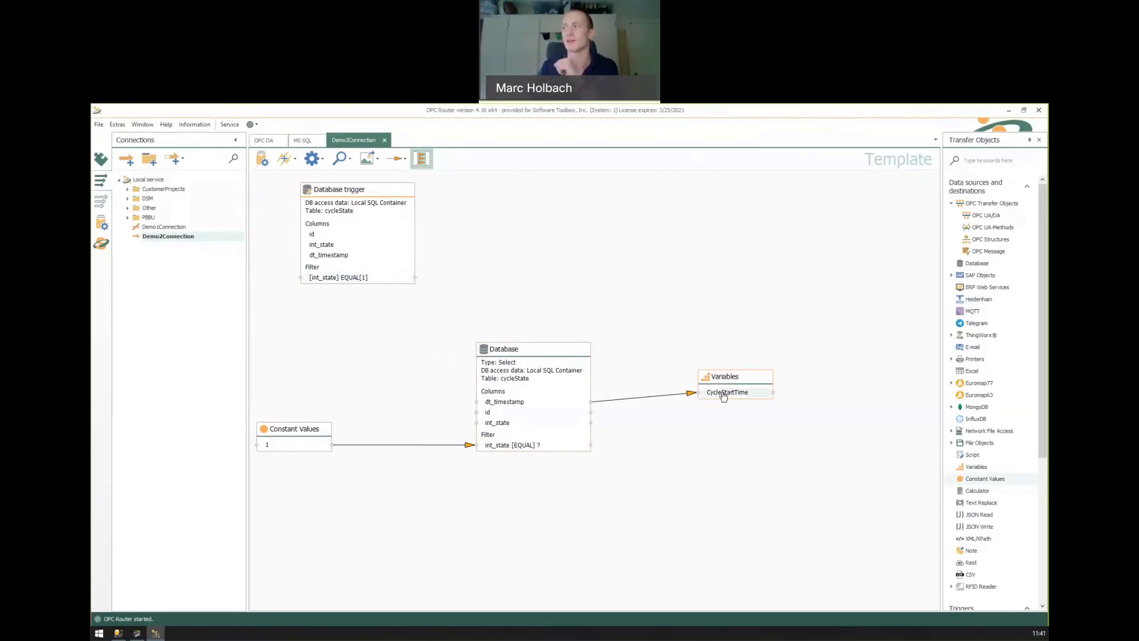
click(691, 395)
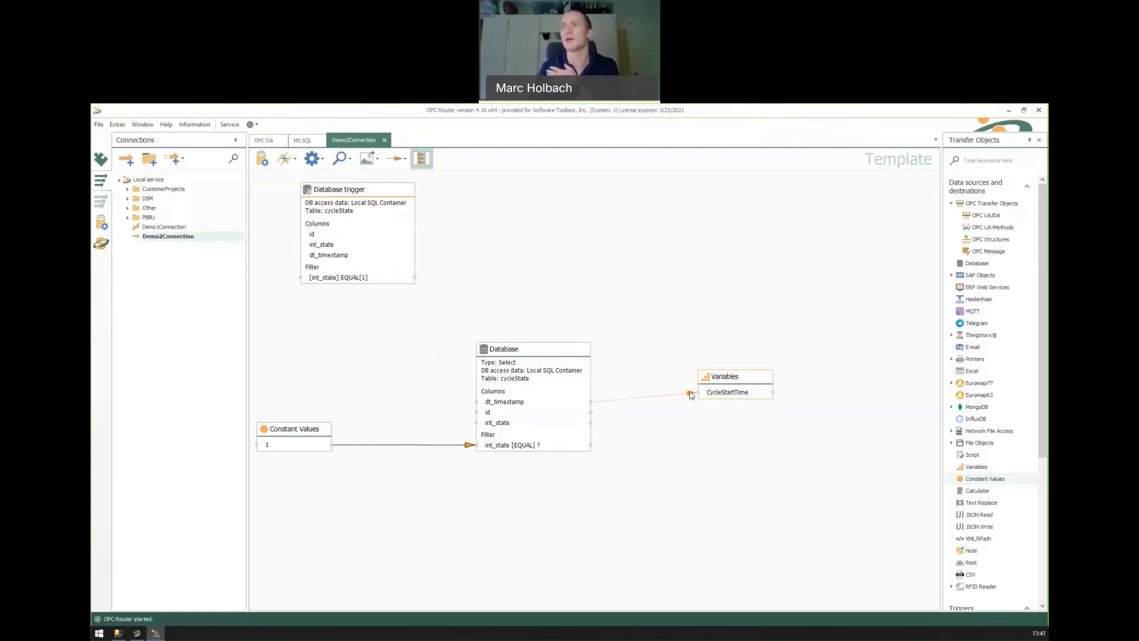
click(459, 317)
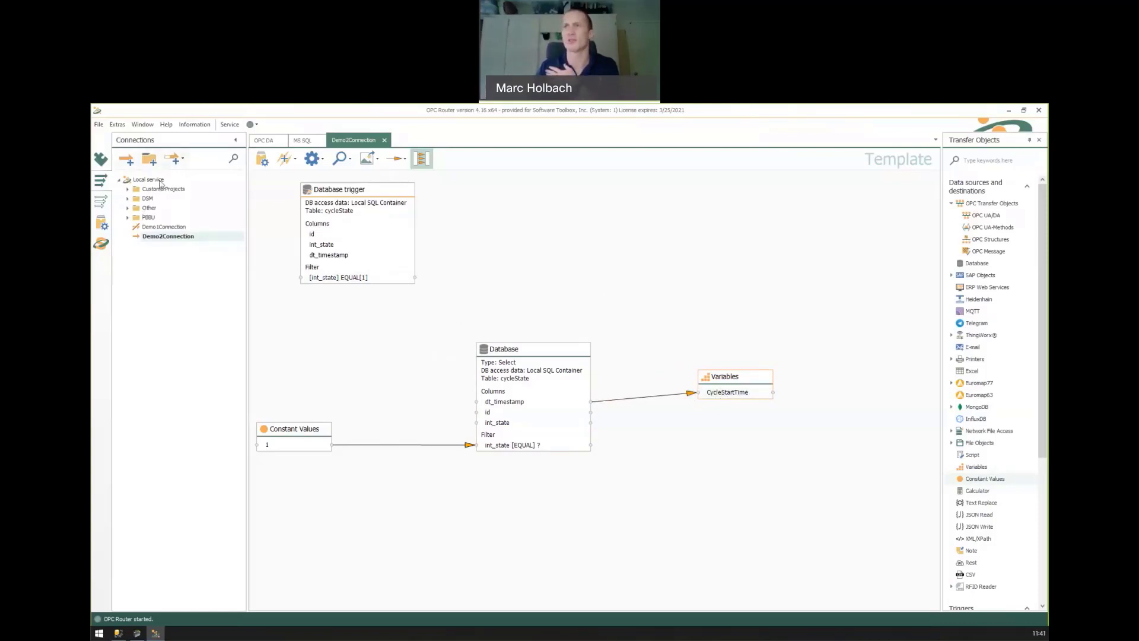
Create a new connection named Demo2Connection_EndCycle.
click(132, 157)
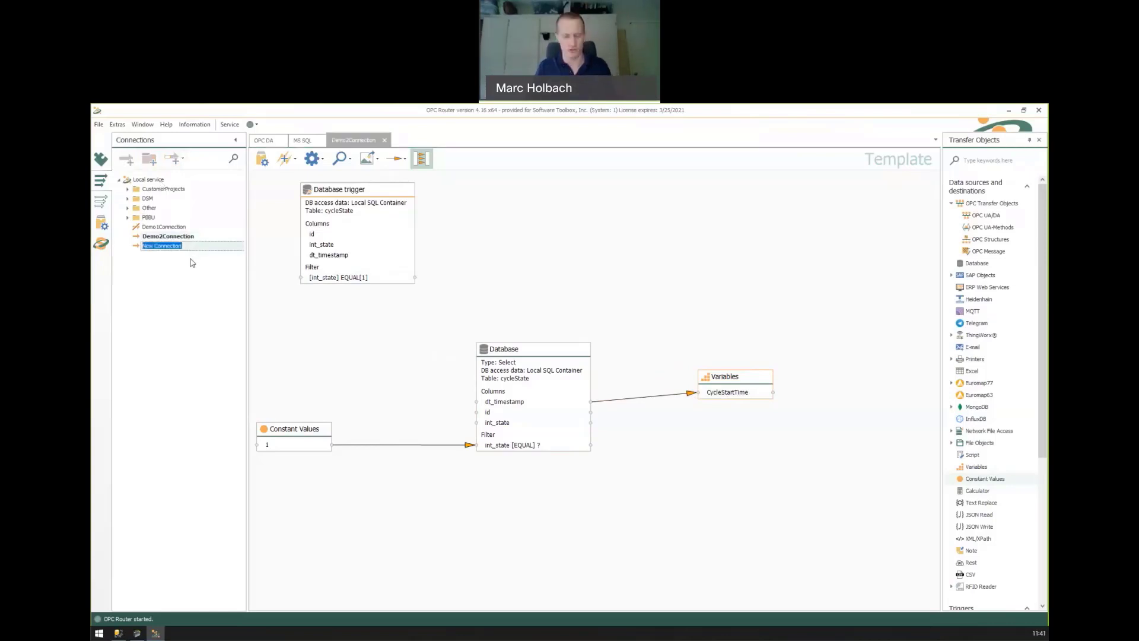
text(Dem)
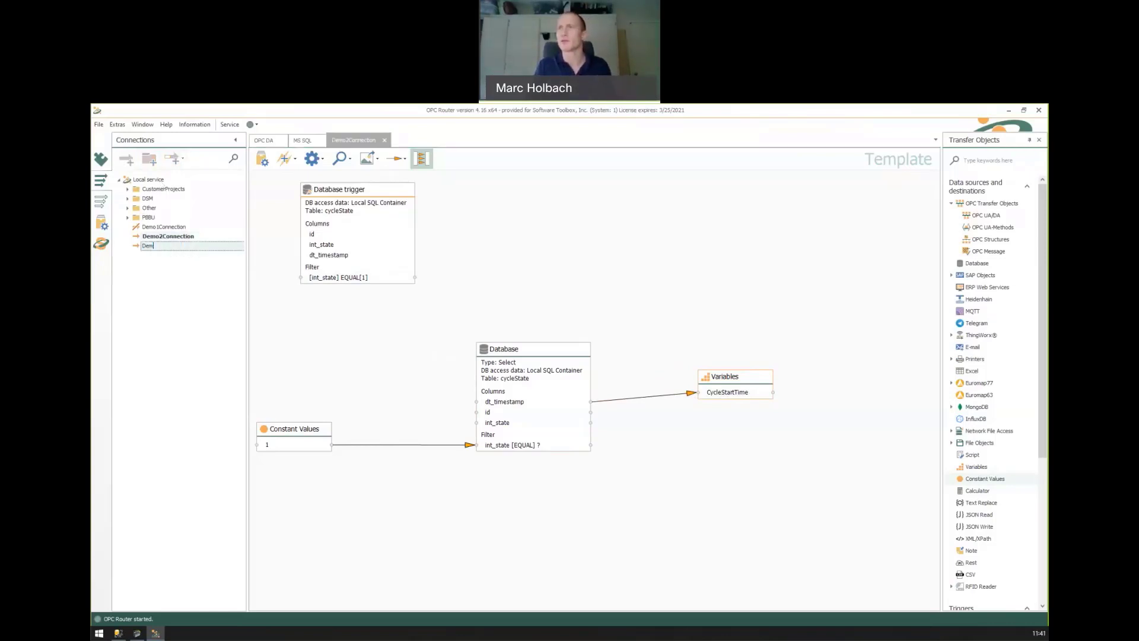
text(o2Connection_)
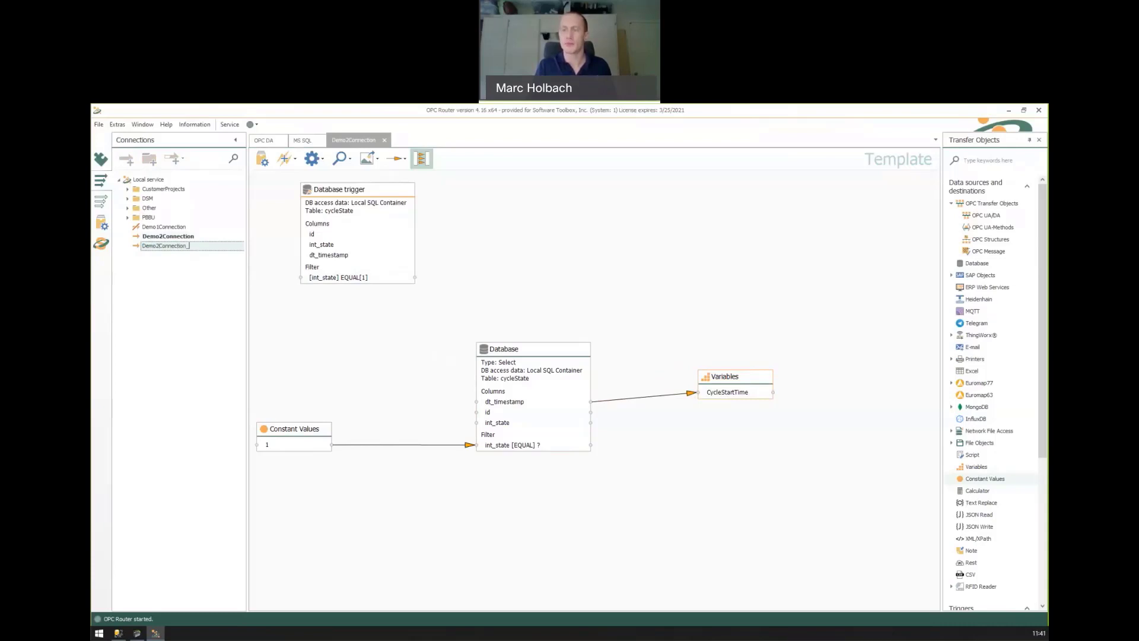
text(EndCycle)
key(Return)
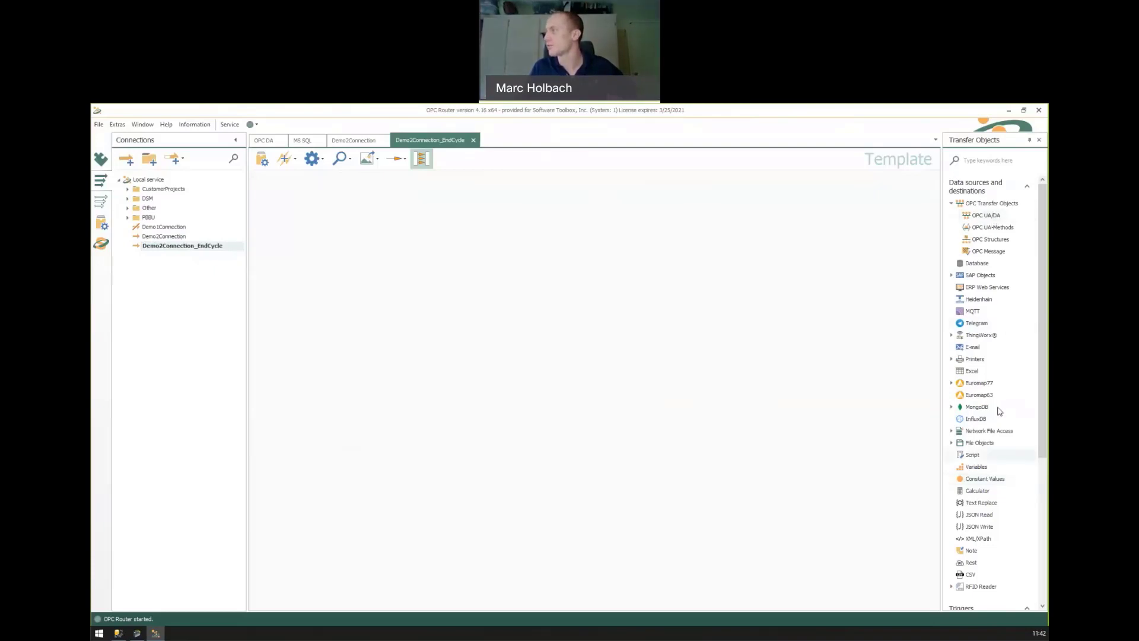
Place Database trigger, Database, Constant Values and Script objects on the canvas.
scroll(1043, 326, down, 6)
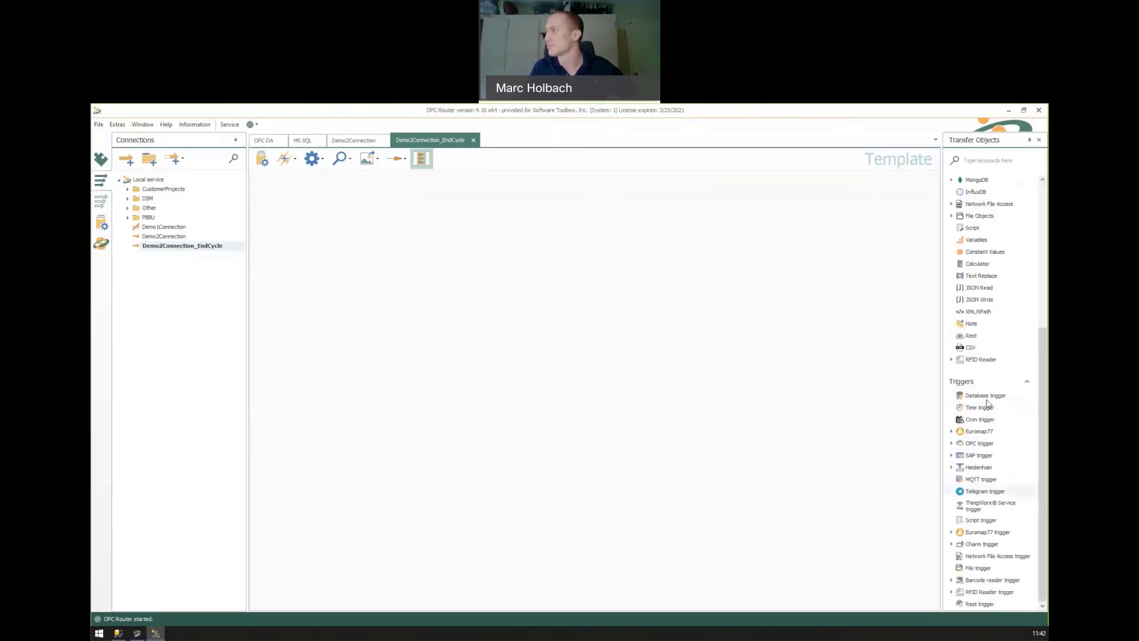
drag(337, 286, 342, 225)
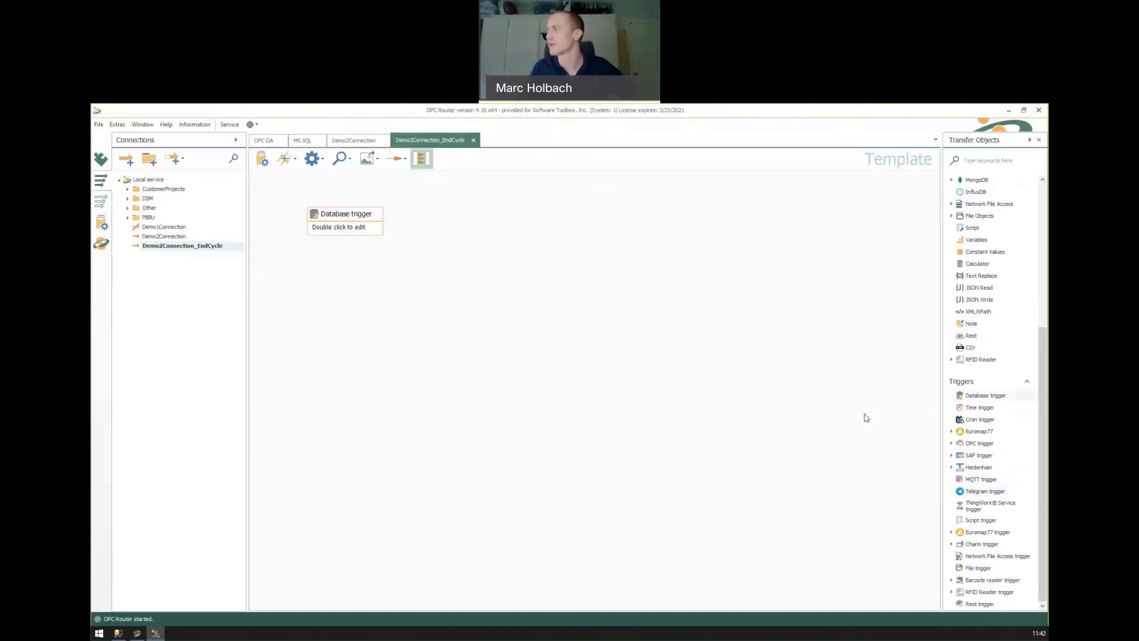
scroll(1008, 386, up, 6)
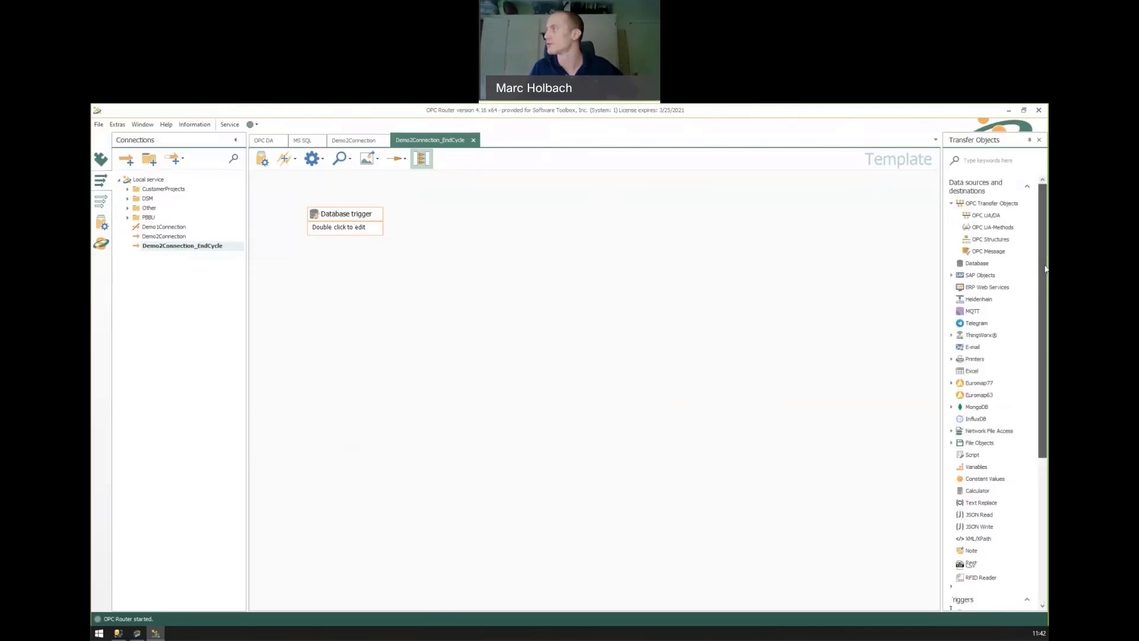
drag(977, 267, 359, 326)
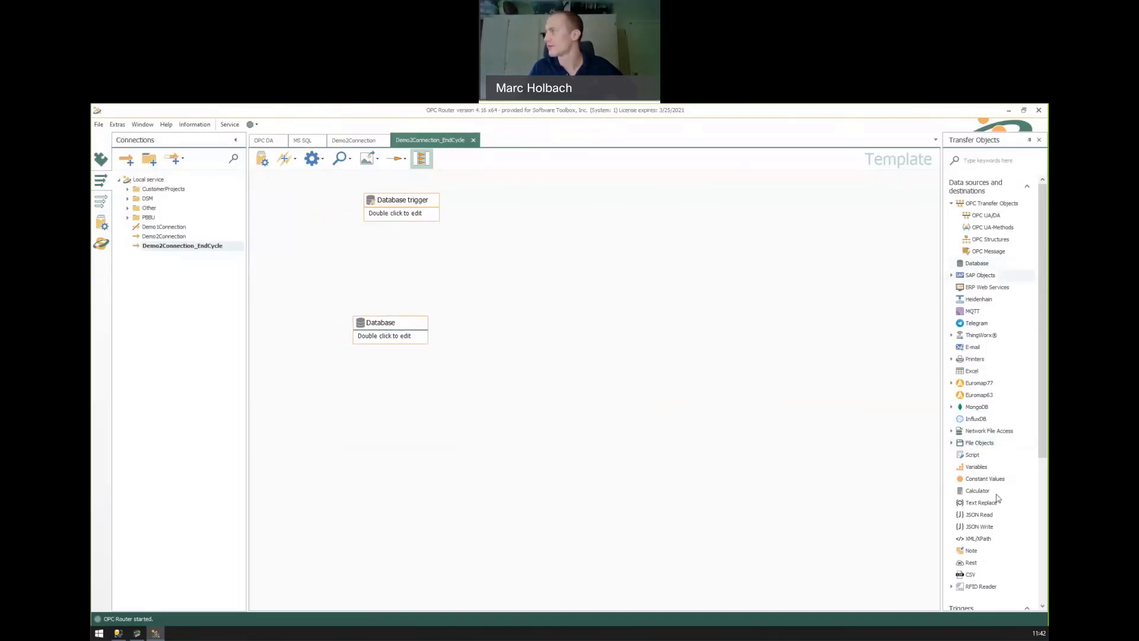
drag(985, 478, 296, 434)
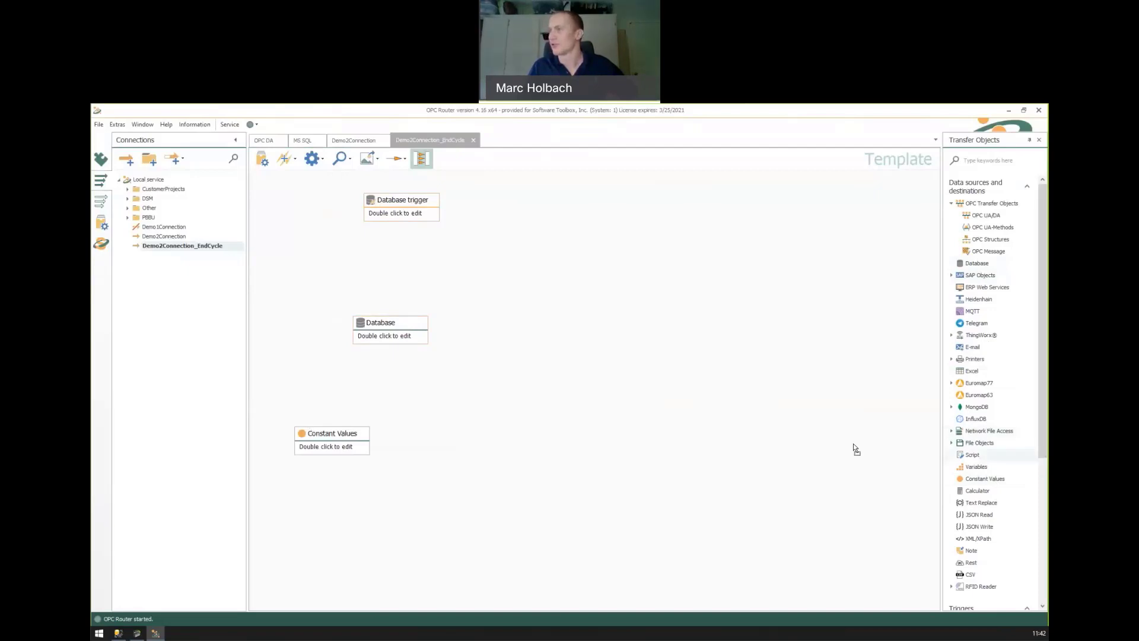
drag(853, 443, 573, 321)
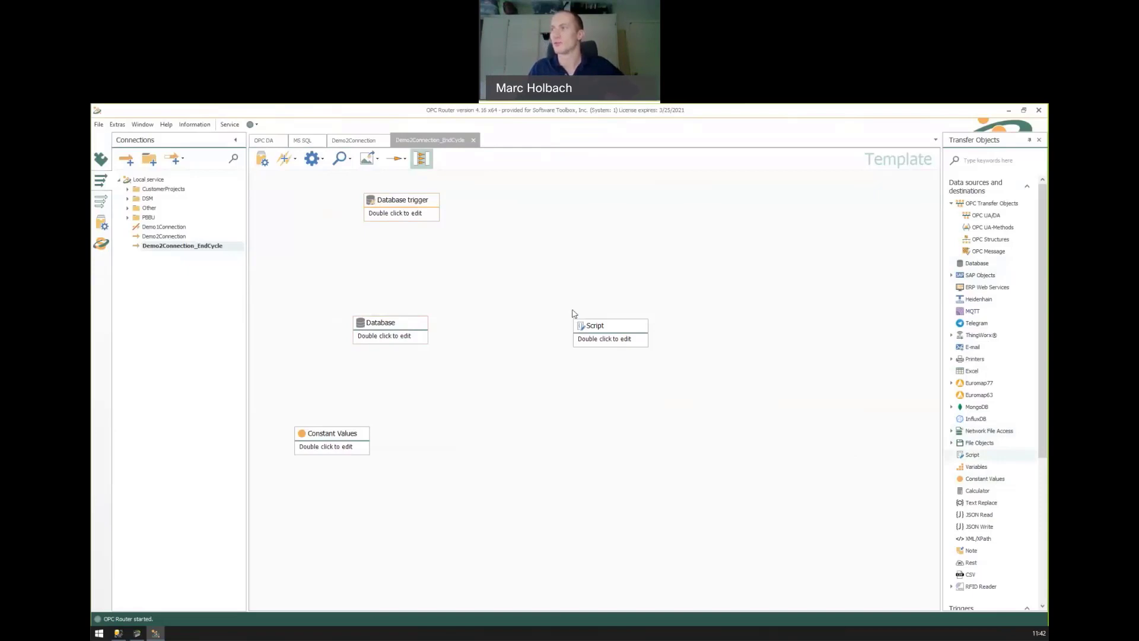
Add an OPC UA/DA object and arrange the Script, Constant Values and Database nodes.
drag(618, 326, 592, 328)
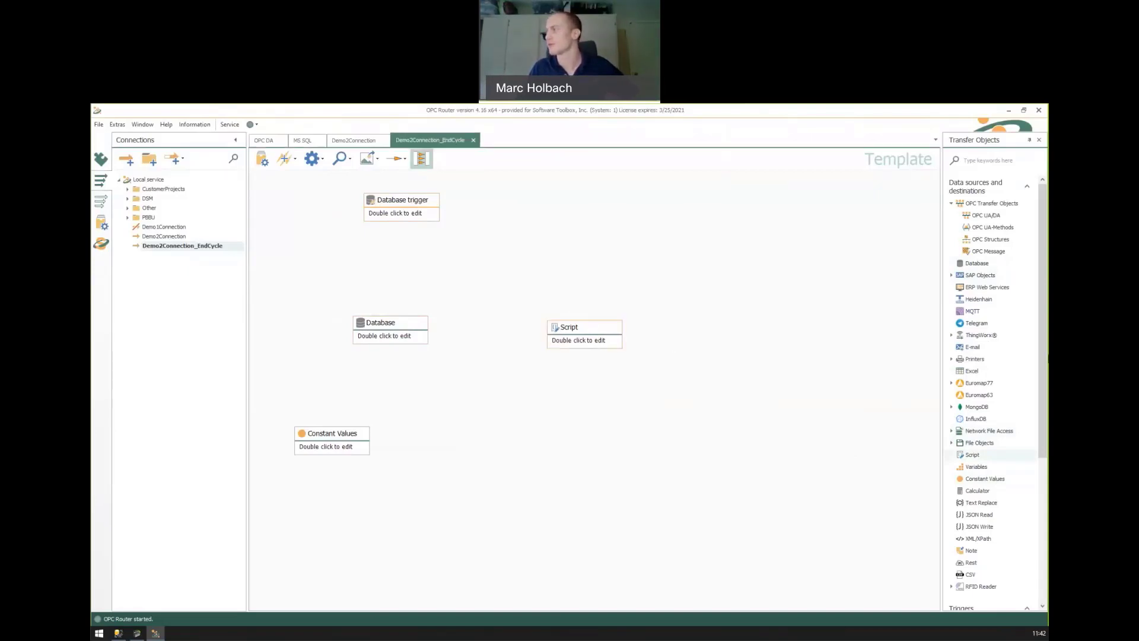
drag(1041, 364, 1041, 389)
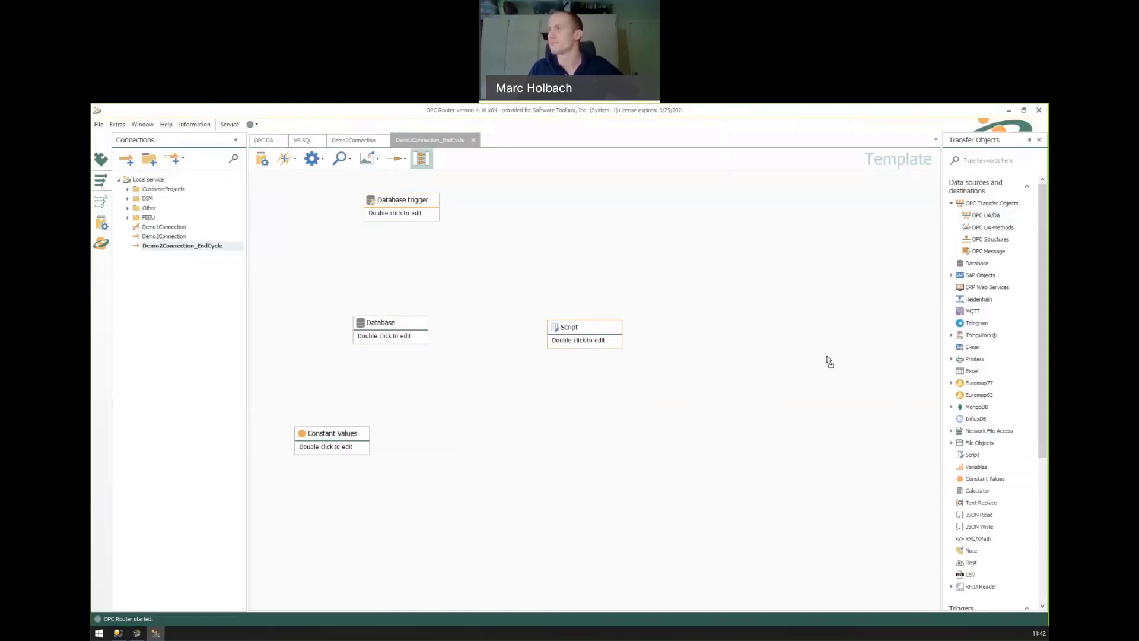
drag(829, 361, 828, 361)
drag(617, 332, 642, 332)
drag(876, 359, 835, 331)
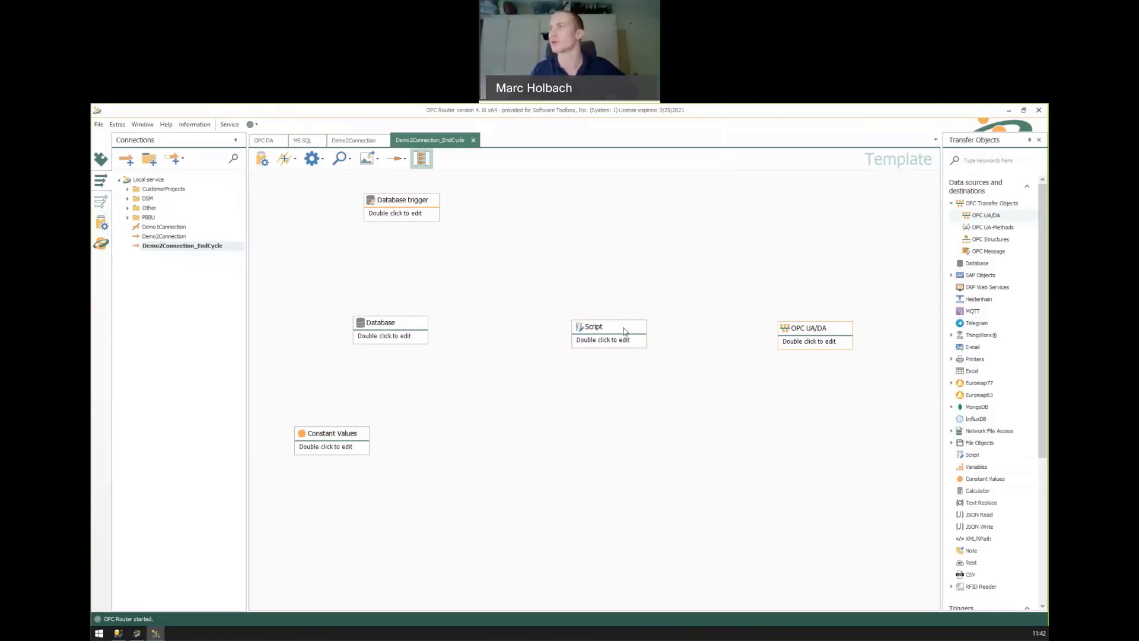
drag(343, 436, 343, 452)
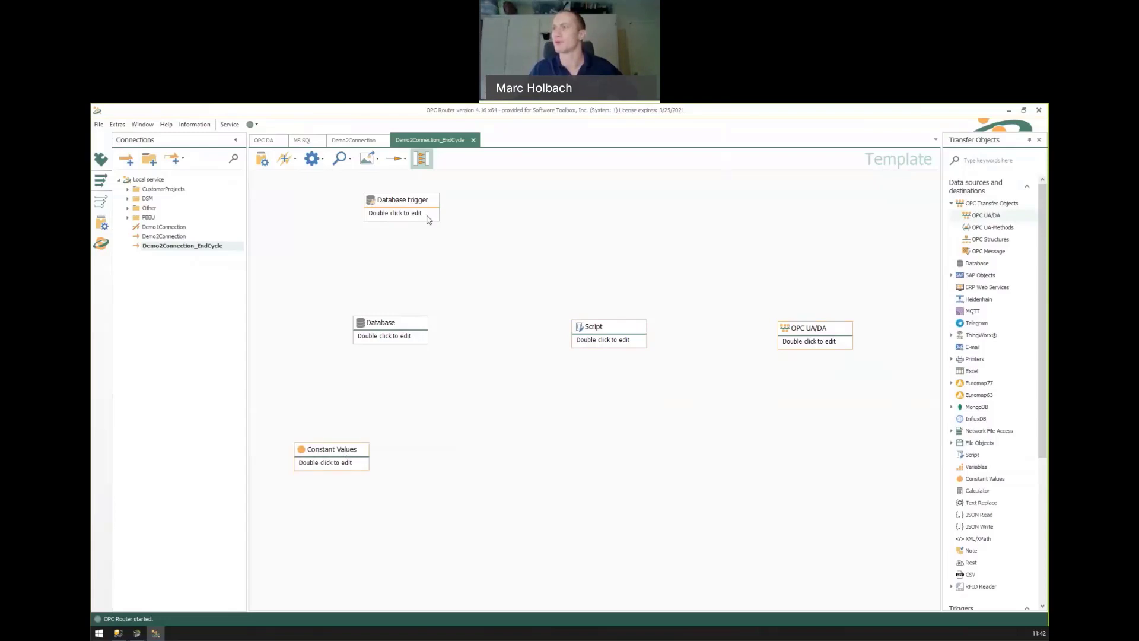
drag(413, 327, 437, 360)
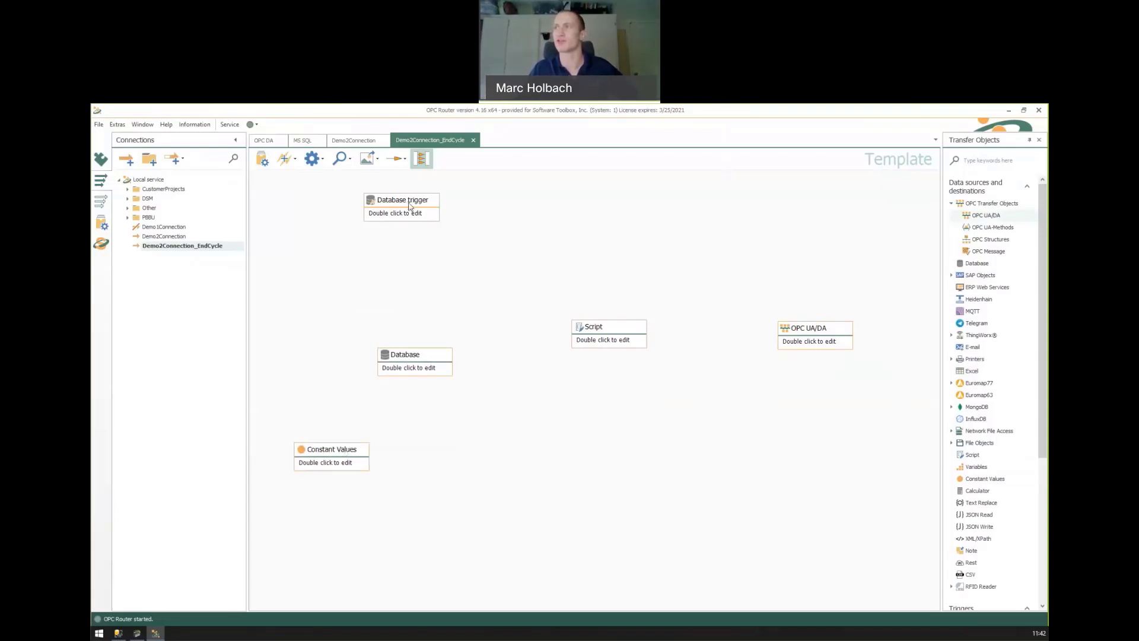
Point the database trigger at the cycleState table in Local SQL Container, using all columns.
double_click(409, 206)
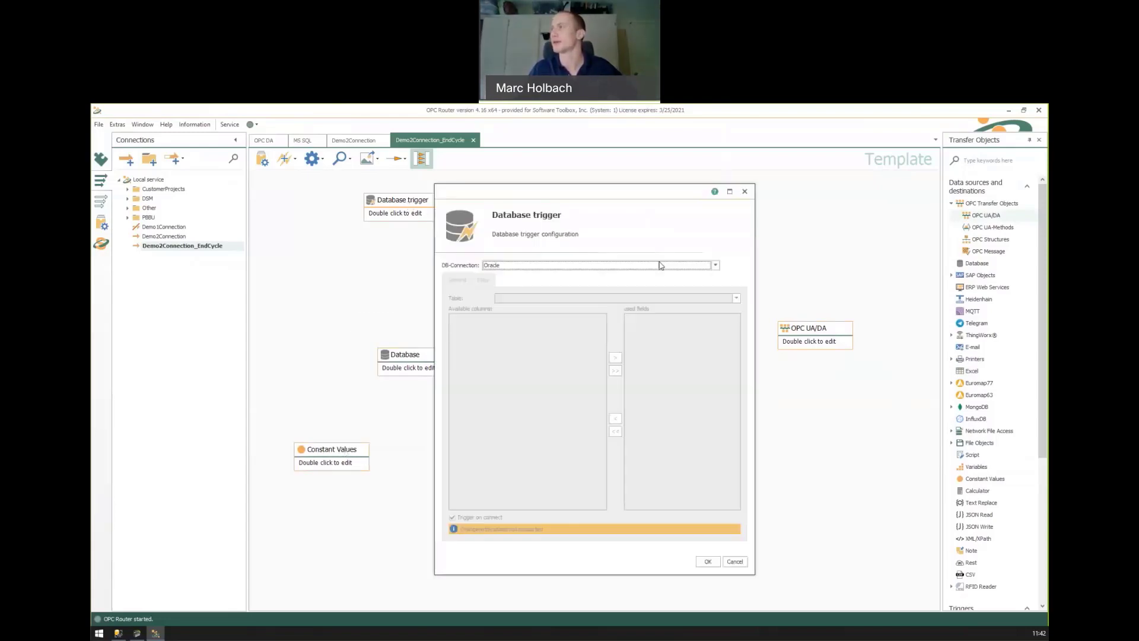
click(716, 265)
click(540, 295)
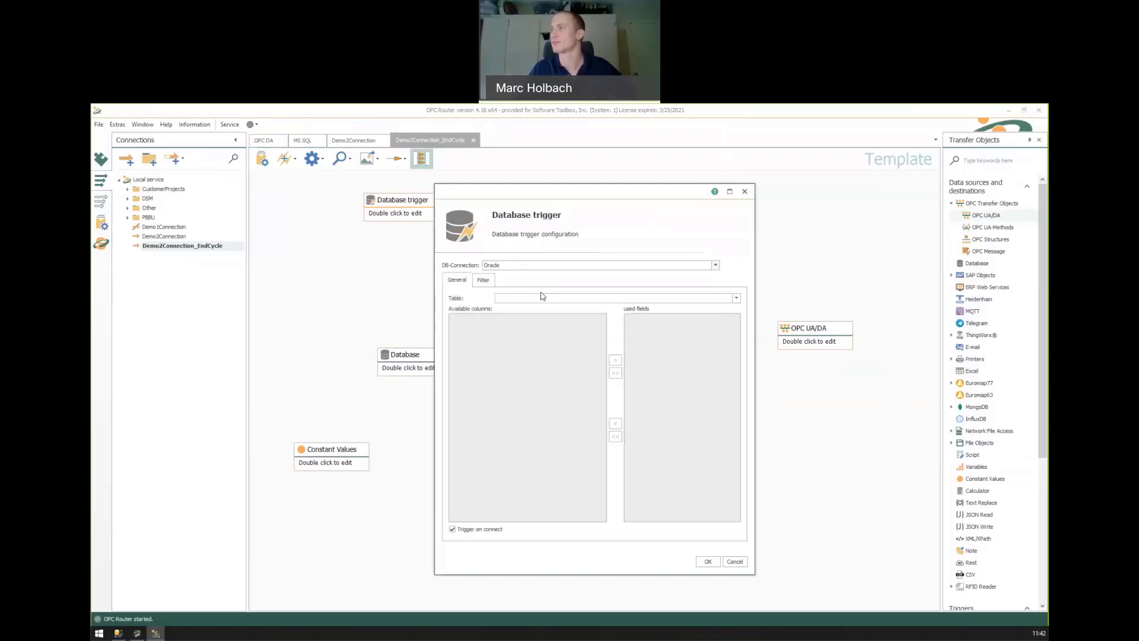
click(735, 298)
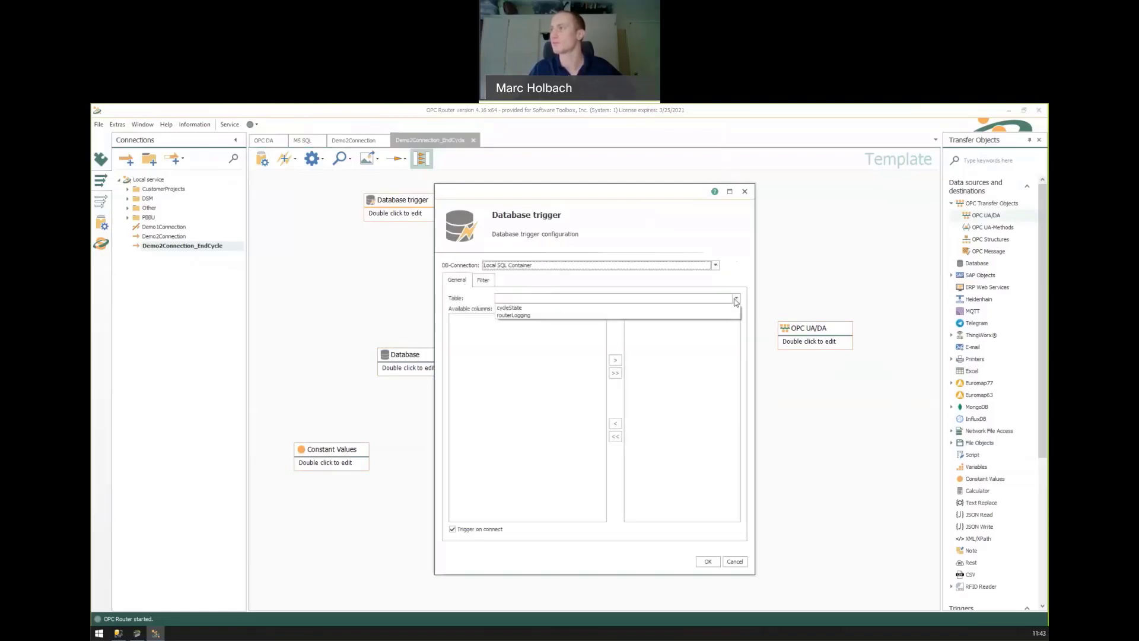
click(519, 309)
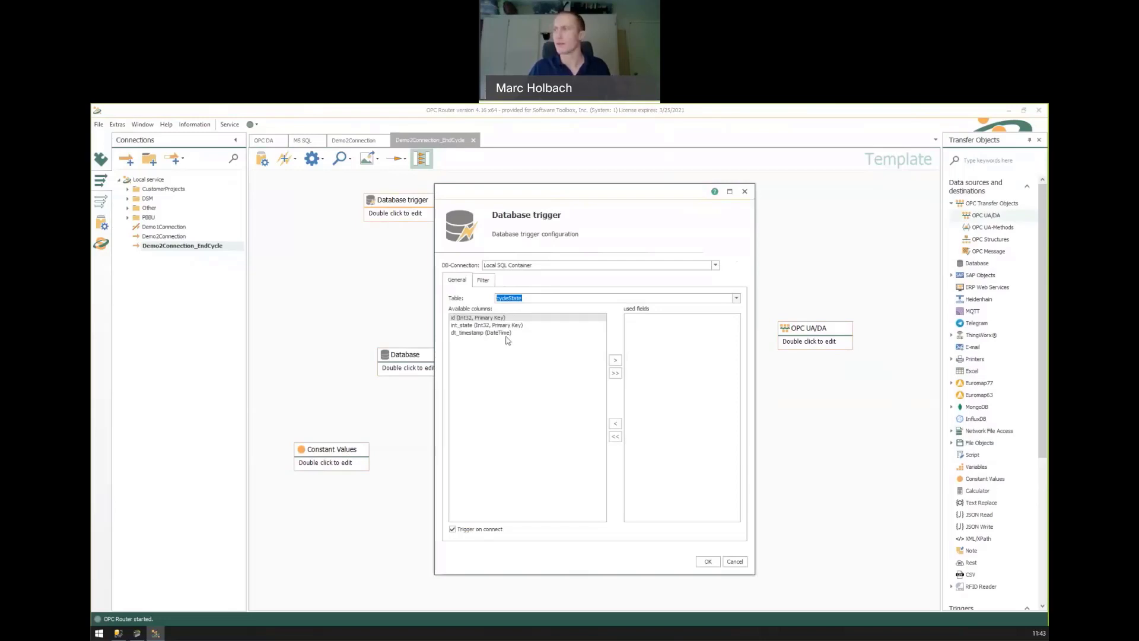
click(616, 374)
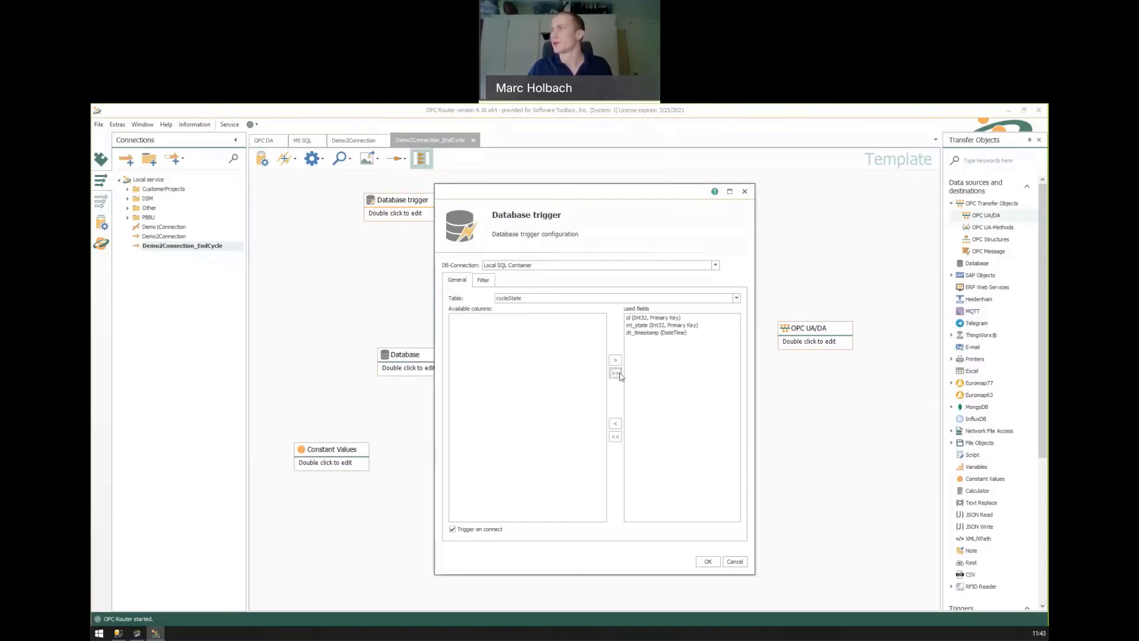
Add a trigger filter so it fires only when int_state equals 0.
click(484, 281)
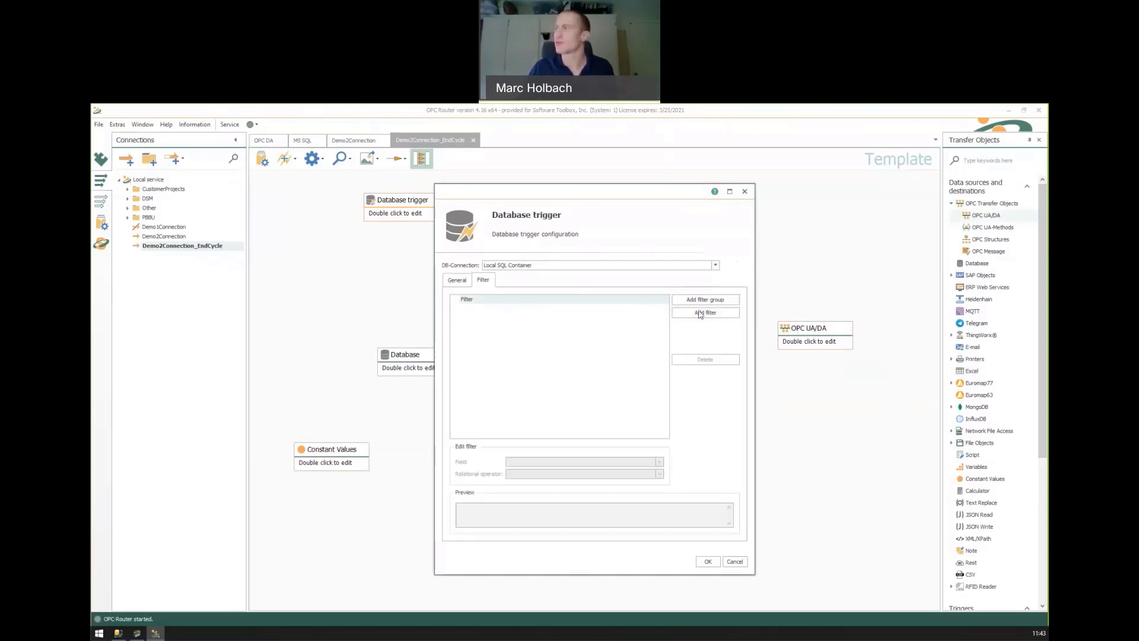
click(698, 313)
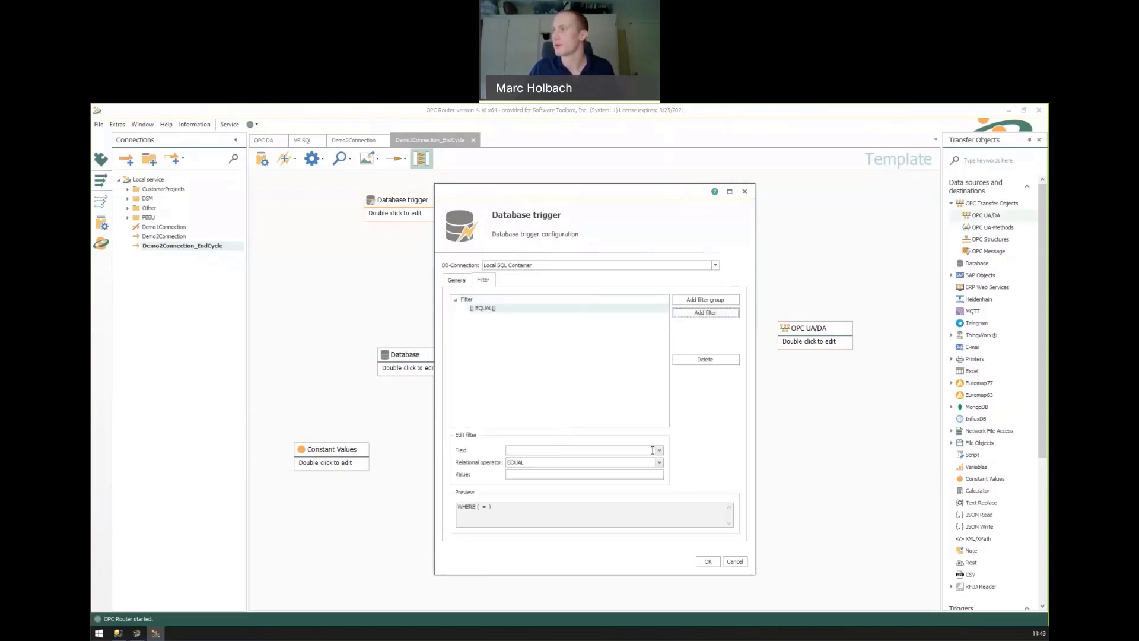
click(653, 450)
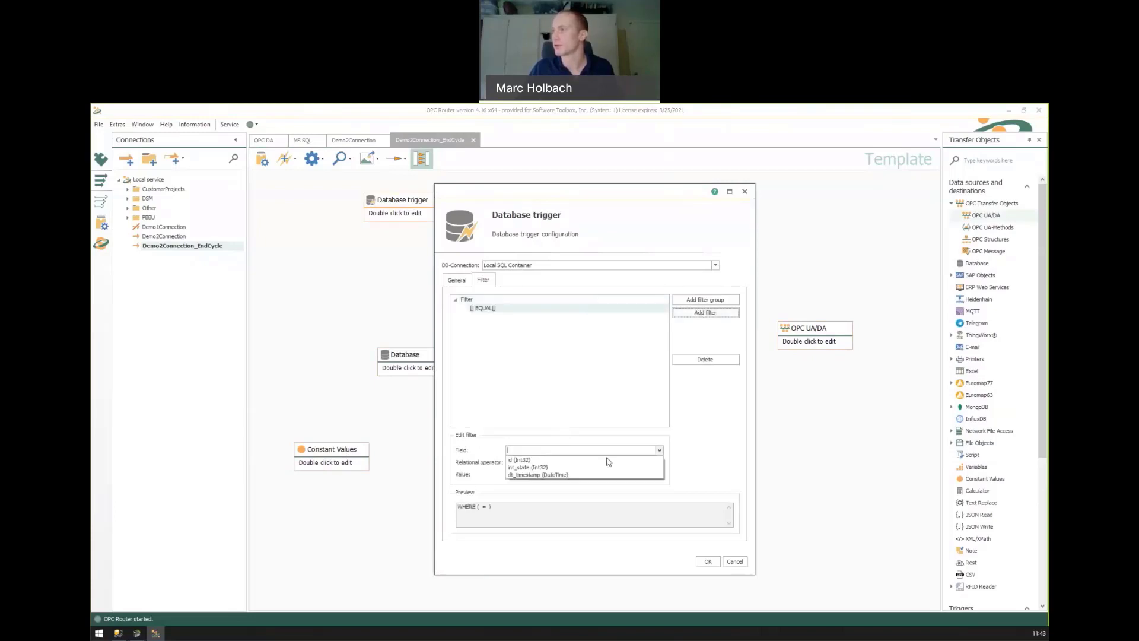
click(528, 467)
text(0)
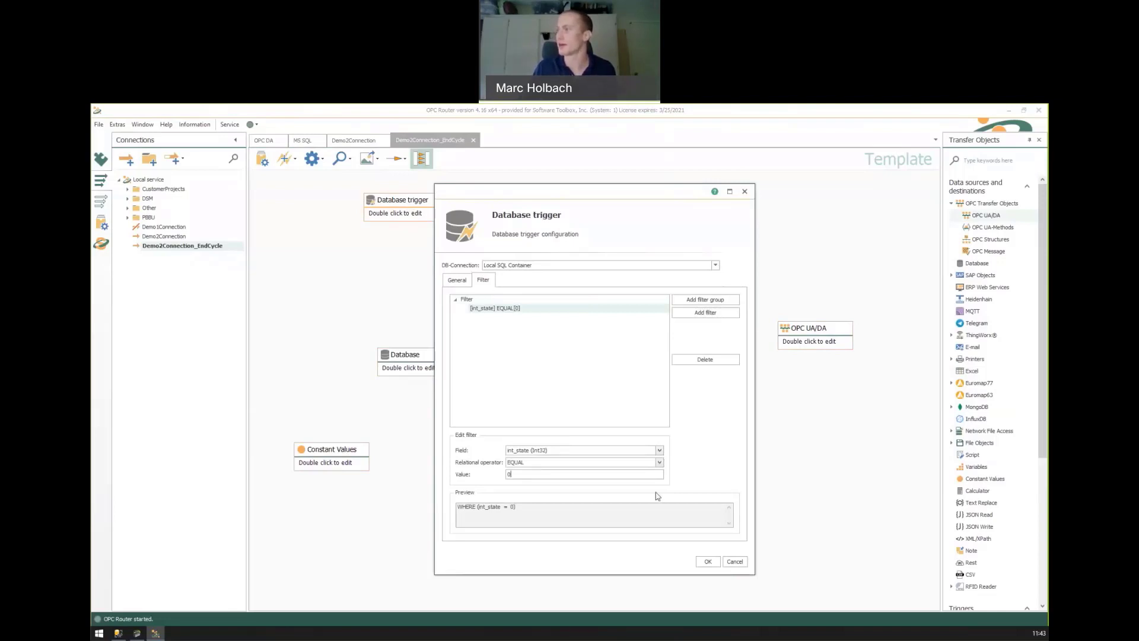
Confirm the trigger settings and reposition the Database trigger and Database blocks.
click(707, 561)
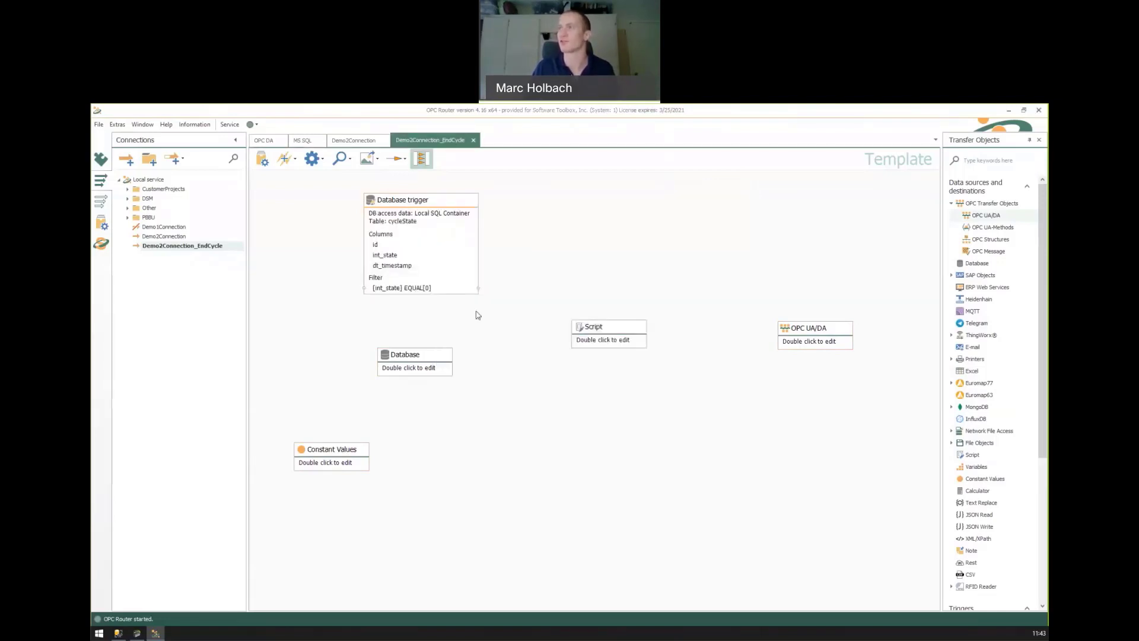
drag(433, 202, 349, 195)
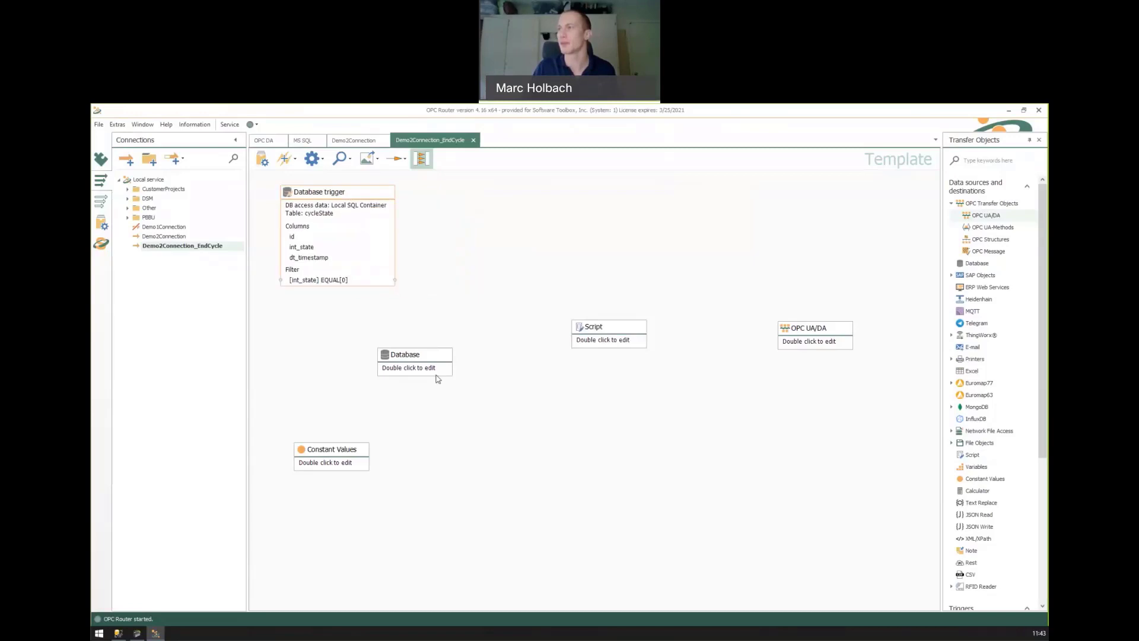
drag(432, 358, 397, 330)
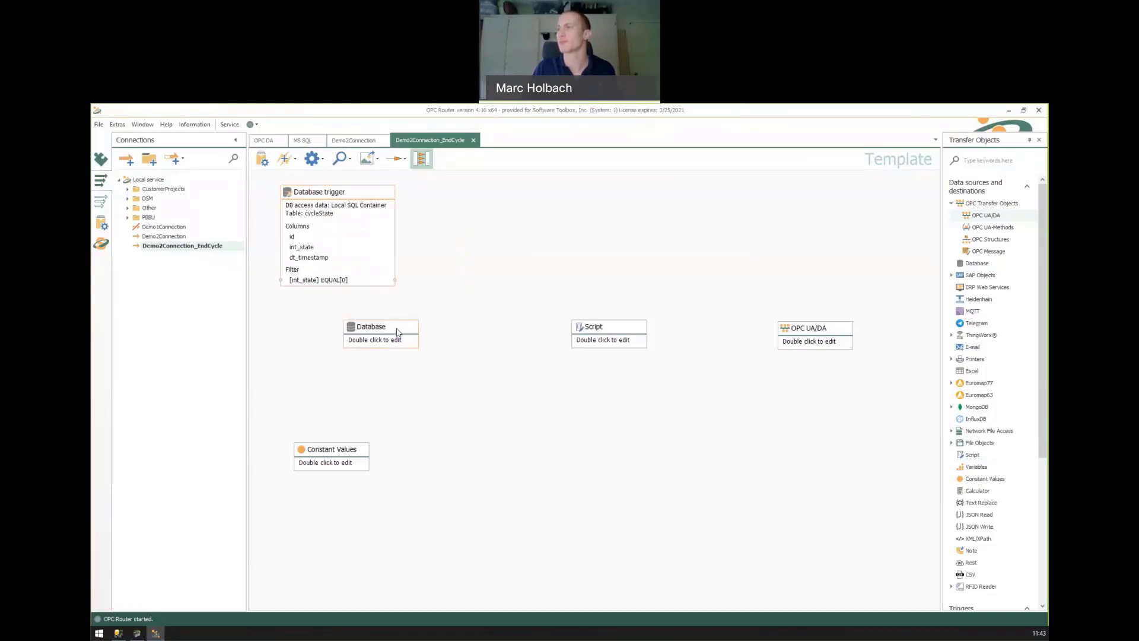
Make the Database block a Select on cycleState in Local SQL Container with all columns.
double_click(397, 332)
click(578, 265)
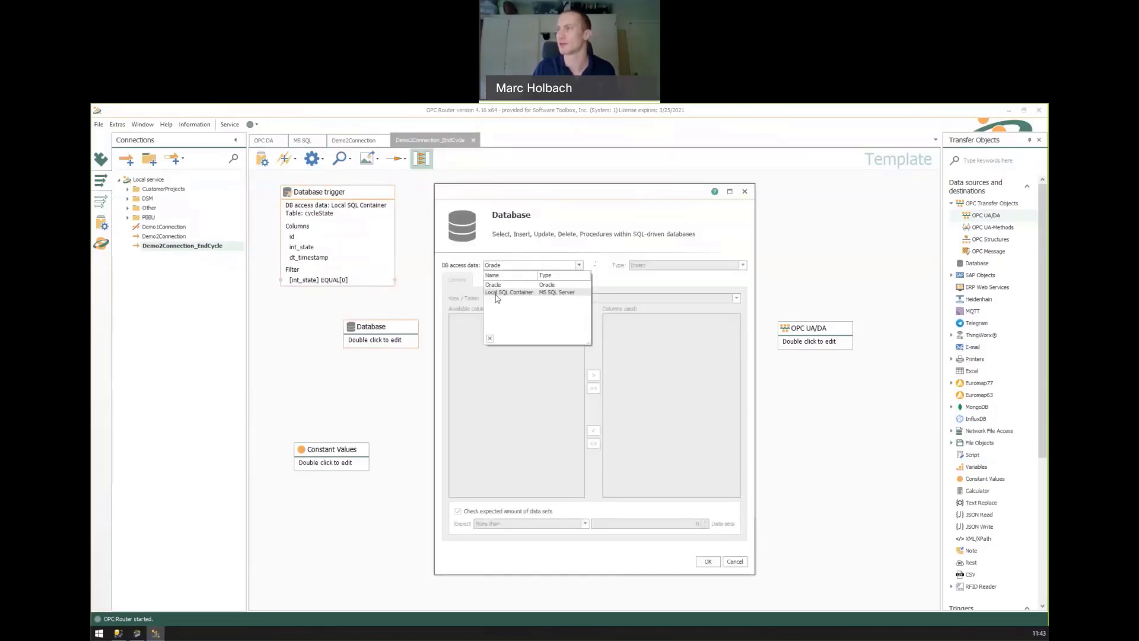
click(497, 292)
click(727, 268)
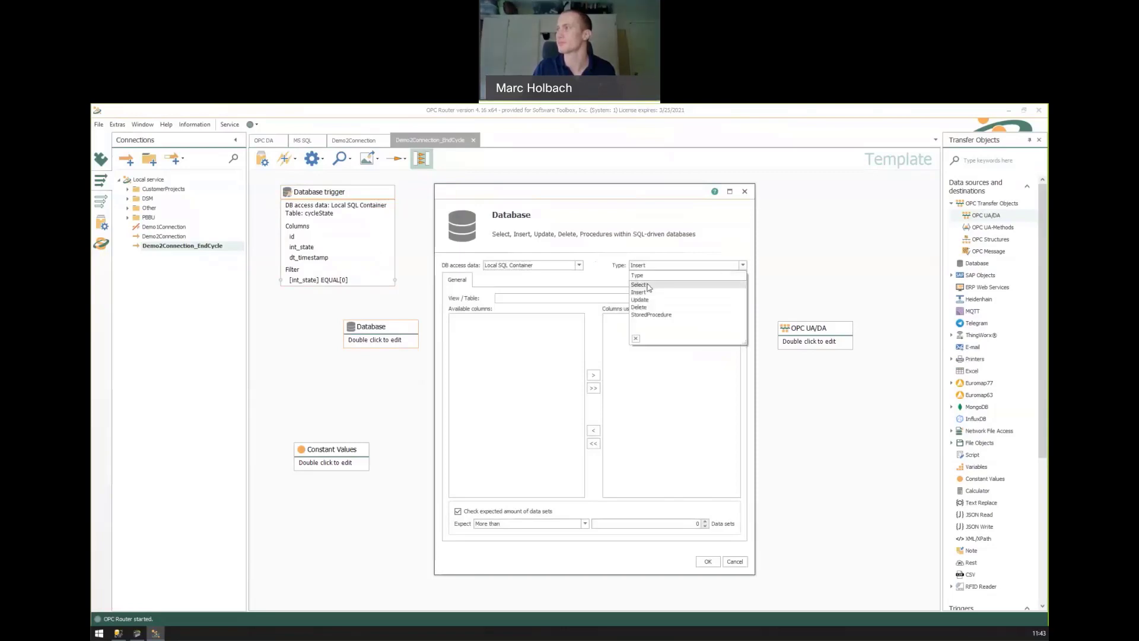
click(725, 279)
click(736, 298)
click(510, 325)
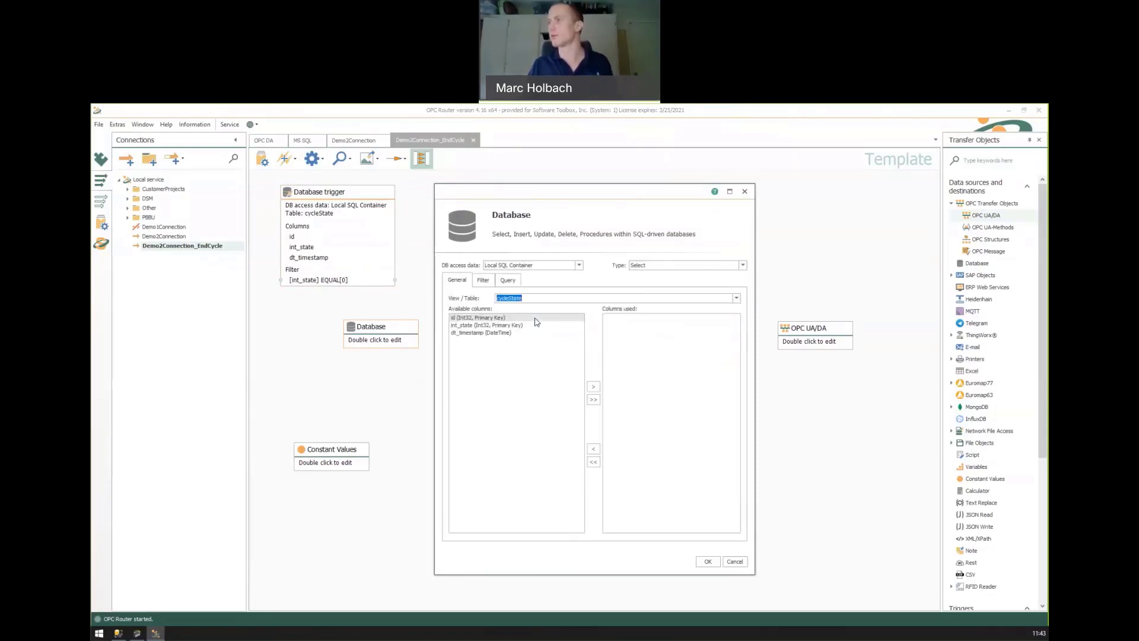
click(509, 332)
click(593, 399)
Add a query filter on the int_state column.
click(482, 280)
click(714, 313)
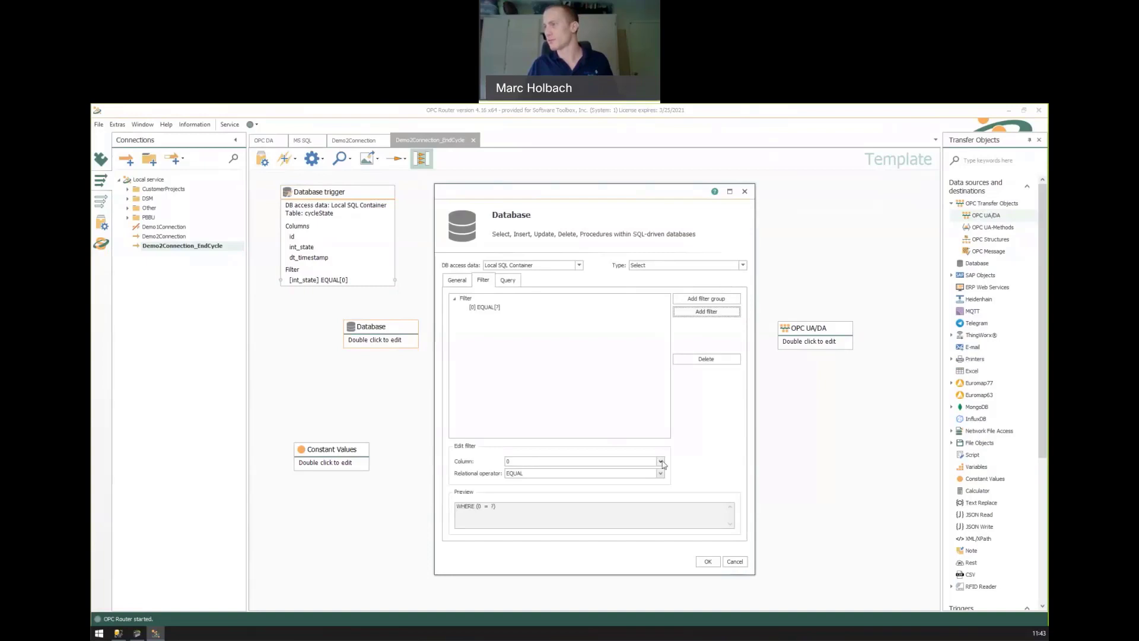
click(660, 462)
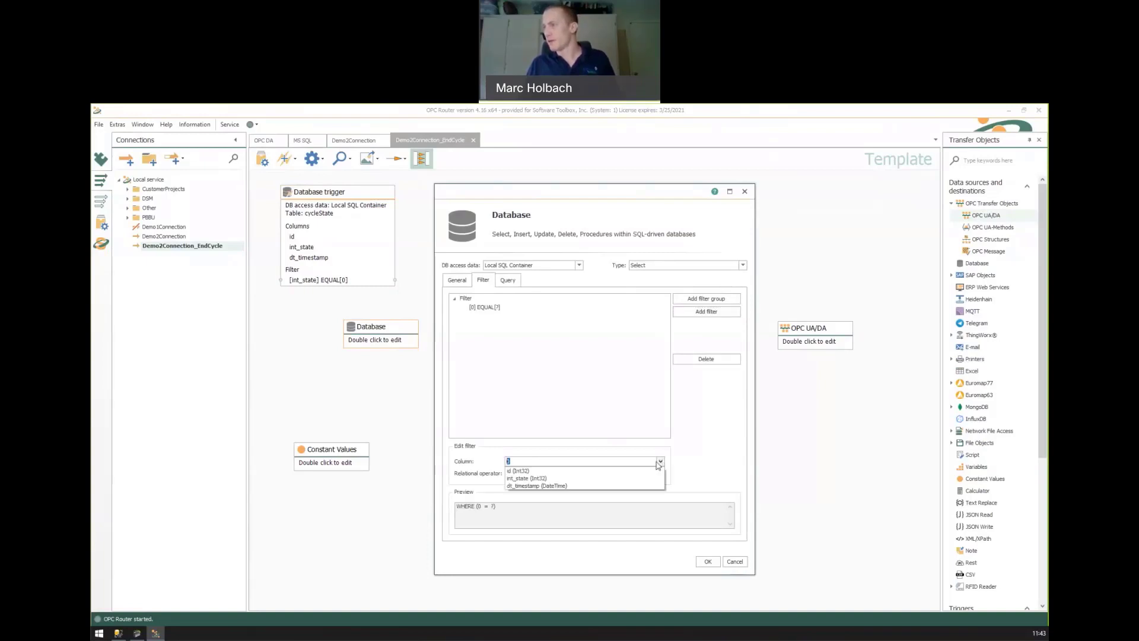
click(544, 478)
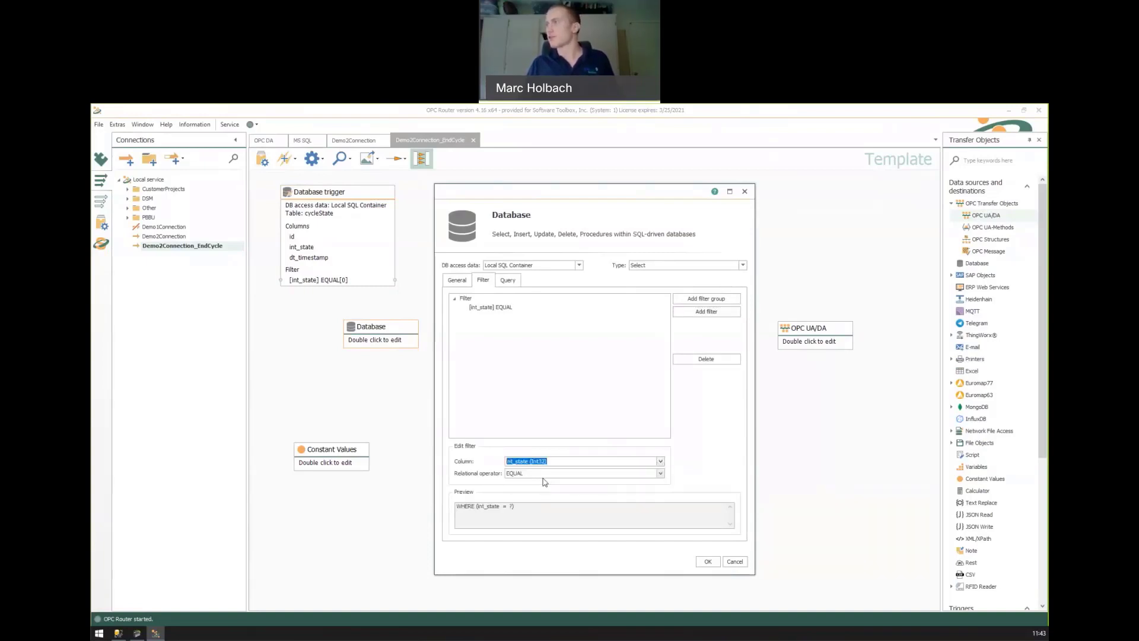
Sort the query by id descending and limit it to one record.
click(509, 281)
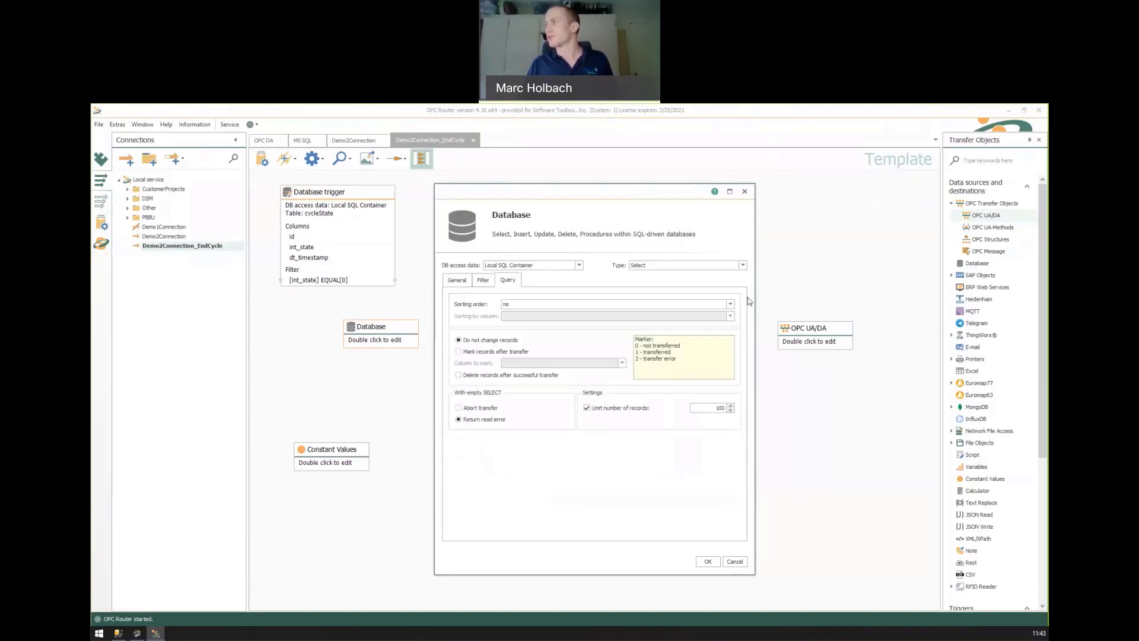
click(617, 305)
click(533, 331)
click(719, 408)
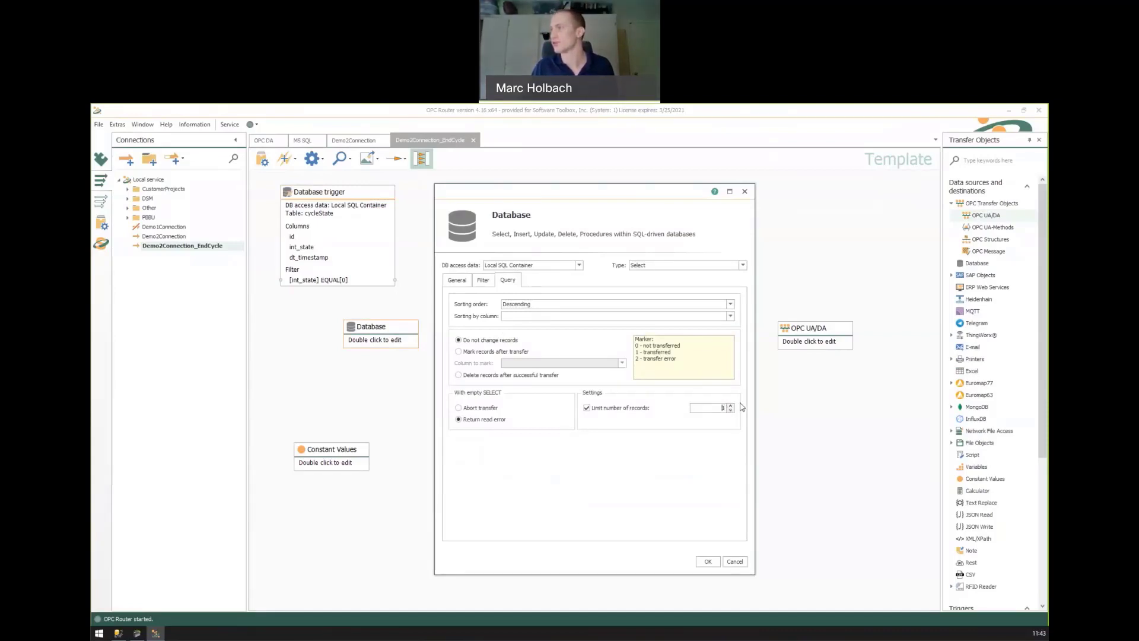
click(731, 316)
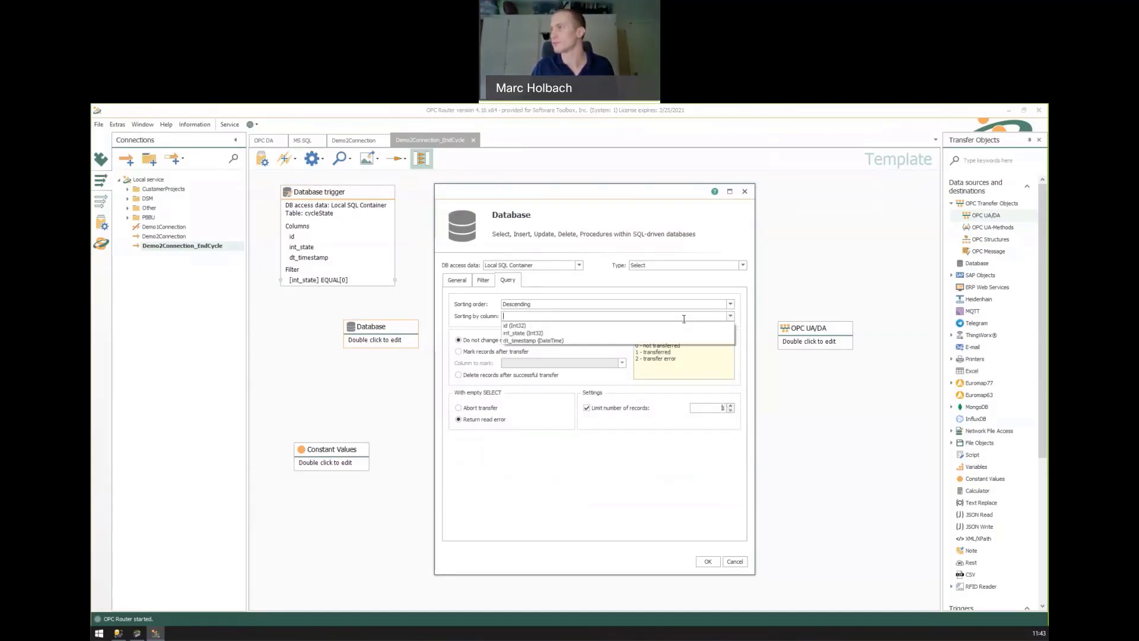
click(562, 326)
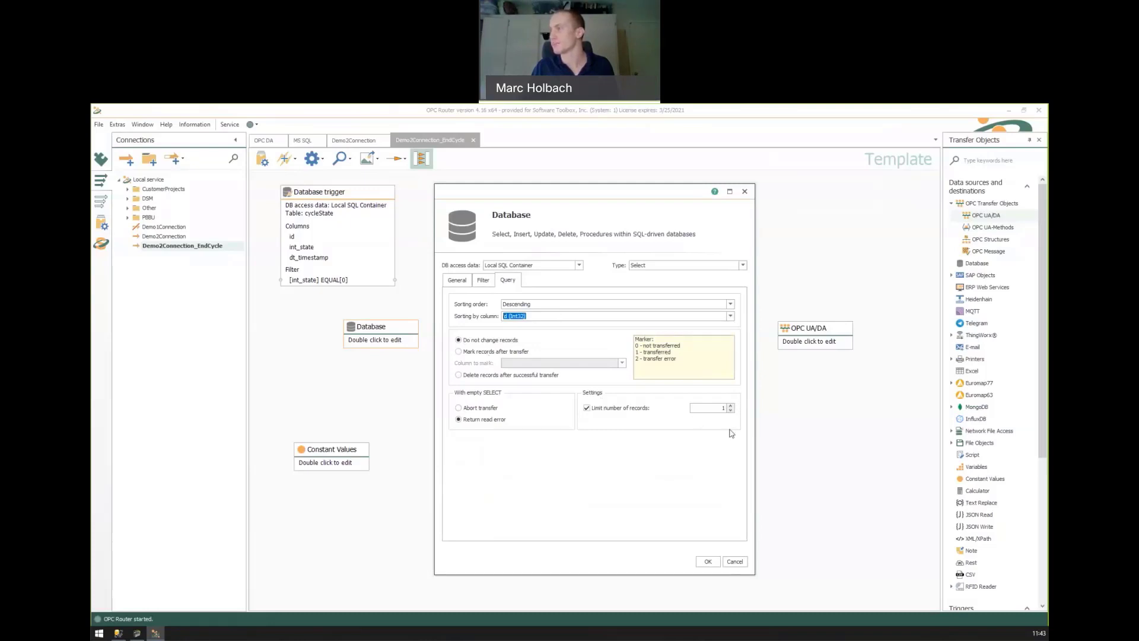
Set the constant to 0 and link its output to the Database block's int_state filter input.
click(706, 562)
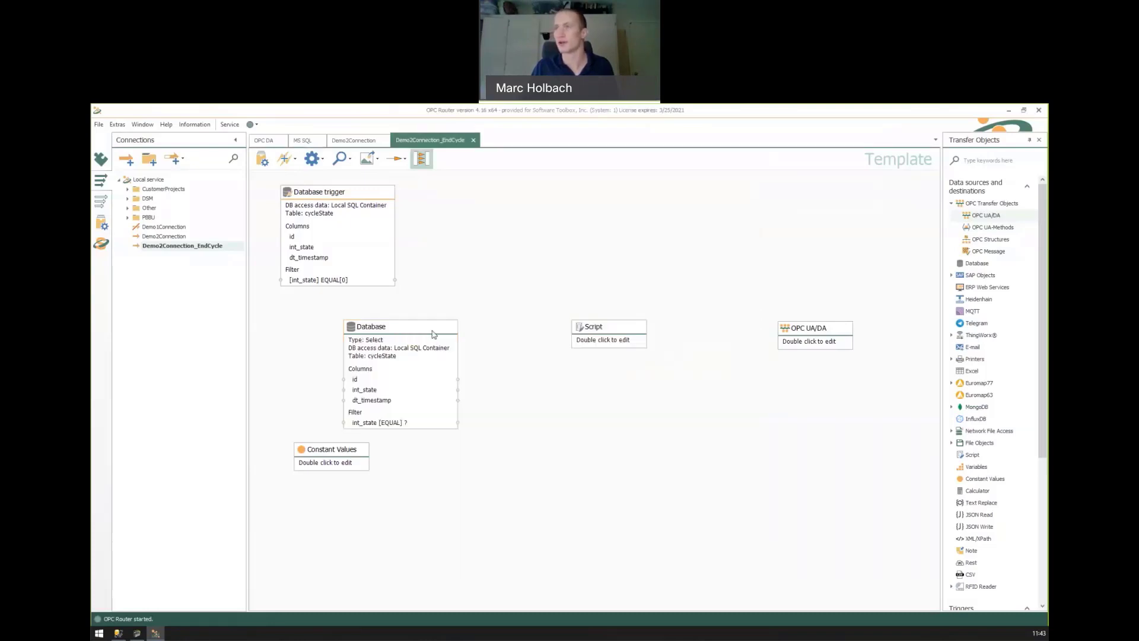
mouse_move(437, 338)
mouse_down()
mouse_move(409, 324)
mouse_move(441, 328)
mouse_up()
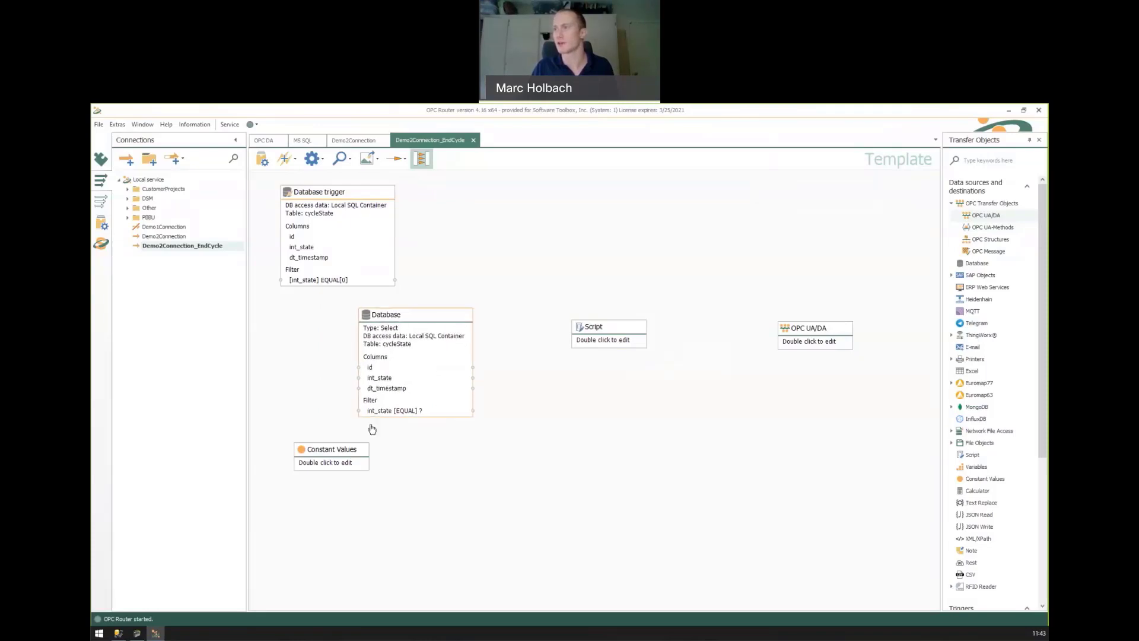
double_click(351, 466)
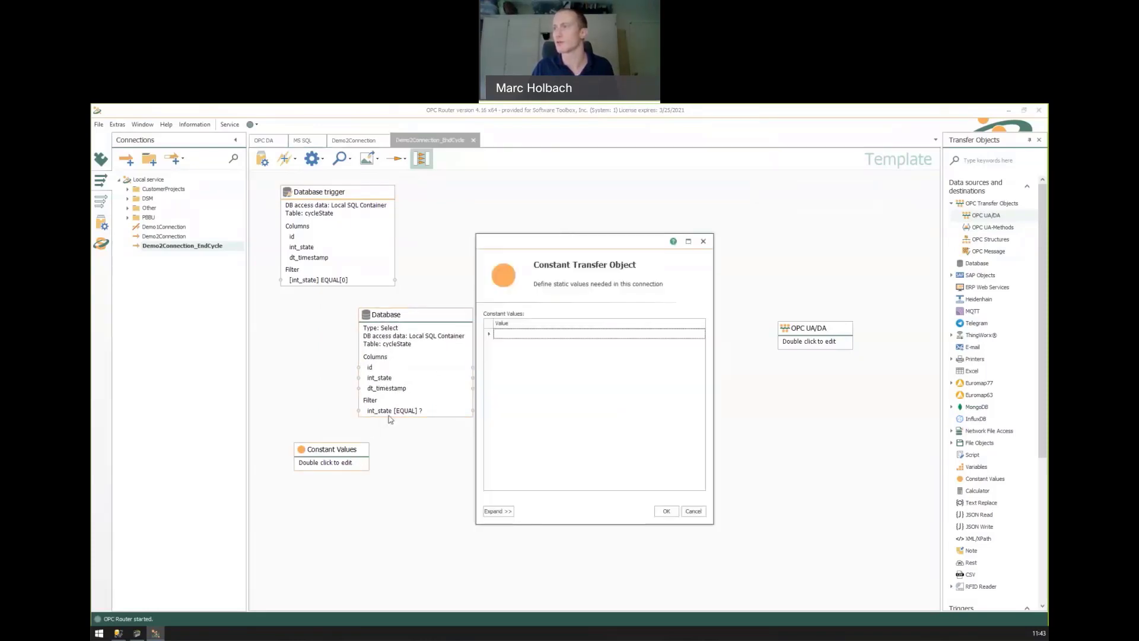
click(519, 334)
text(0)
click(664, 512)
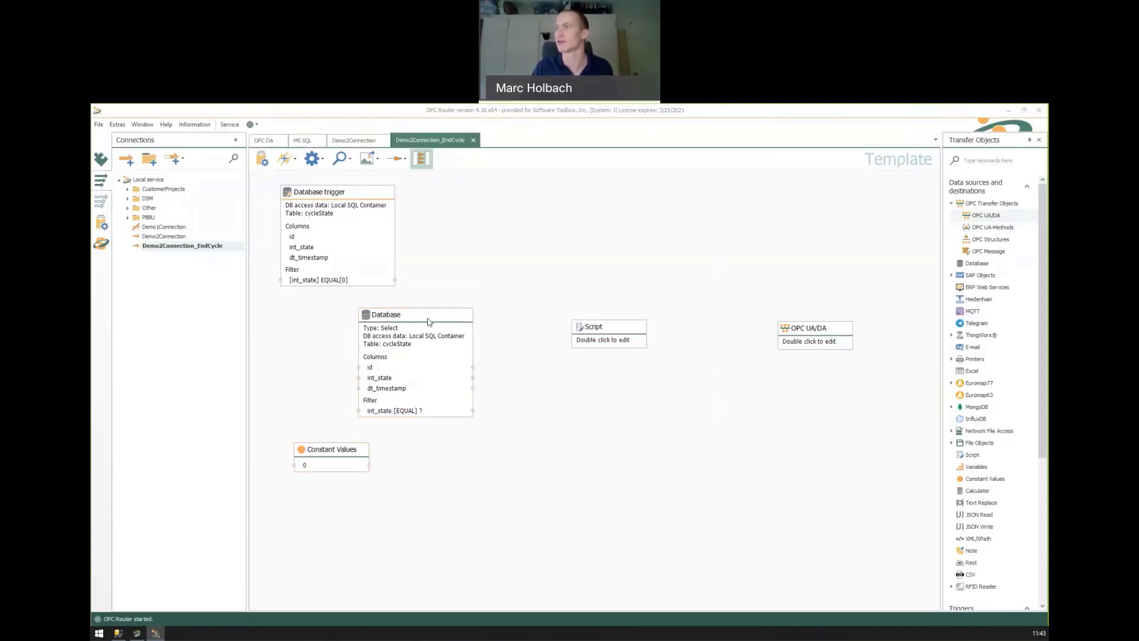
drag(428, 322, 465, 320)
drag(335, 456, 416, 414)
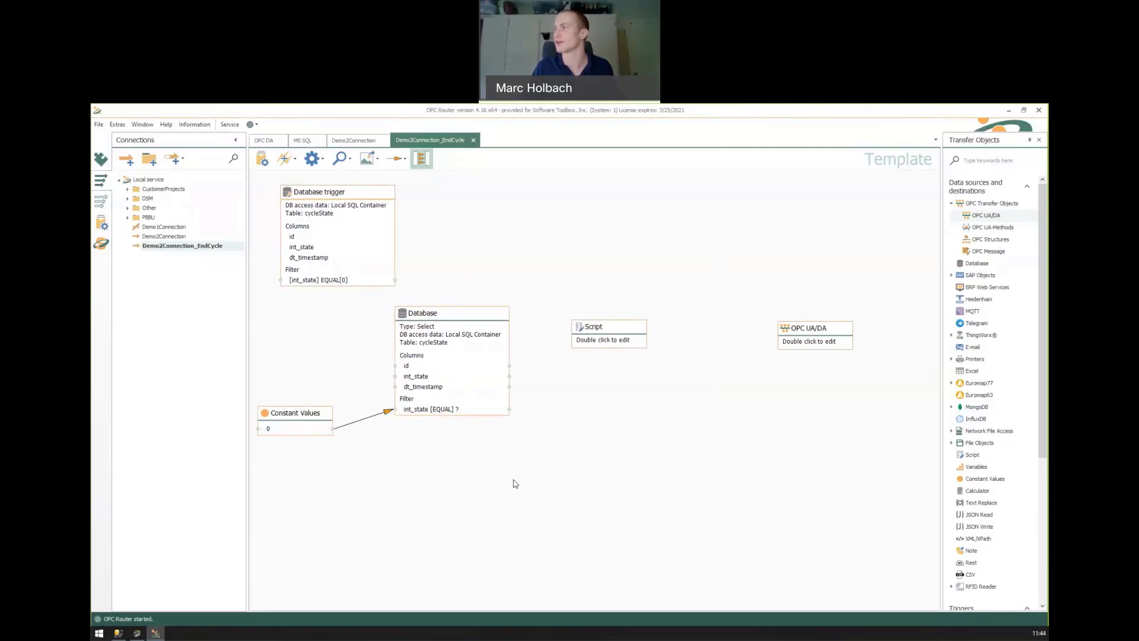
Bind OPC UA/DA to TOP Server item SimulatedChannel.SimulatedDevice.SimTag6 and shift the Script and Database blocks.
double_click(816, 332)
click(683, 313)
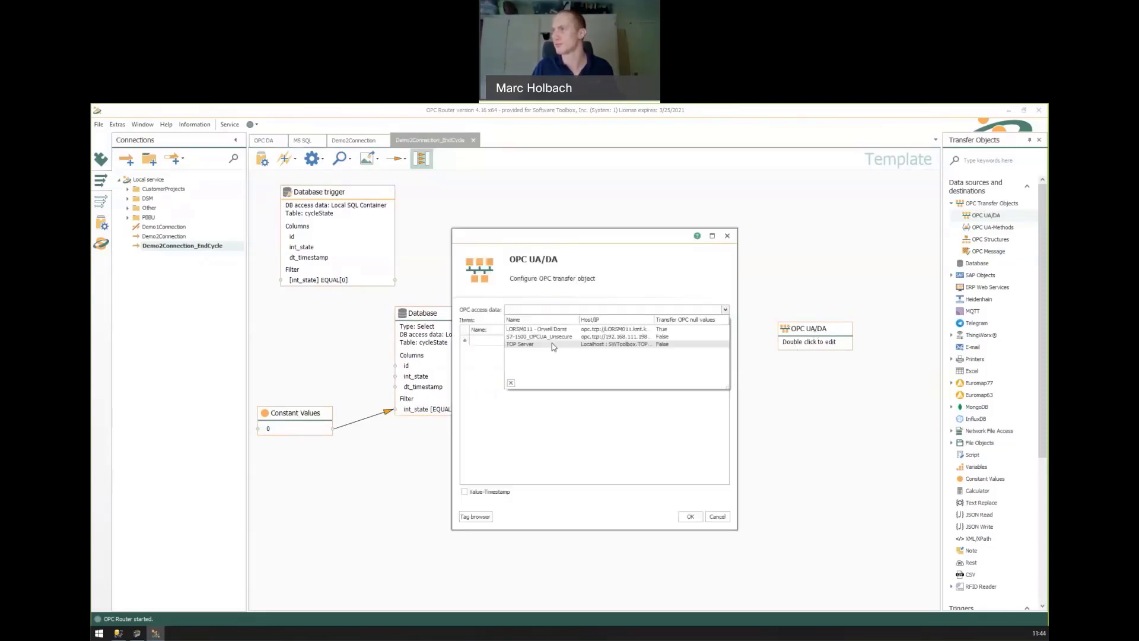
click(604, 330)
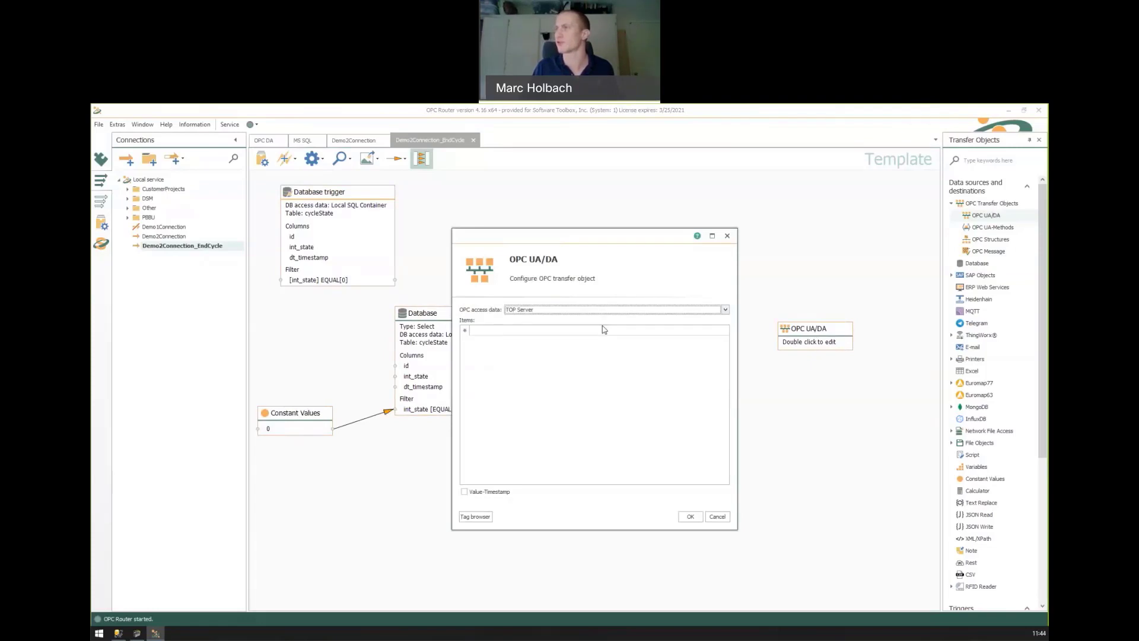
click(475, 516)
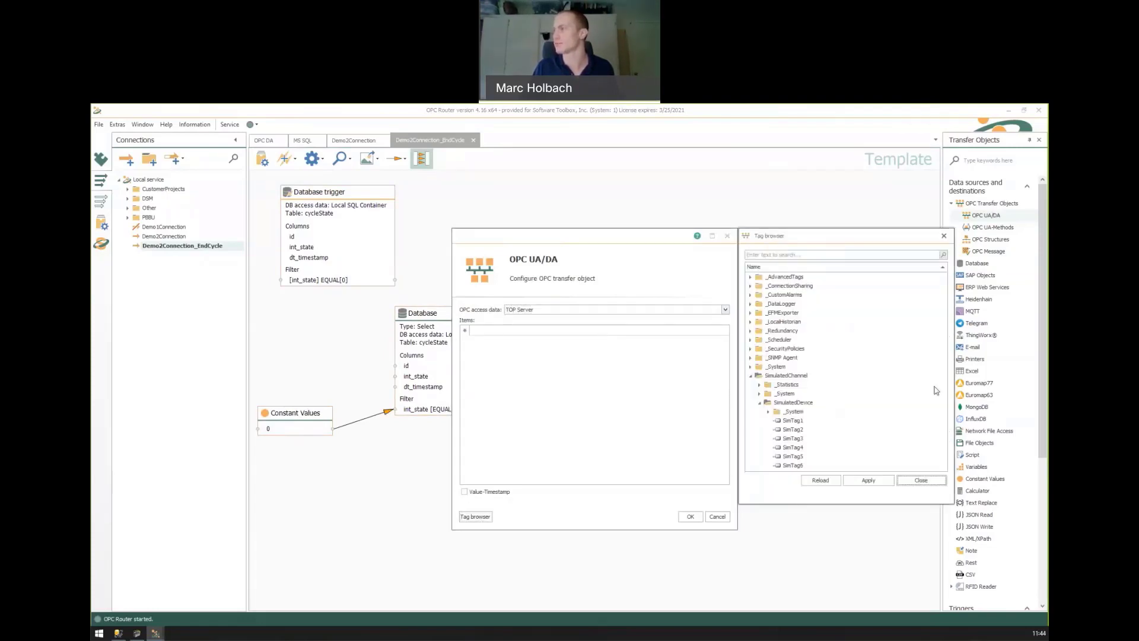
click(794, 466)
click(867, 480)
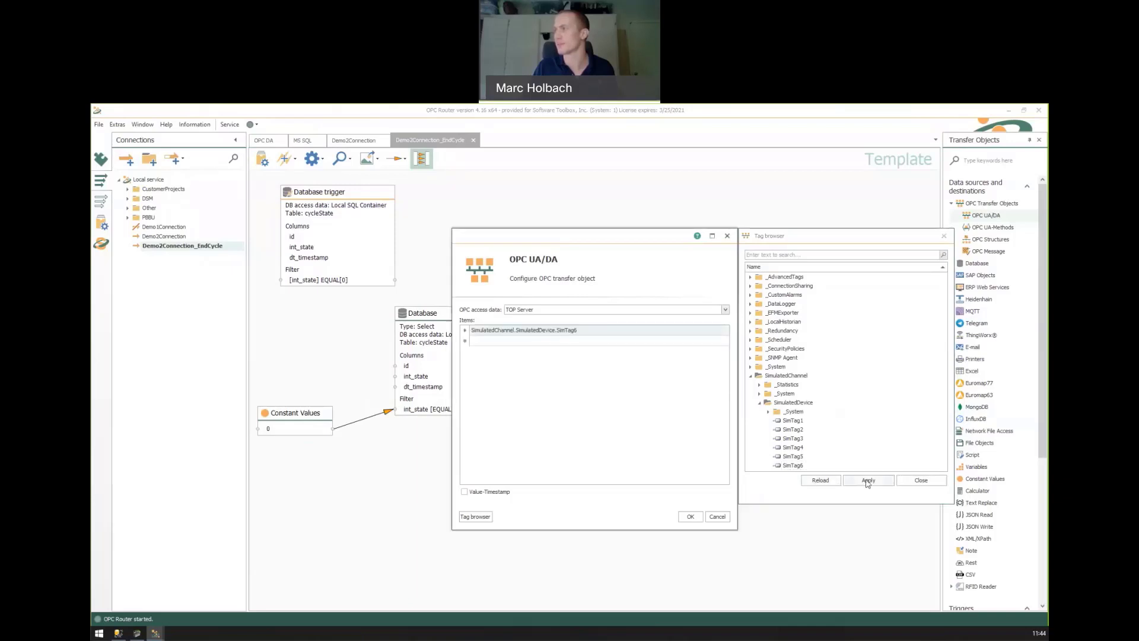
click(690, 516)
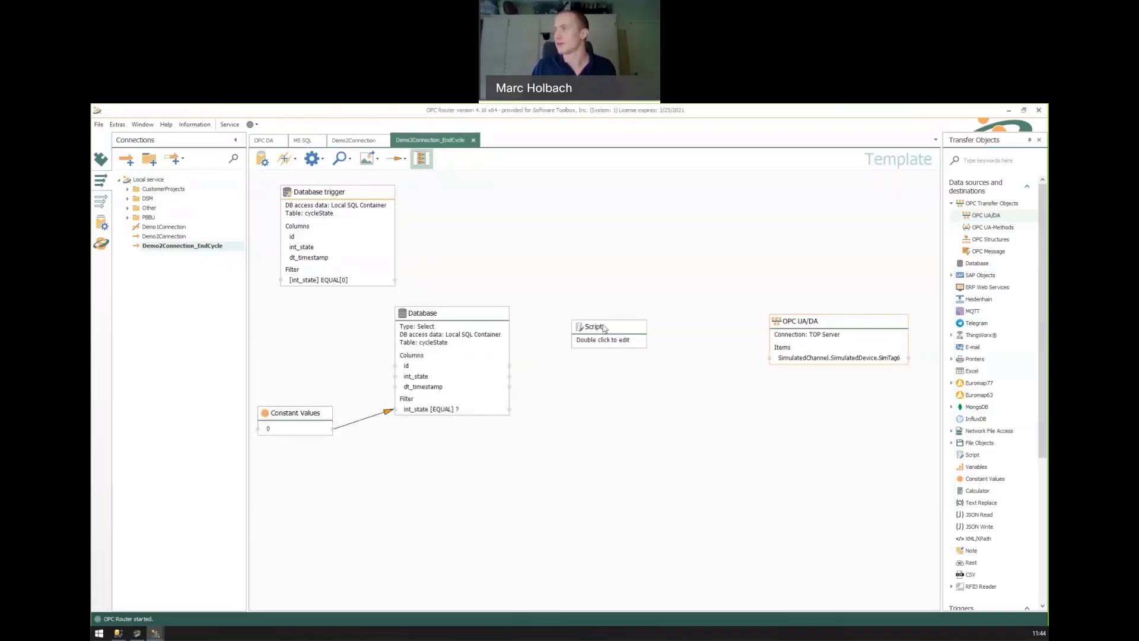
drag(605, 327, 629, 323)
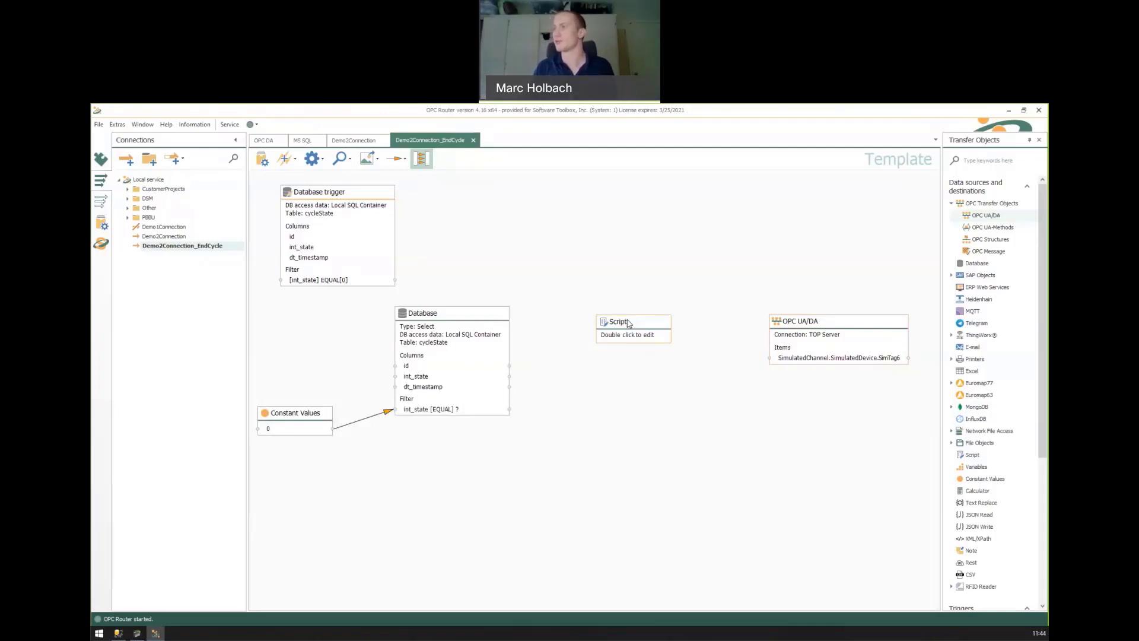
drag(489, 334, 494, 367)
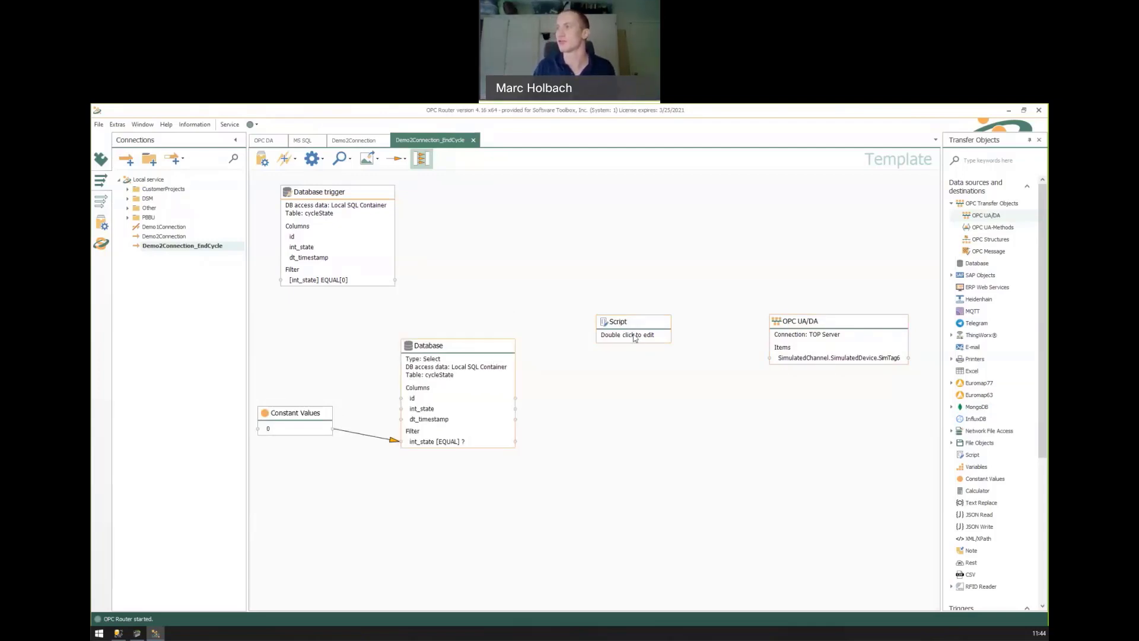
Create a new script called CalculateCycleDuration from the Script block's configuration.
double_click(634, 336)
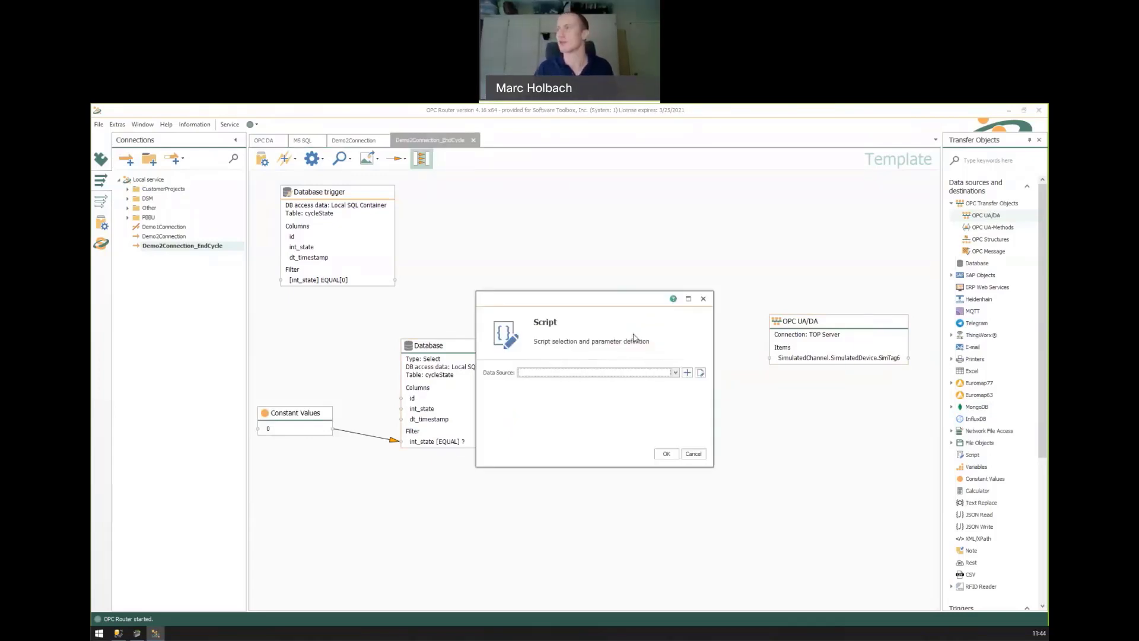
click(687, 373)
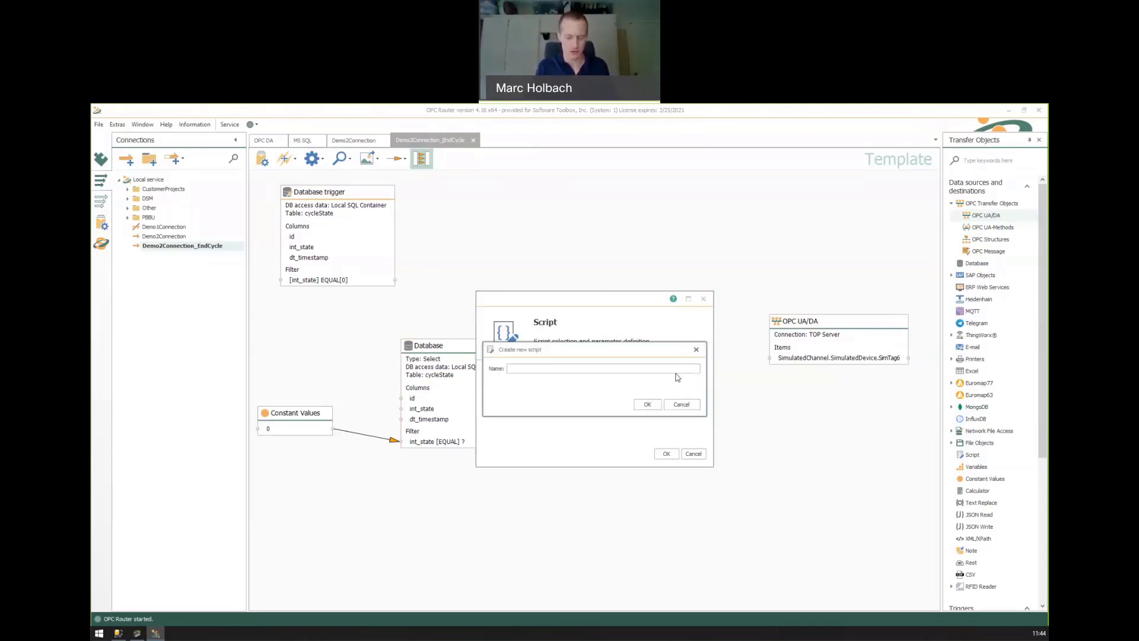
text(CalculateCycleDuration)
key(Return)
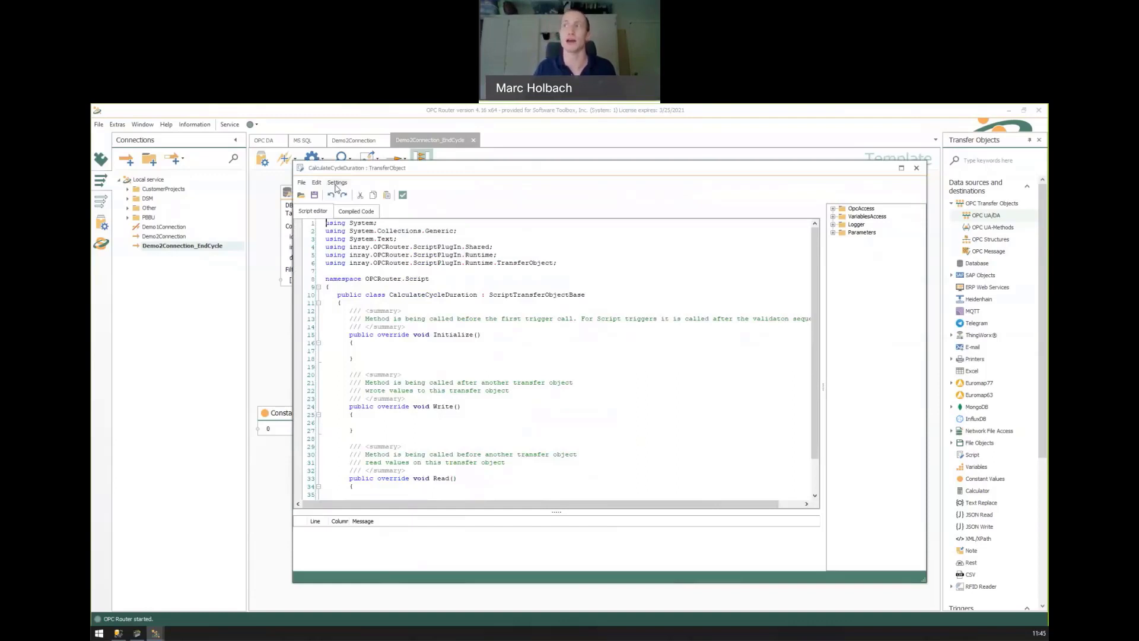
Define script parameters named CycleStart, CycleEnd and Duration.
click(337, 184)
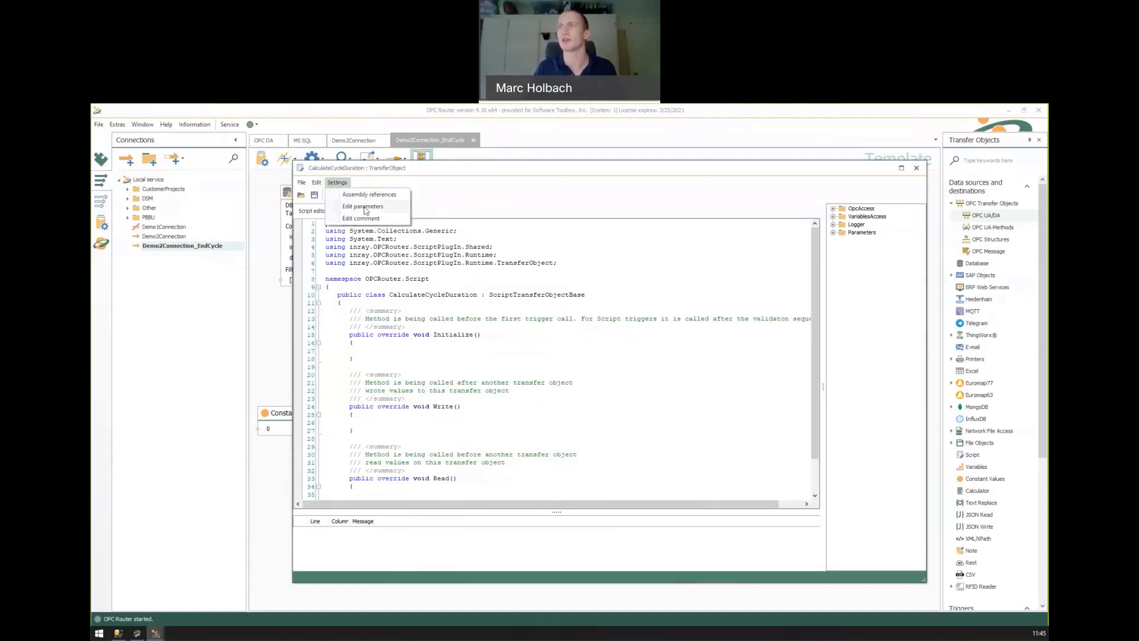
click(364, 207)
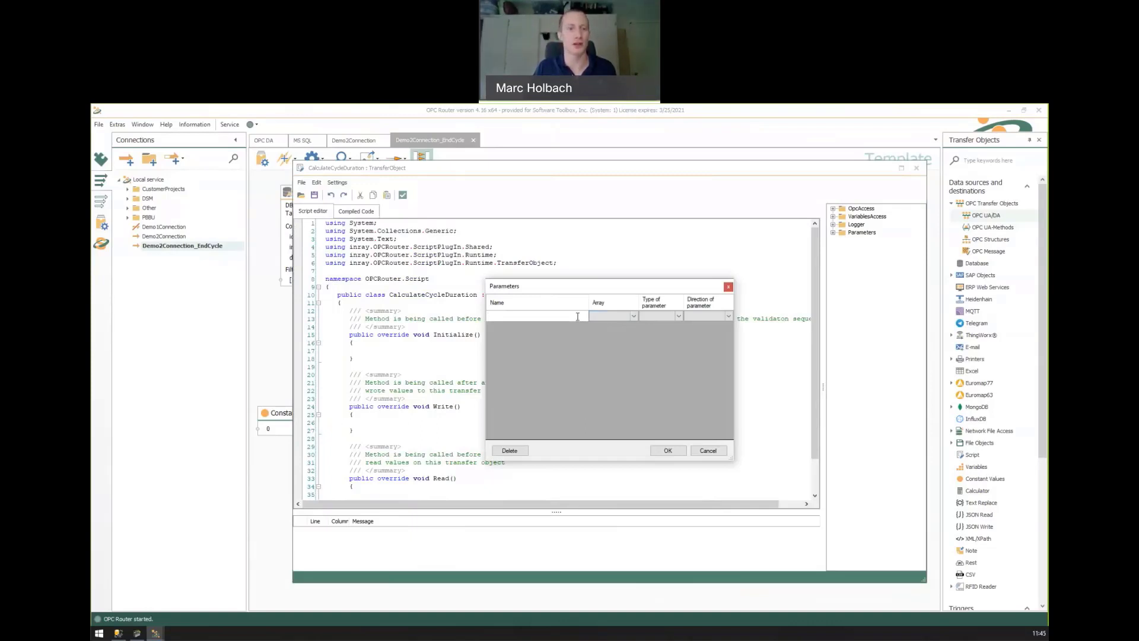
click(577, 317)
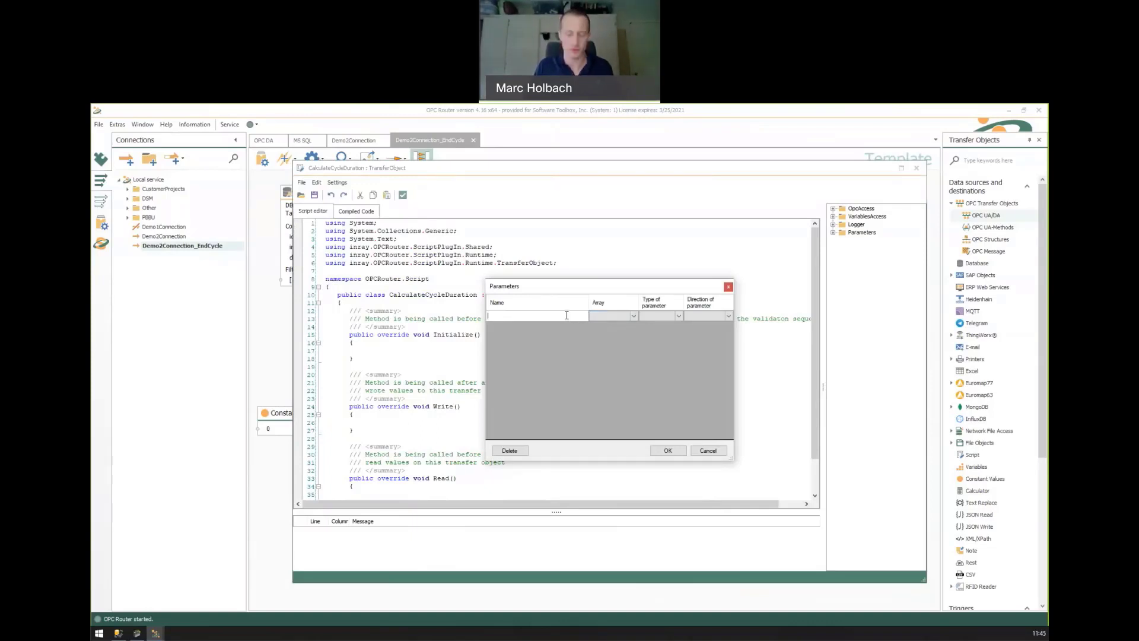
text(CycleStart)
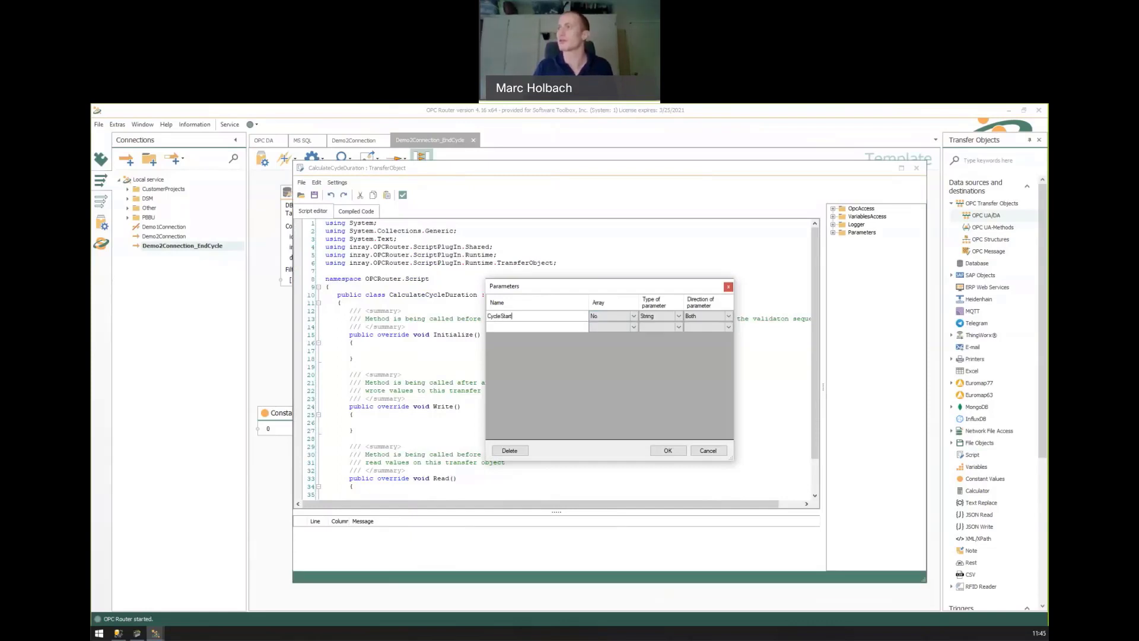
click(522, 327)
text(CycleEnd)
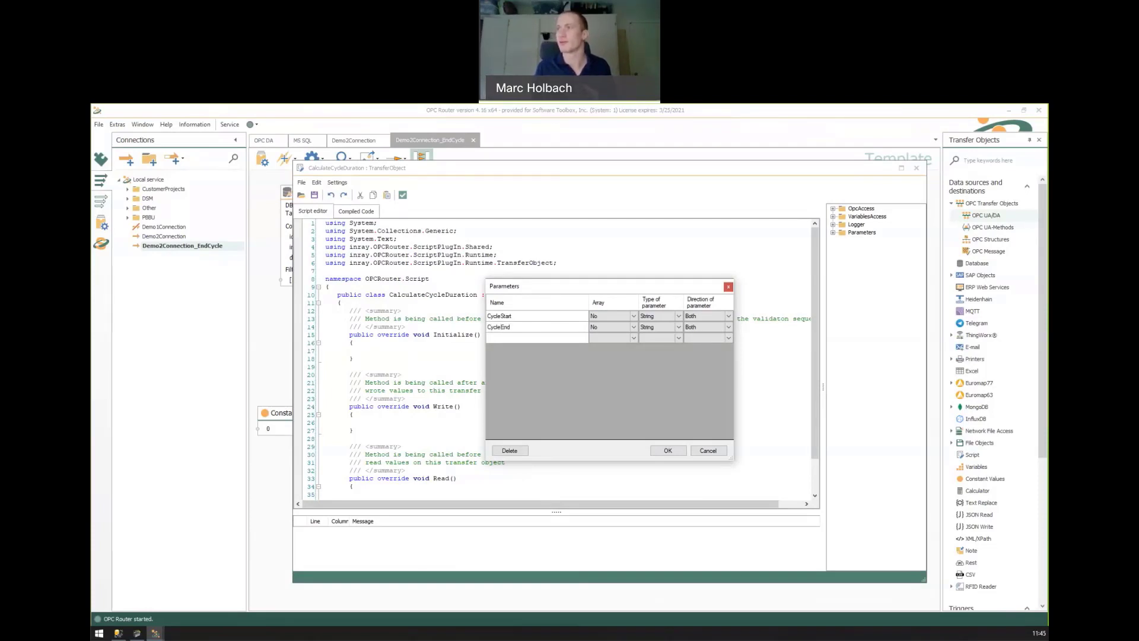
click(525, 338)
text(Dur)
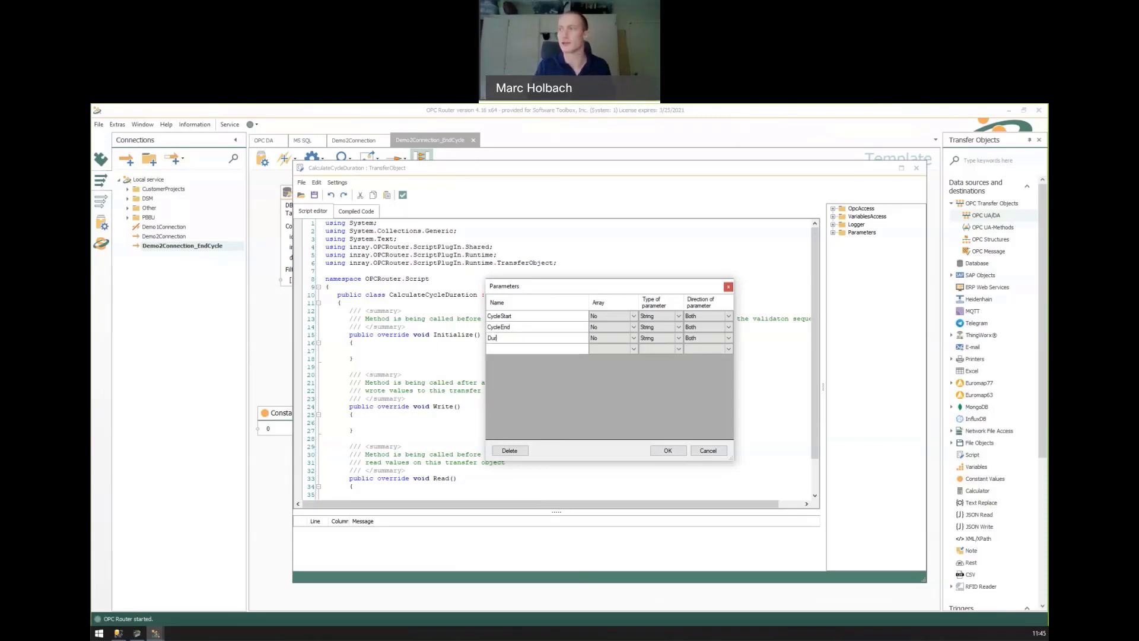
text(ation)
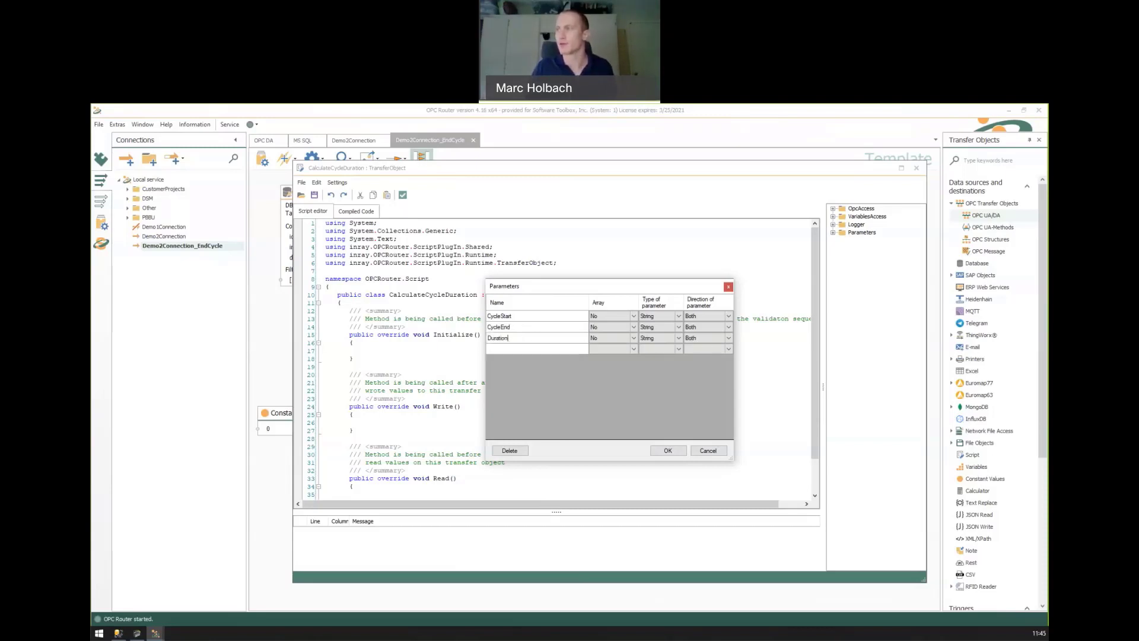
Set CycleStart and CycleEnd direction to Input and Duration to Output.
click(726, 317)
click(728, 317)
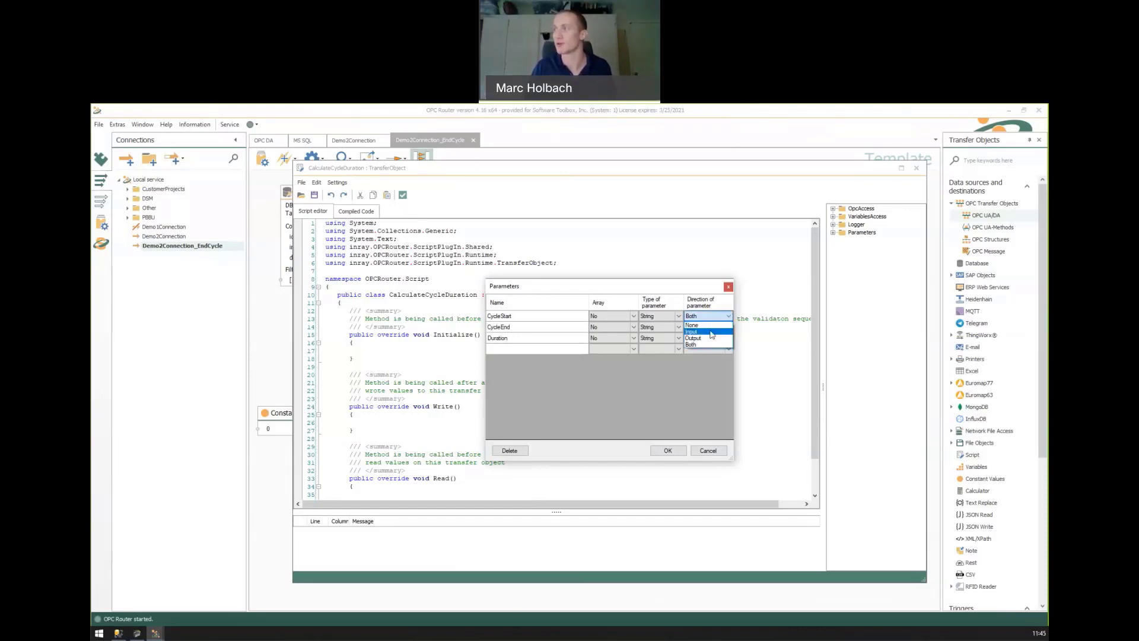
click(711, 334)
click(728, 327)
click(698, 342)
click(698, 344)
click(705, 350)
click(706, 338)
click(711, 361)
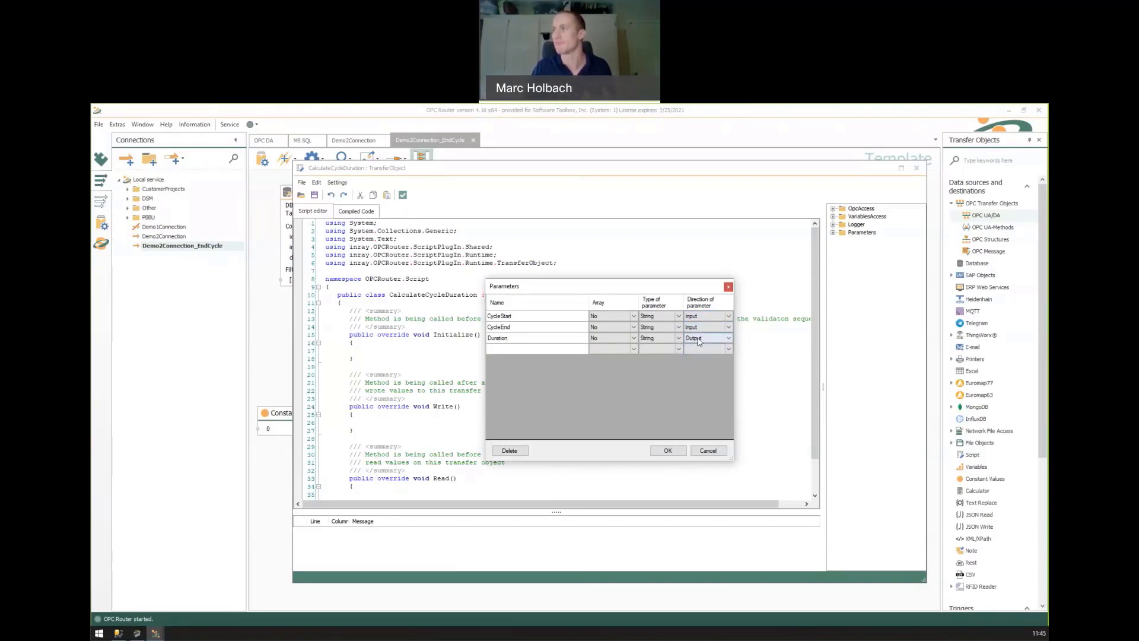
click(693, 316)
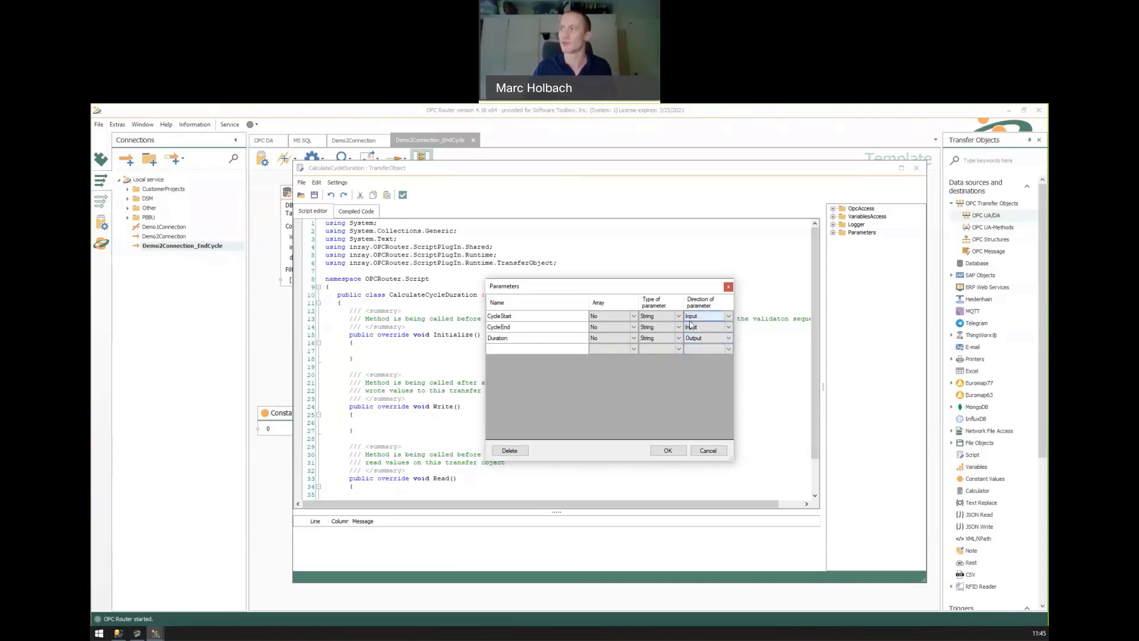
click(729, 317)
click(692, 331)
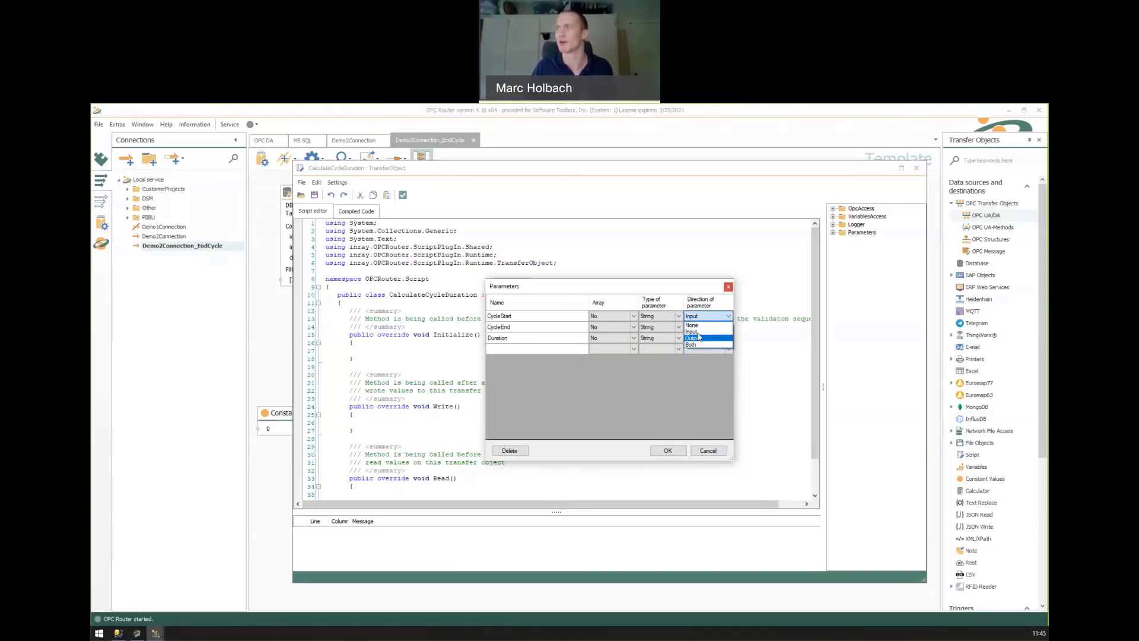
Make CycleStart and CycleEnd DateTime and Duration Int32.
click(678, 319)
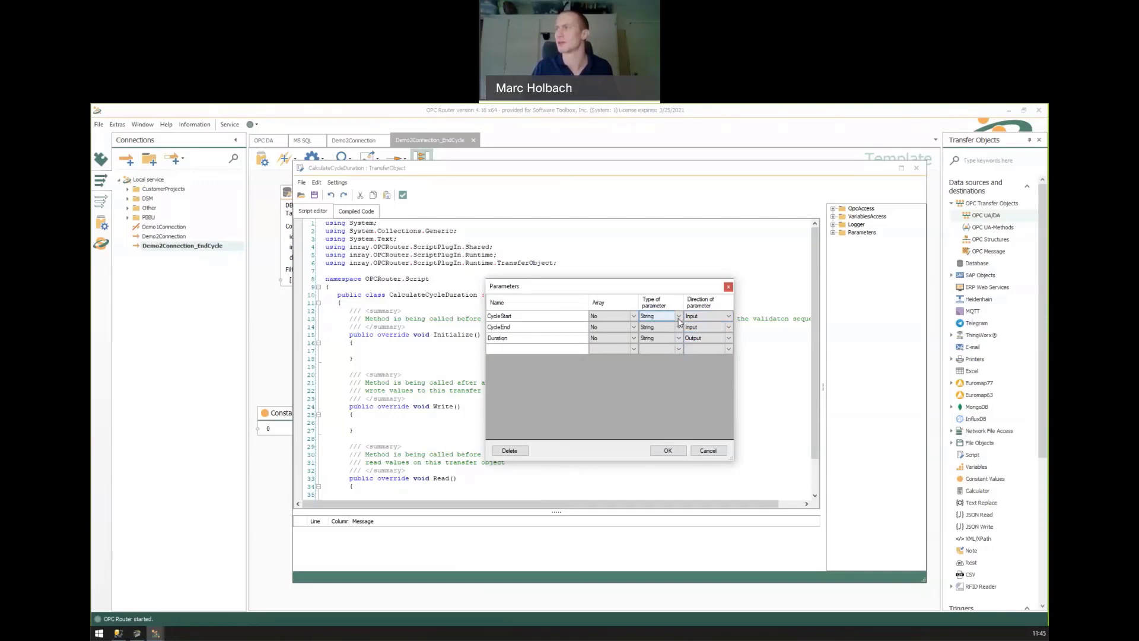
click(679, 318)
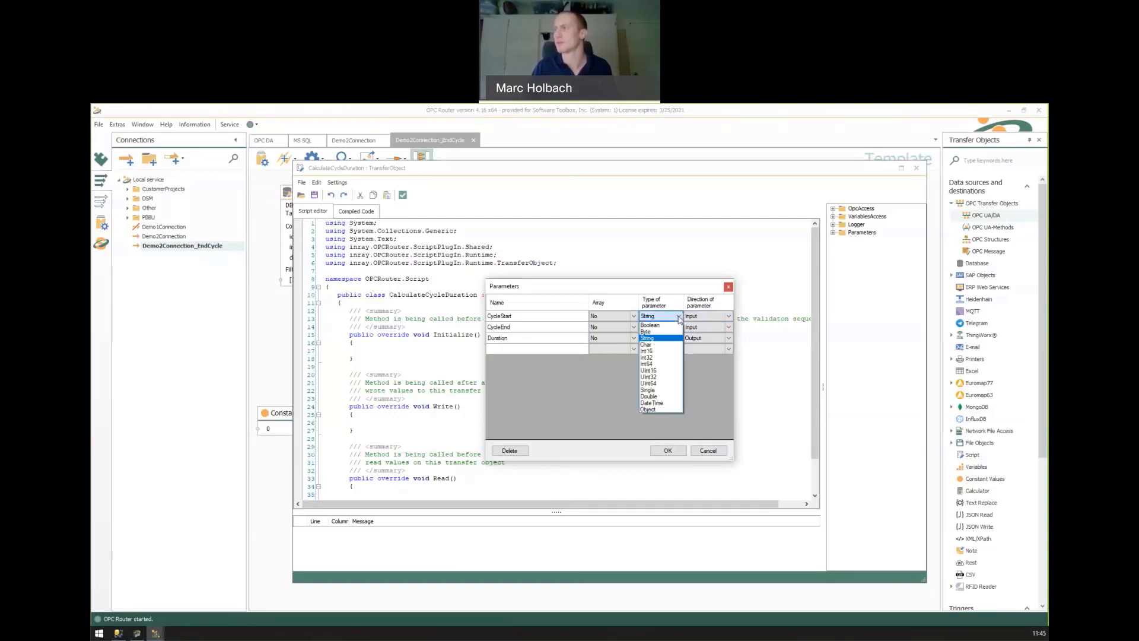
click(652, 403)
click(680, 329)
click(679, 326)
click(655, 415)
click(680, 339)
click(680, 339)
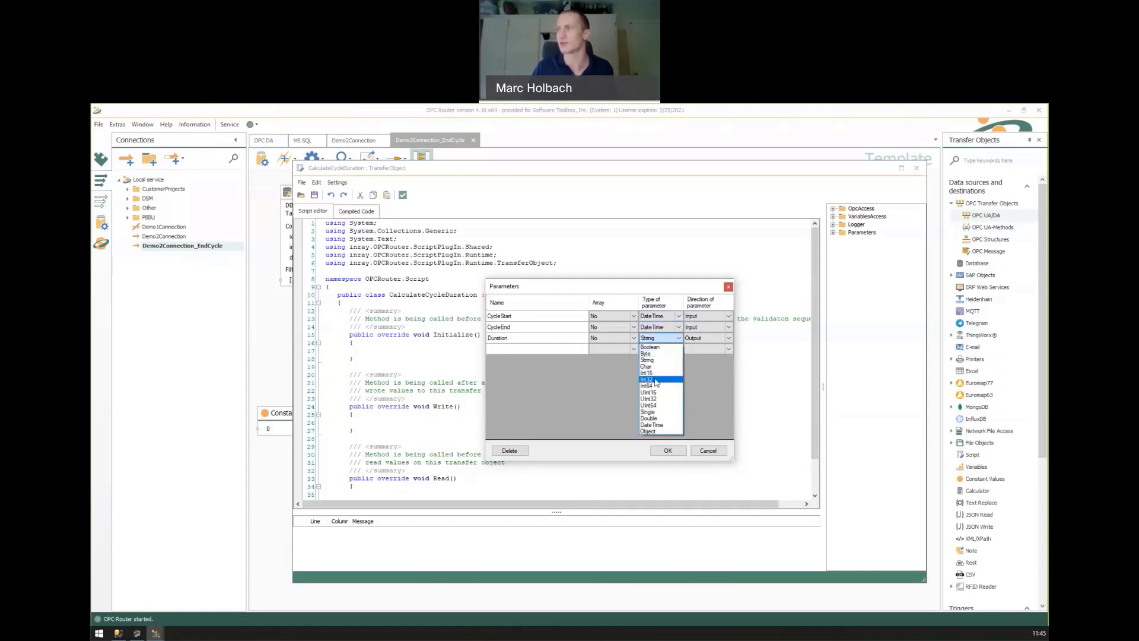
click(655, 381)
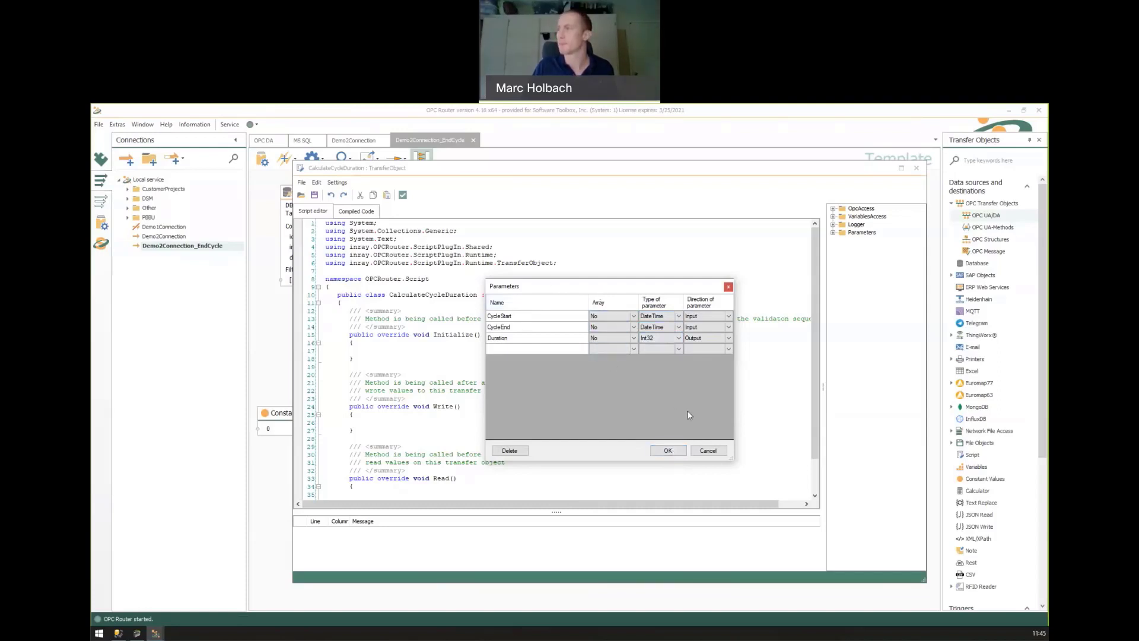
Apply the parameter definitions and expand the script's input and output parameter list.
click(669, 450)
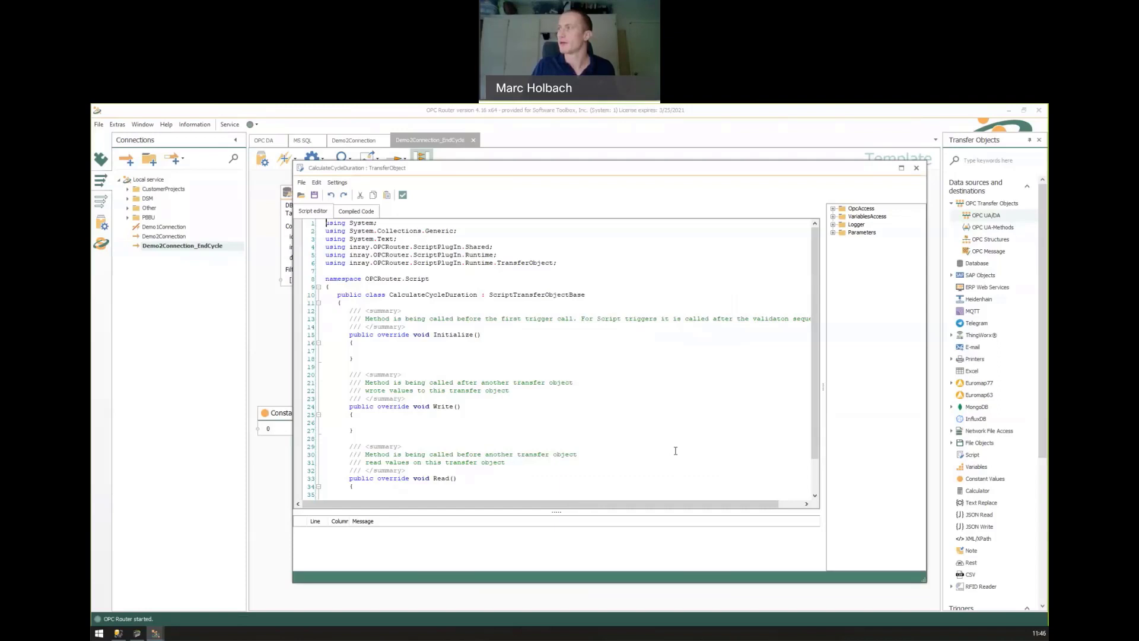
click(833, 233)
click(843, 240)
click(842, 265)
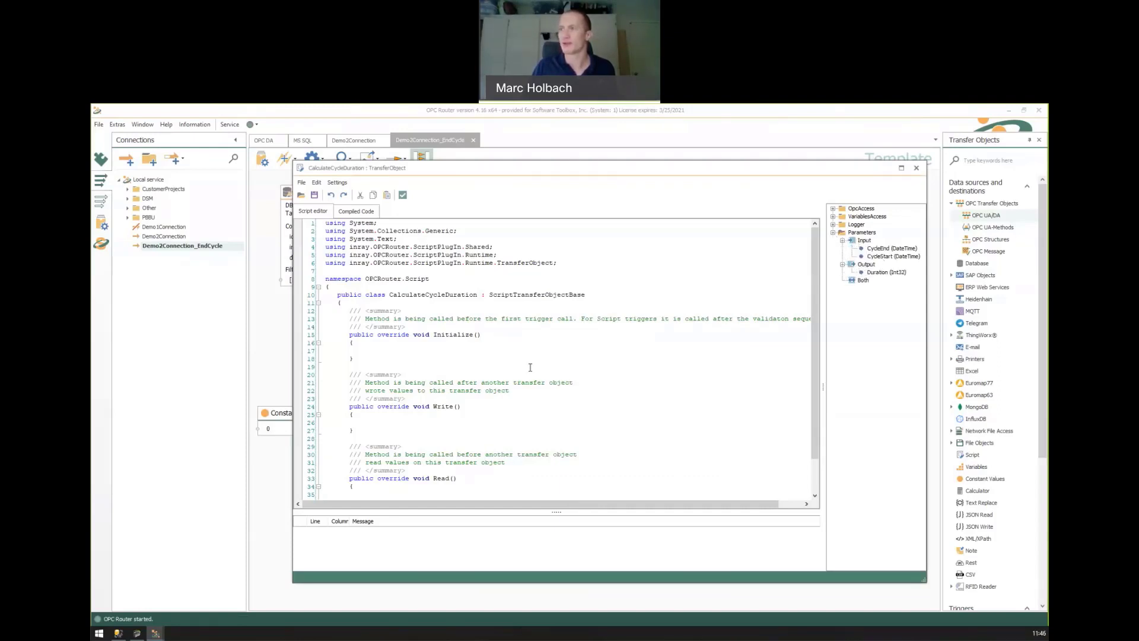
Put Duration = (int)CycleEnd.Subtract(CycleStart).TotalSeconds in Write, then compile and save.
click(480, 422)
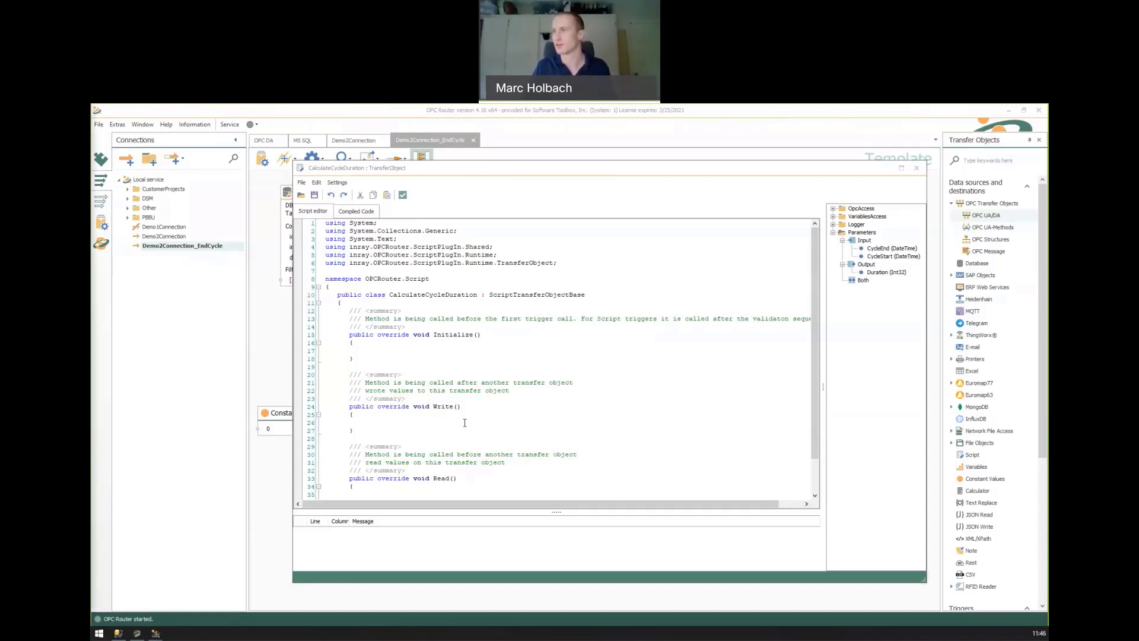
text(Duration = (int)CycleEnd.Subtract(CycleStart).TotalSeconds;)
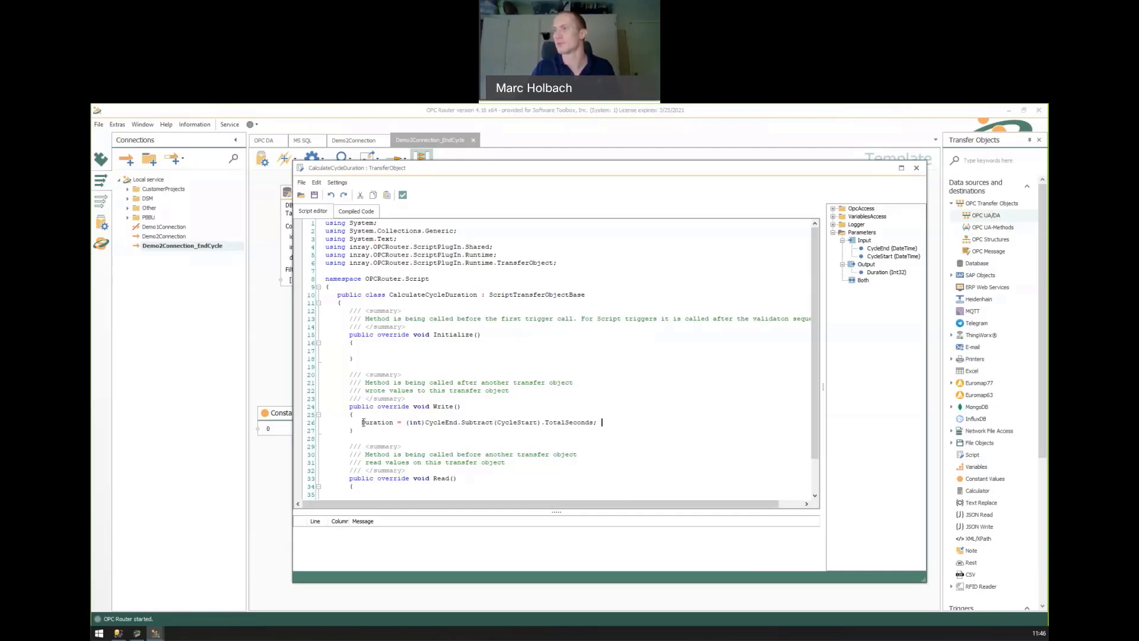
drag(363, 422, 394, 425)
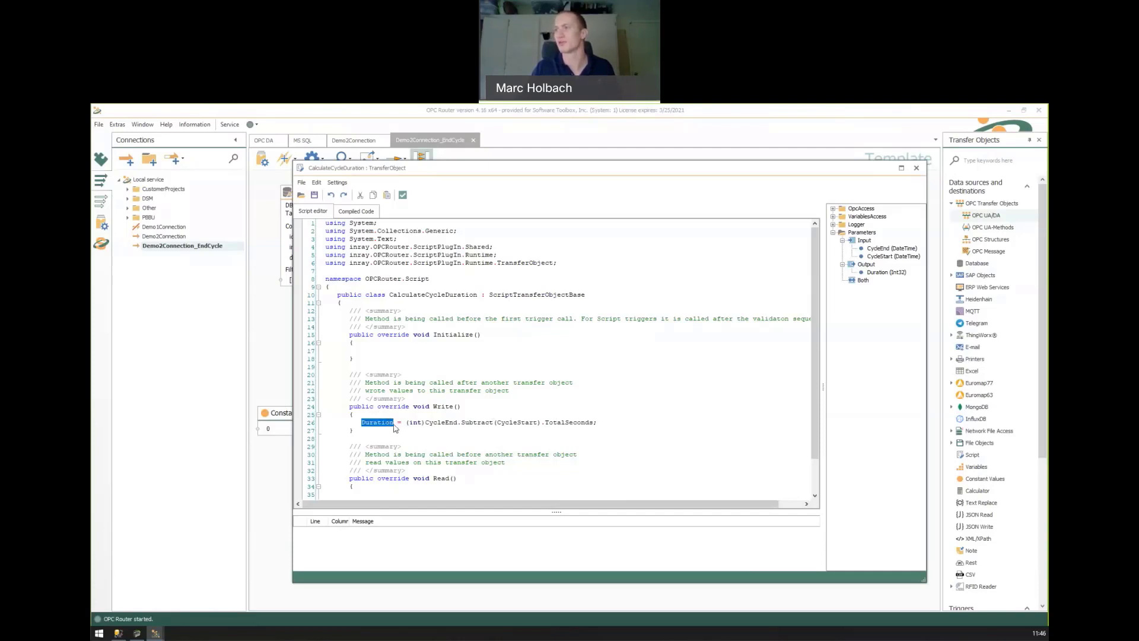
drag(426, 422, 595, 423)
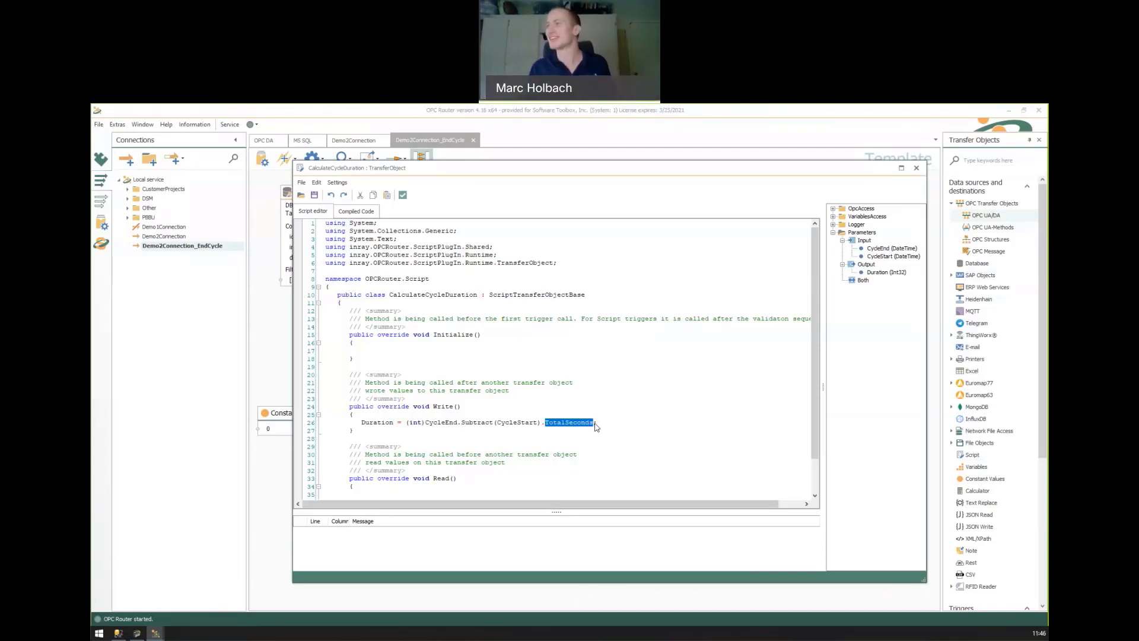
click(402, 195)
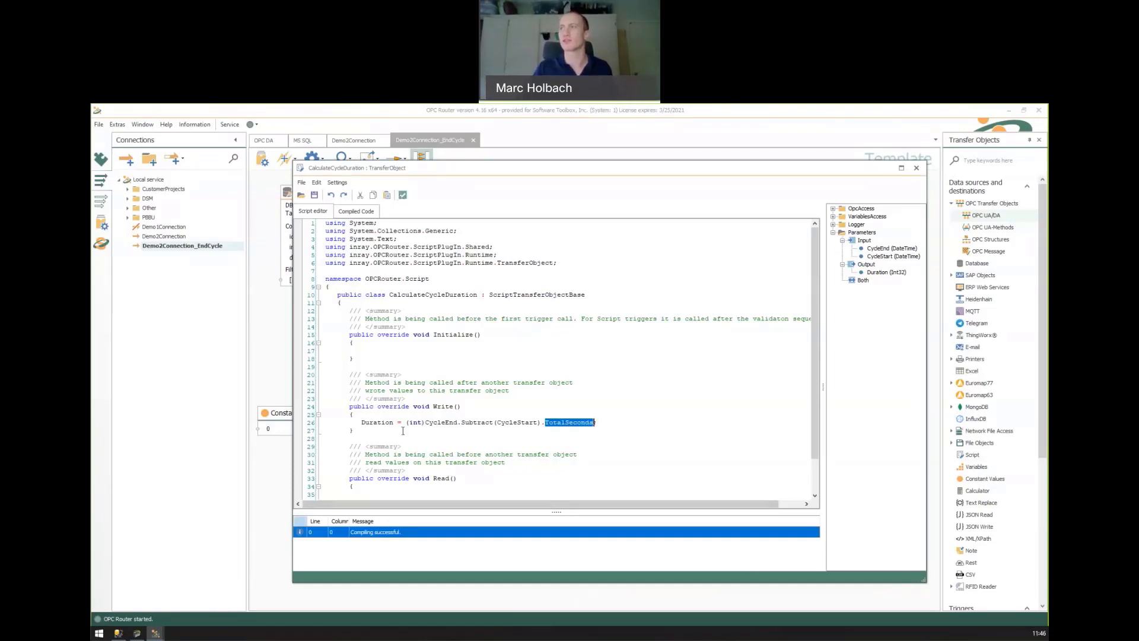
click(315, 197)
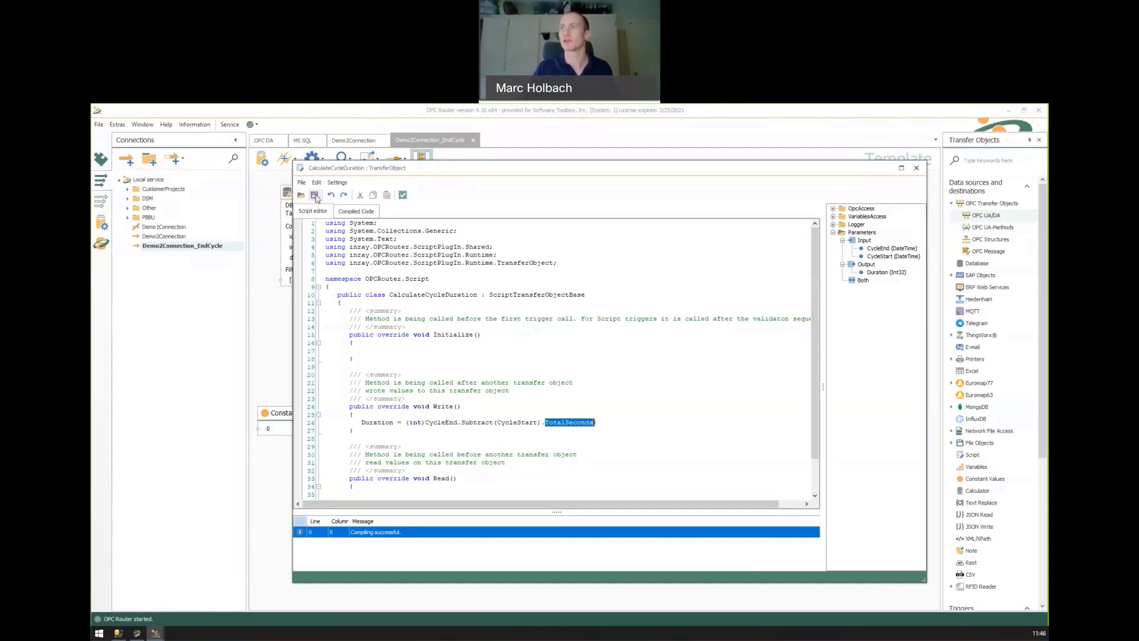
Confirm CalculateCycleDuration as the Script block's script and wire its Duration output to SimTag6.
click(917, 168)
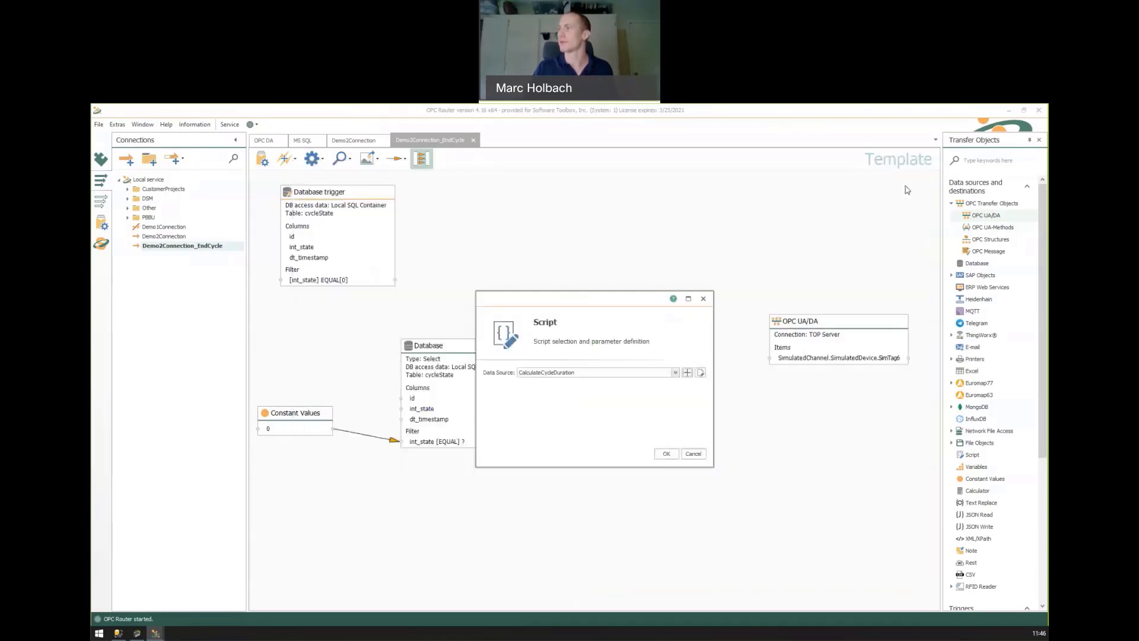
click(666, 455)
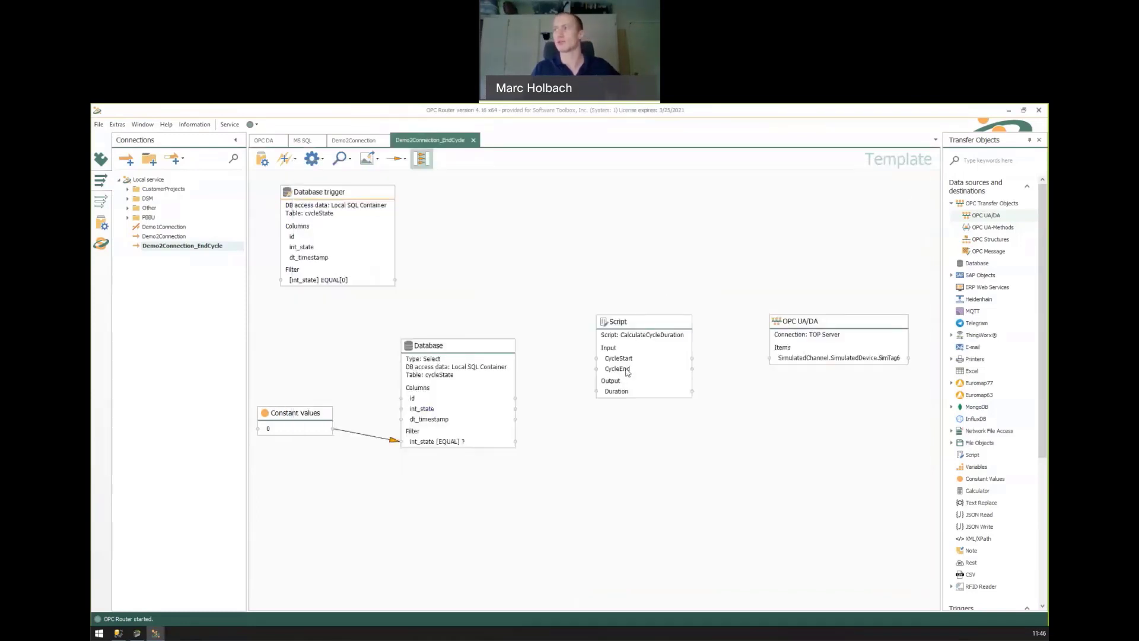
drag(619, 359, 628, 313)
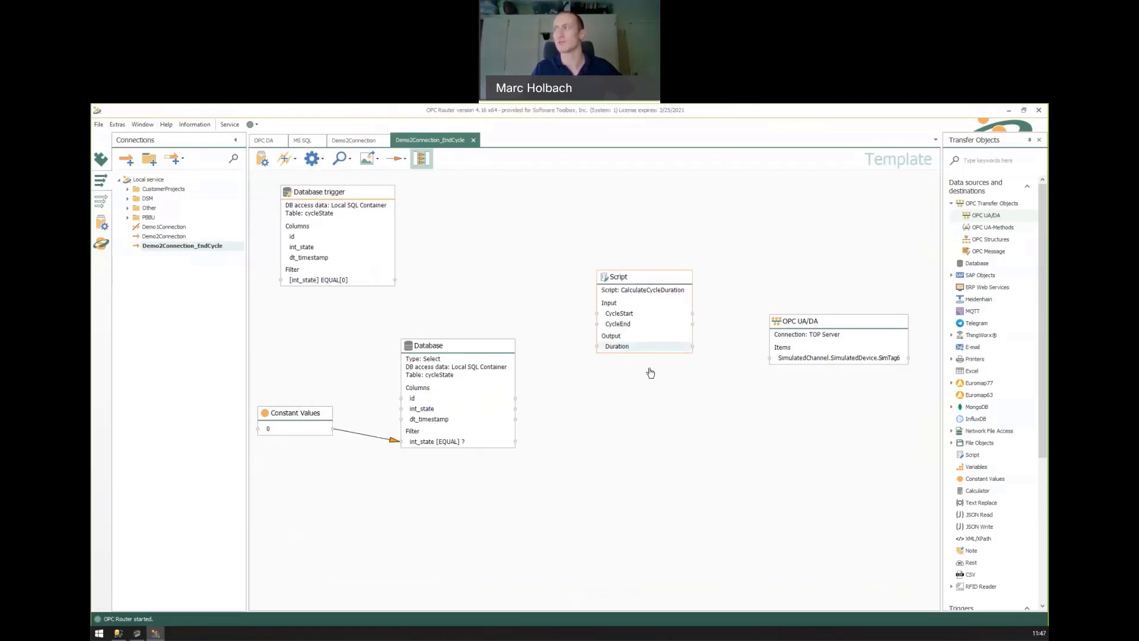
mouse_move(842, 328)
mouse_down()
mouse_move(855, 305)
mouse_move(852, 313)
mouse_up()
drag(660, 347, 814, 347)
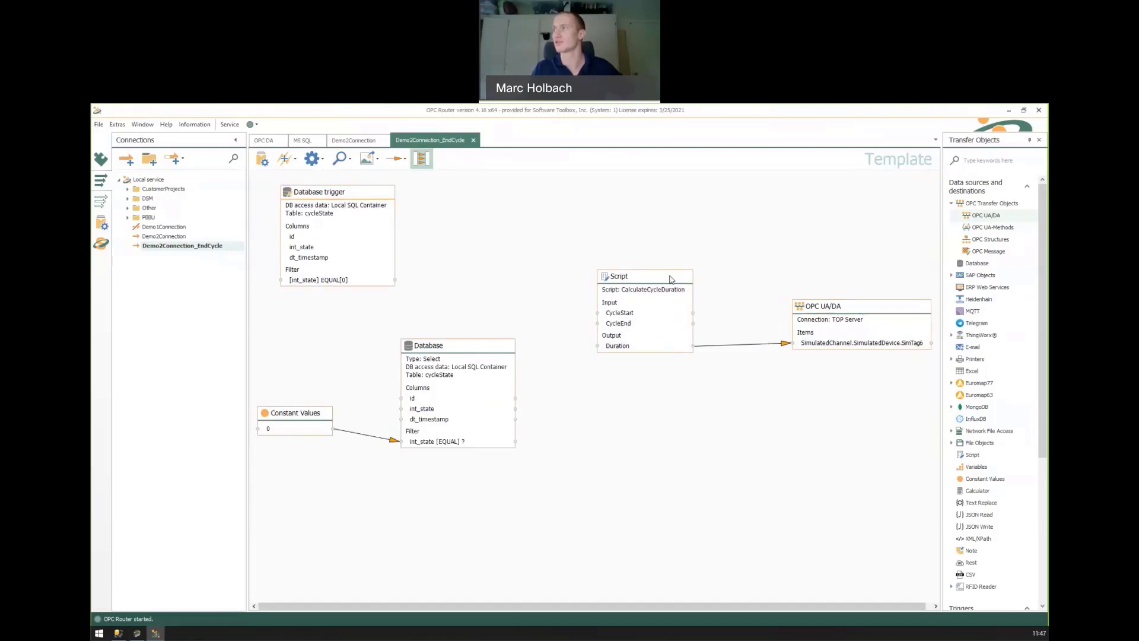
Connect the Database's dt_timestamp column to the Script's CycleEnd input in Demo2Connection_EndCycle.
drag(671, 279, 689, 281)
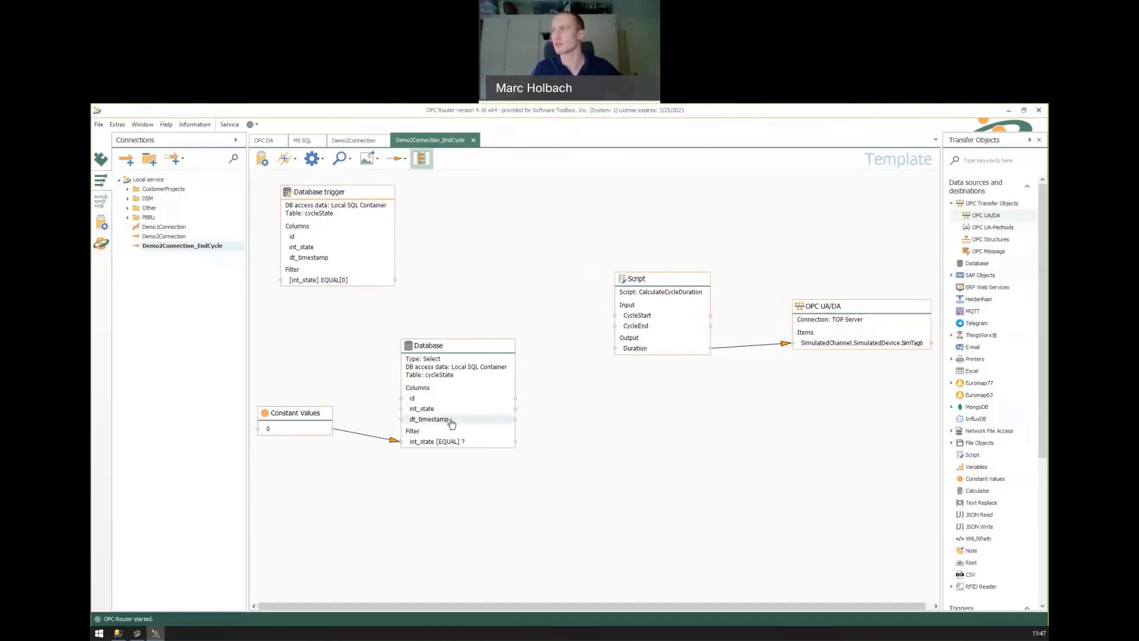
drag(445, 420, 629, 329)
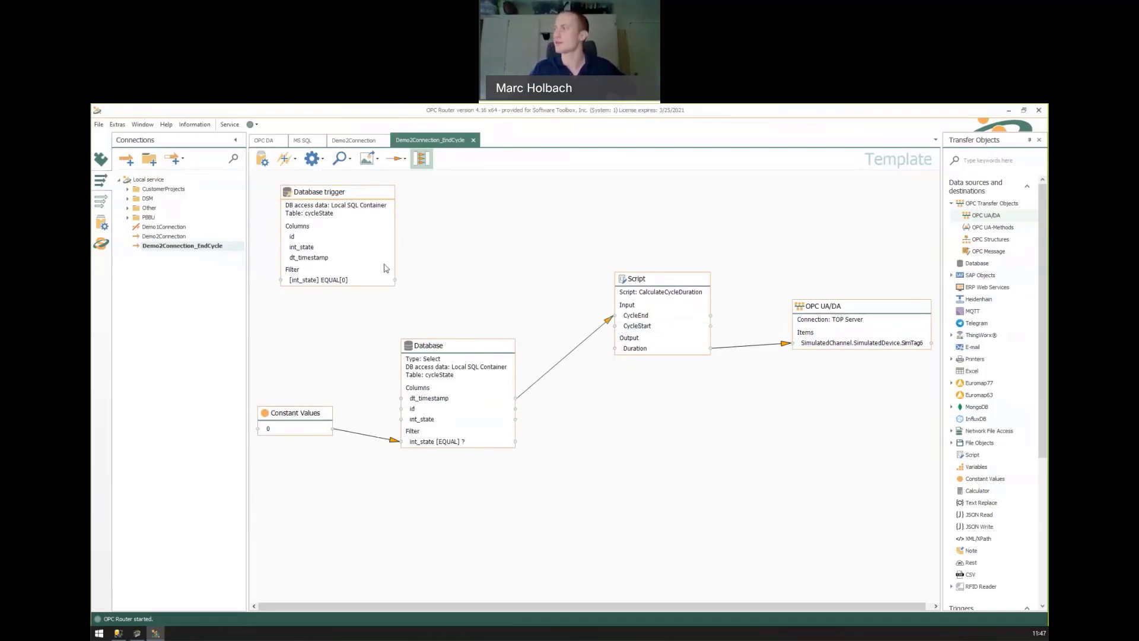
click(169, 237)
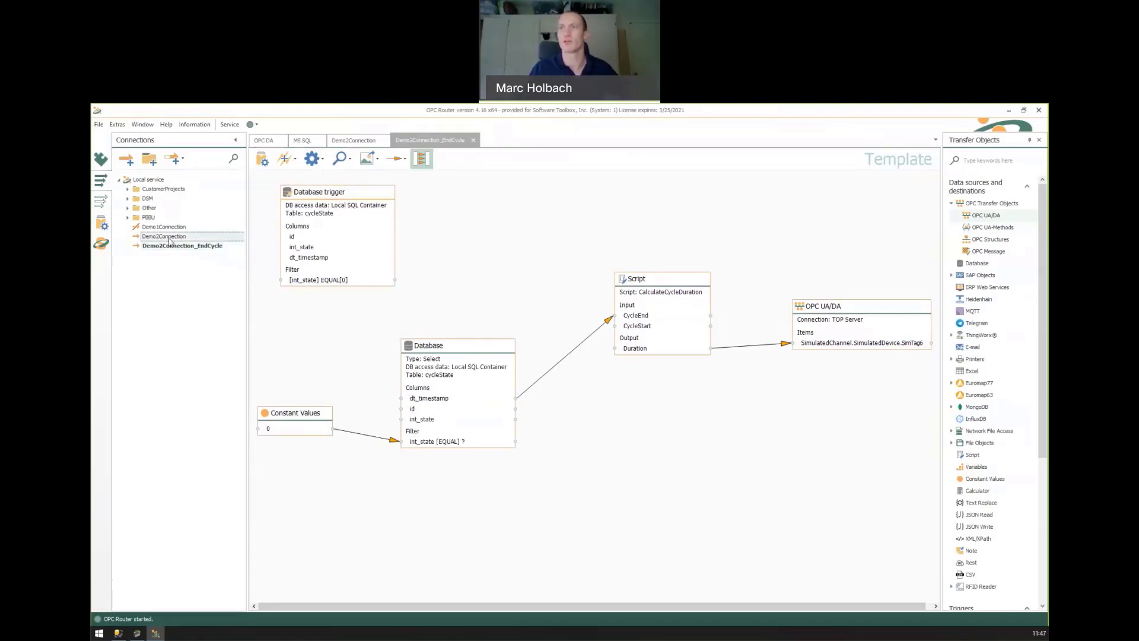
click(185, 247)
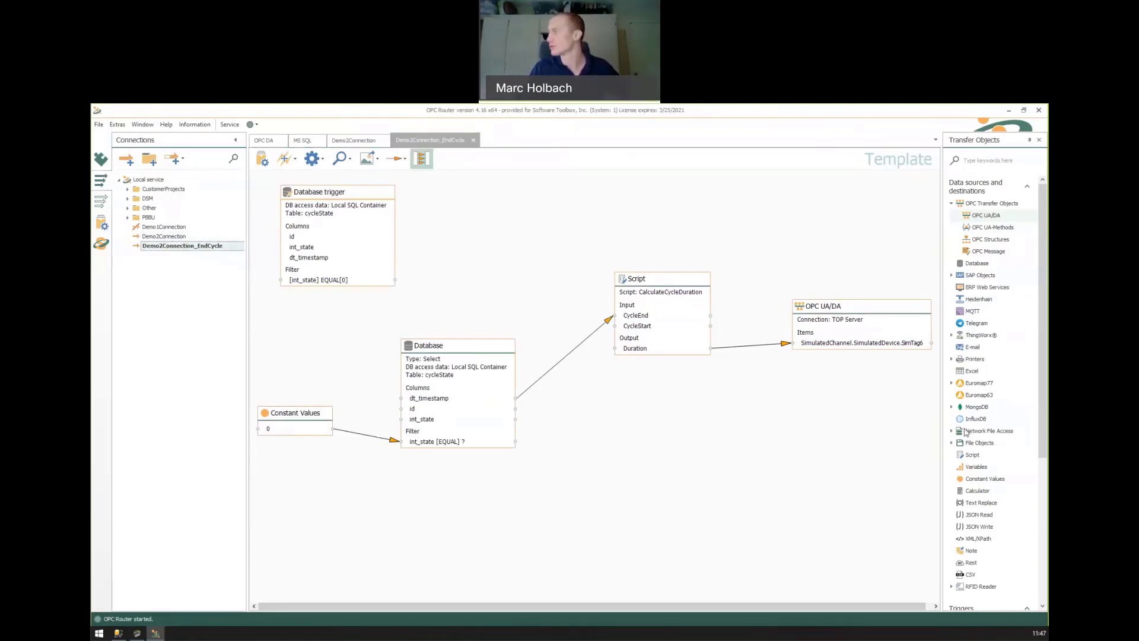
Add a Variables block using CycleStartTime and wire it to the Script's CycleStart input.
drag(975, 466, 499, 255)
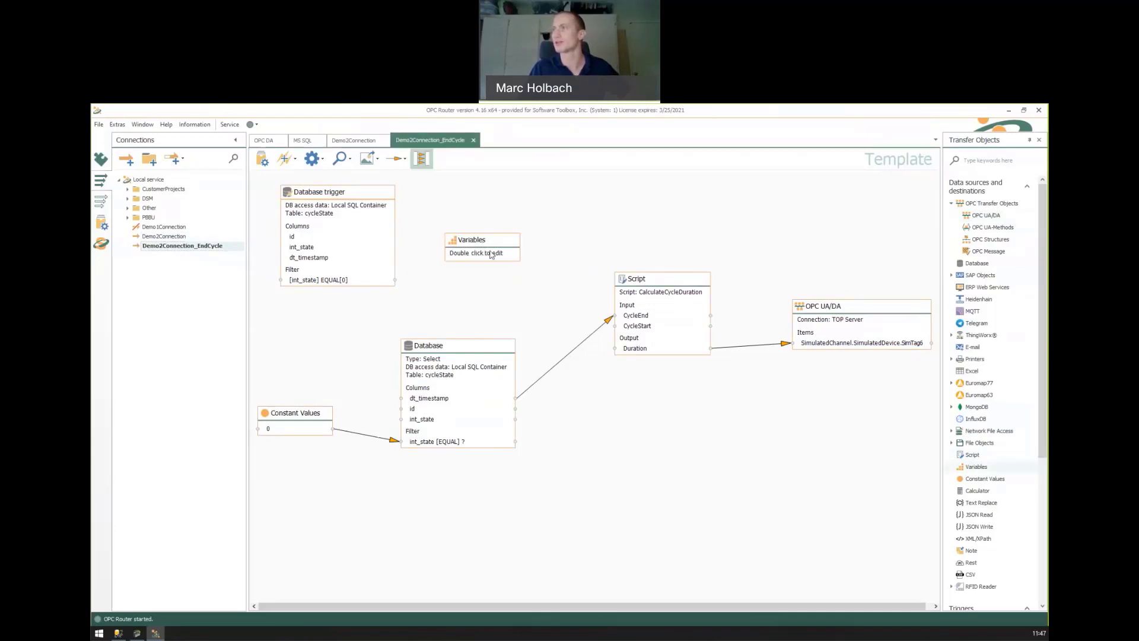
double_click(491, 256)
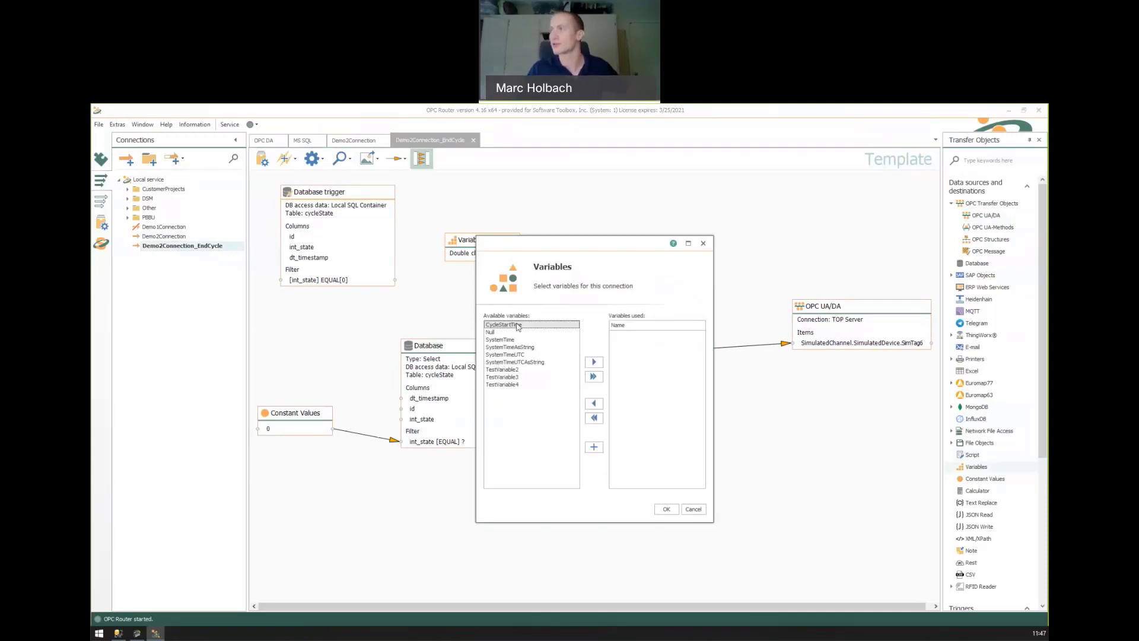
double_click(518, 326)
click(666, 509)
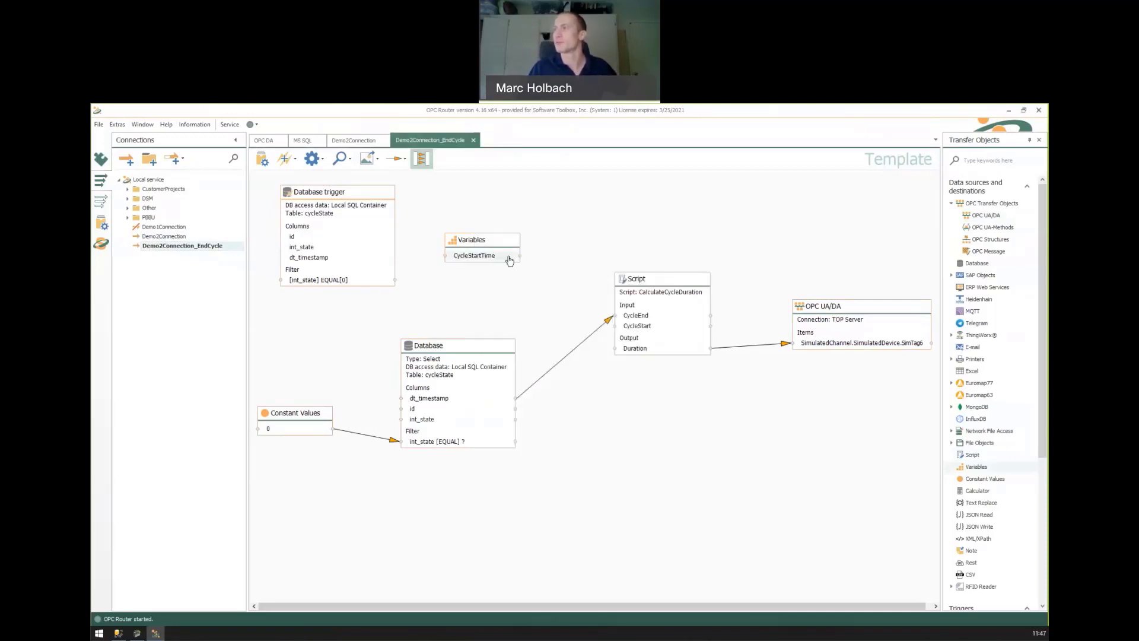
mouse_move(509, 260)
mouse_down()
mouse_move(630, 313)
mouse_move(617, 316)
mouse_up()
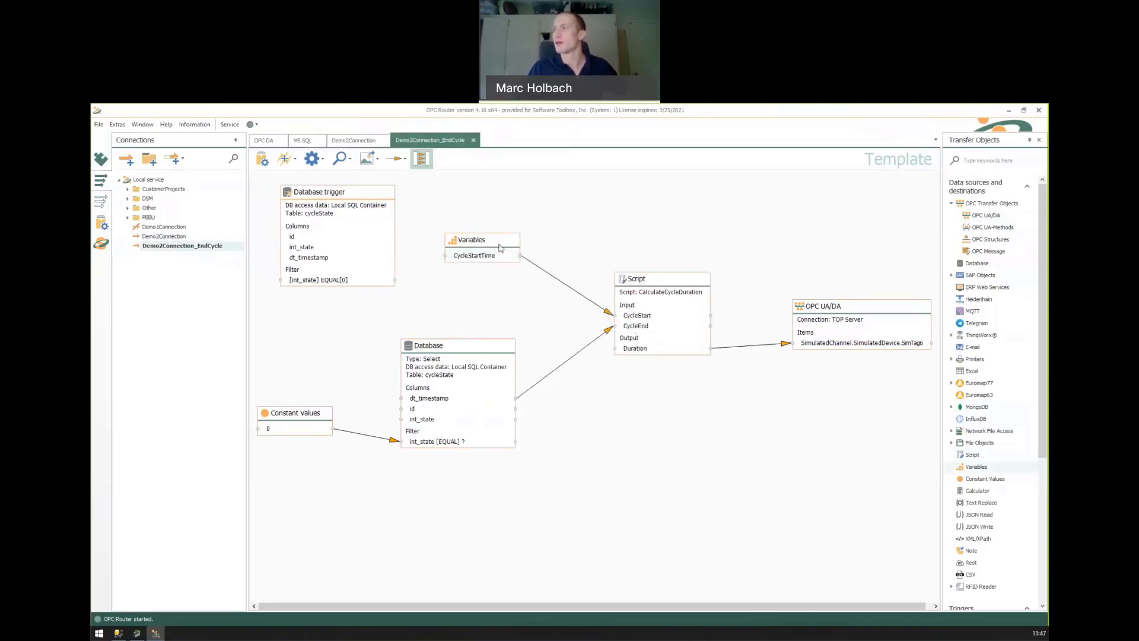
Rearrange the Variables, Script, OPC UA/DA and Constant Values blocks on the canvas.
drag(500, 248, 483, 276)
drag(672, 277, 674, 307)
drag(861, 306, 876, 341)
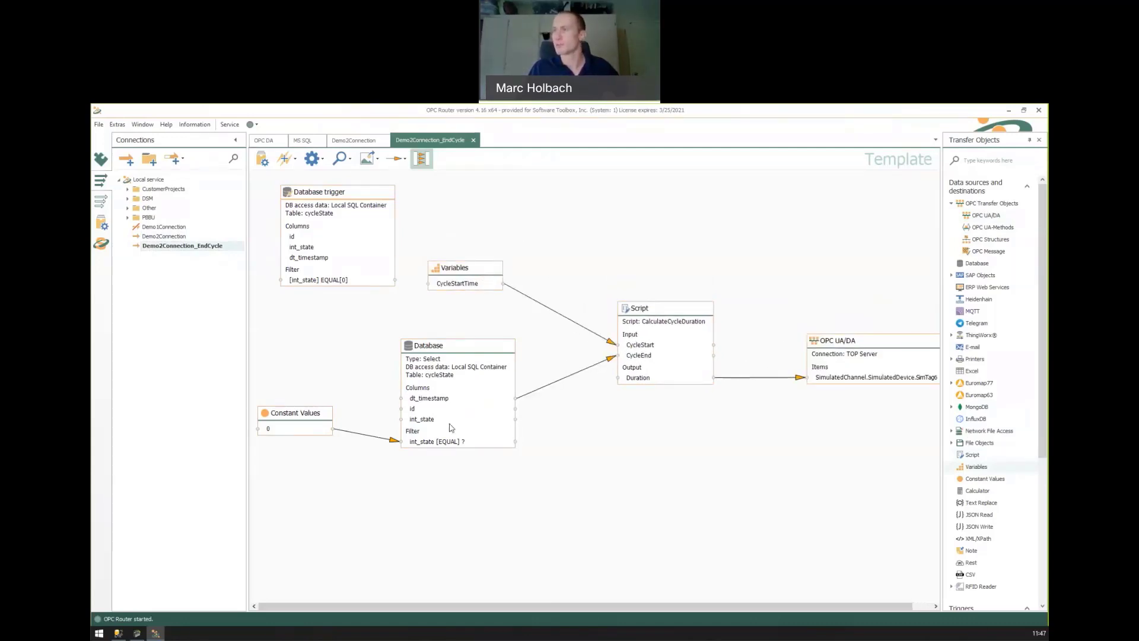
drag(309, 416, 310, 434)
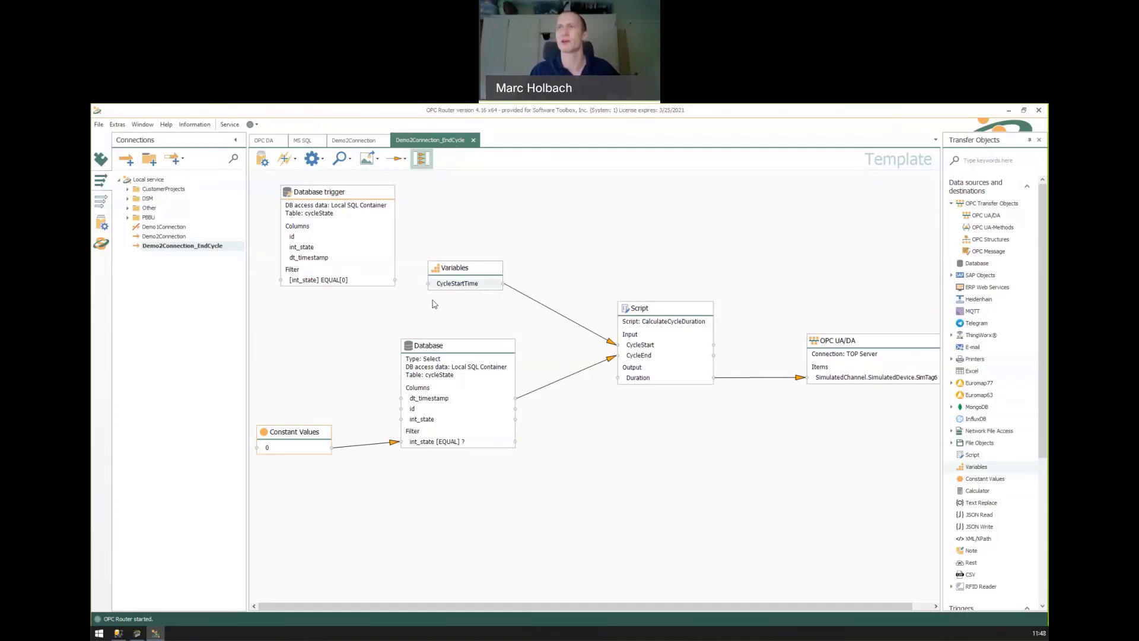
Publish the whole project to the router service and accept the service restart.
click(100, 223)
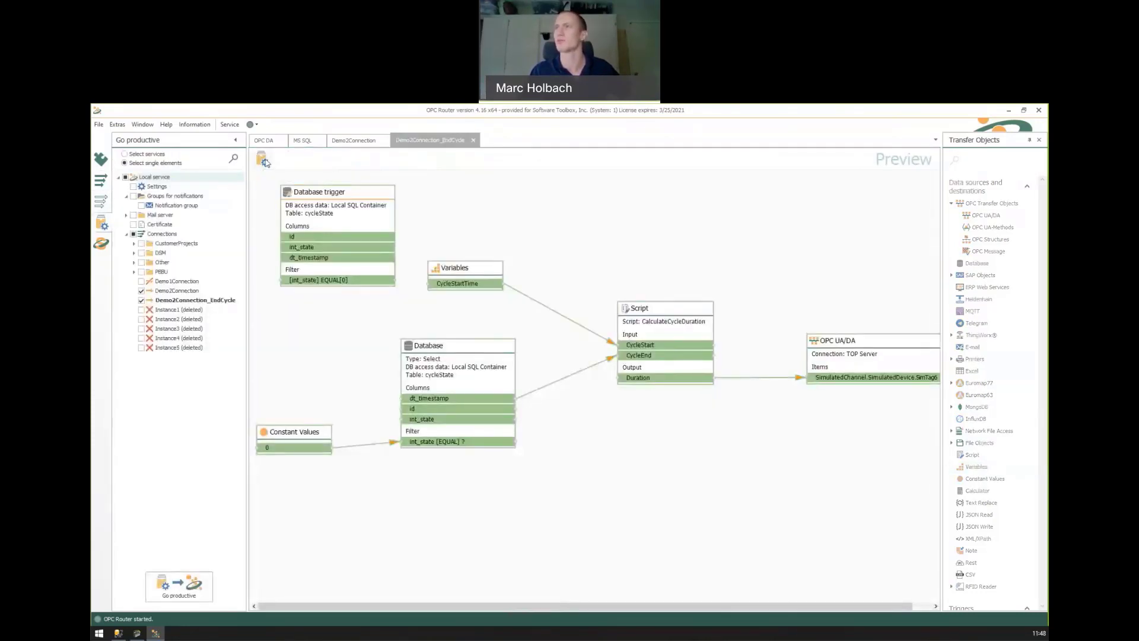
click(264, 161)
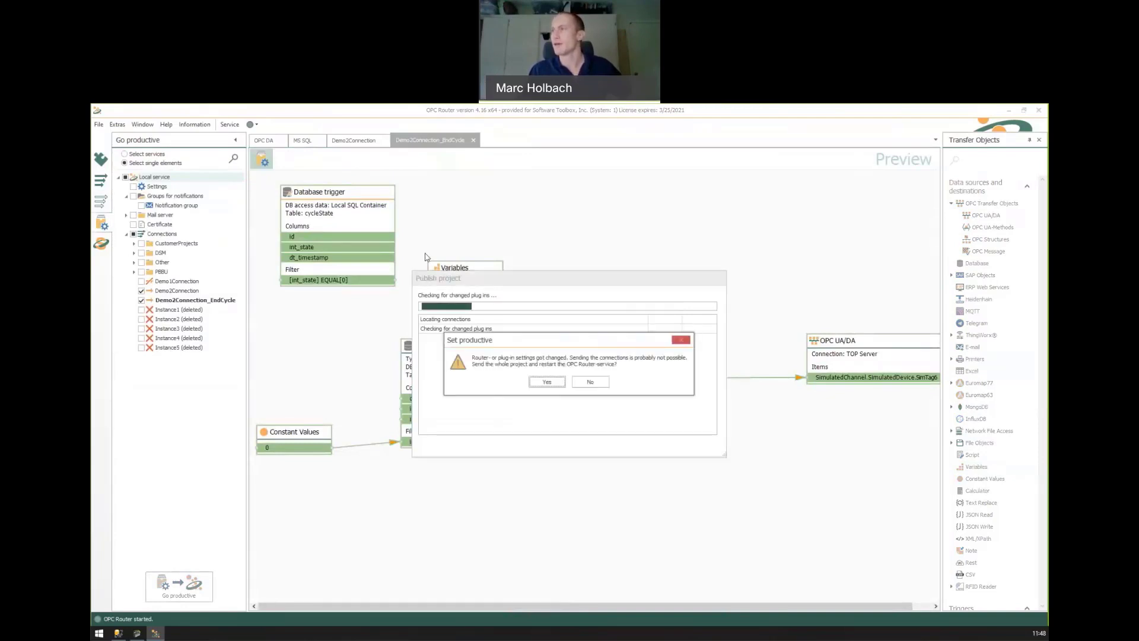
click(547, 382)
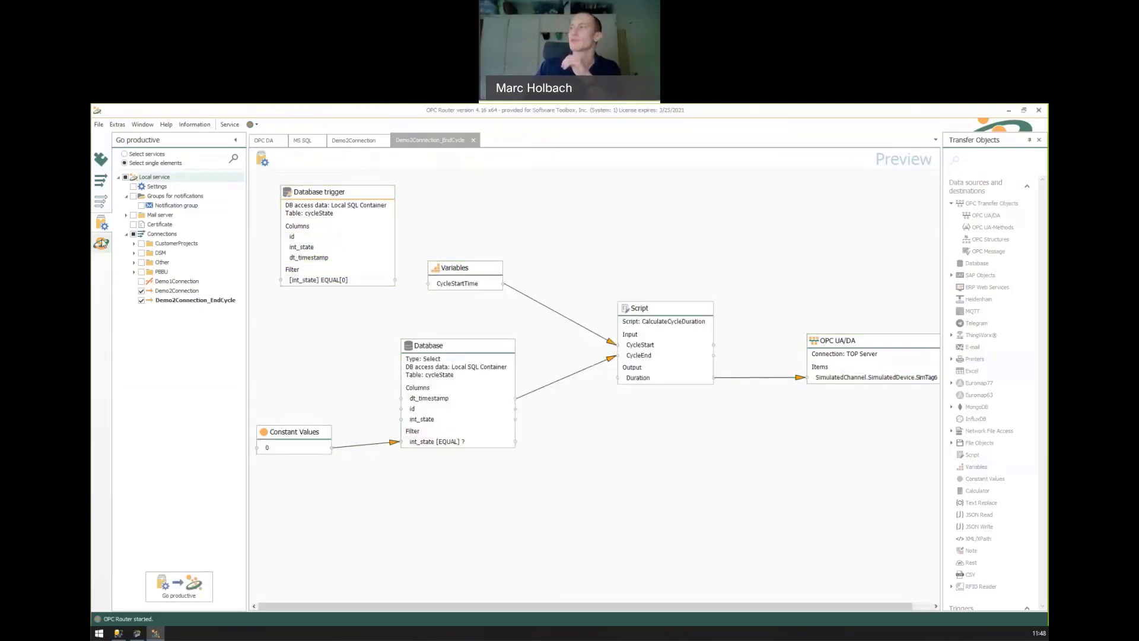
Review the Demo2Connection and Demo2Connection_EndCycle runtime diagrams, then bring up SQL Server Management Studio.
click(103, 245)
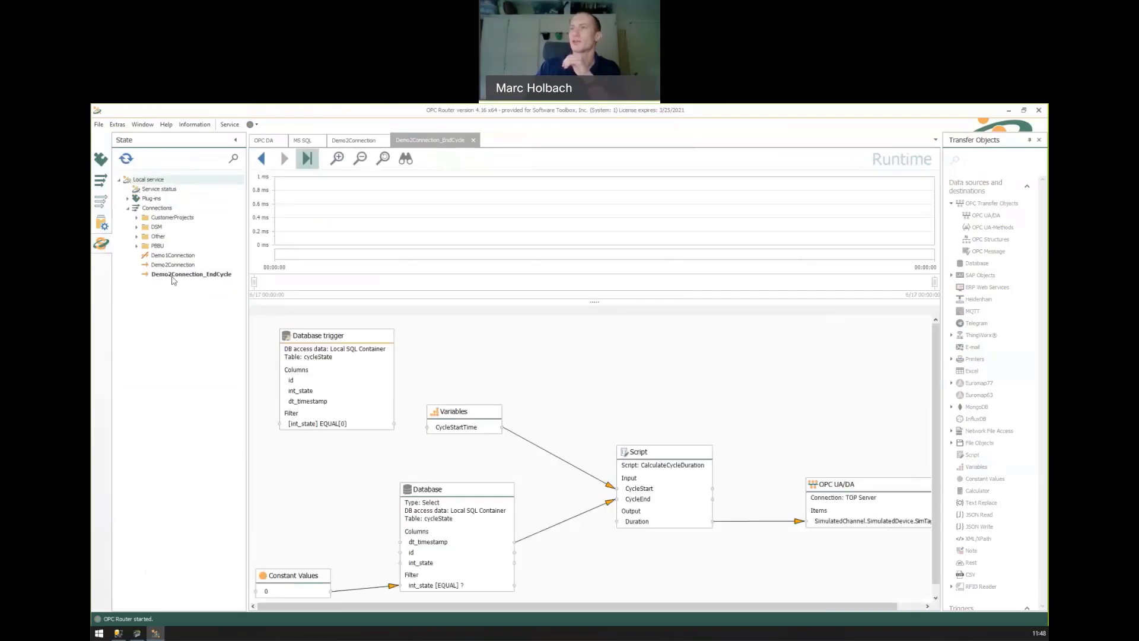
click(177, 267)
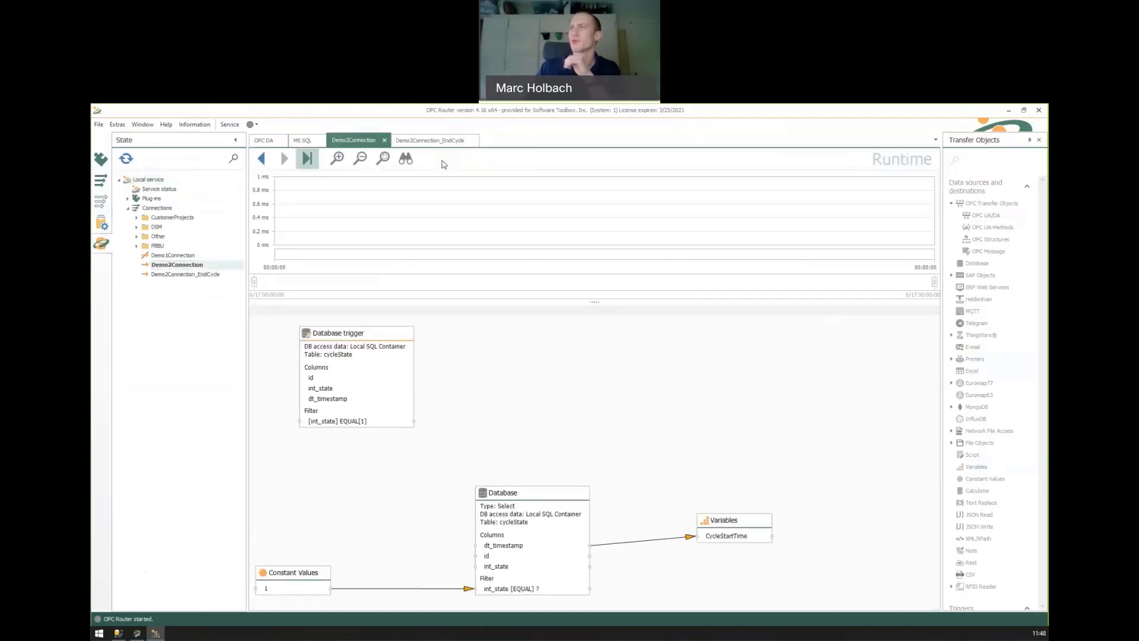
click(430, 145)
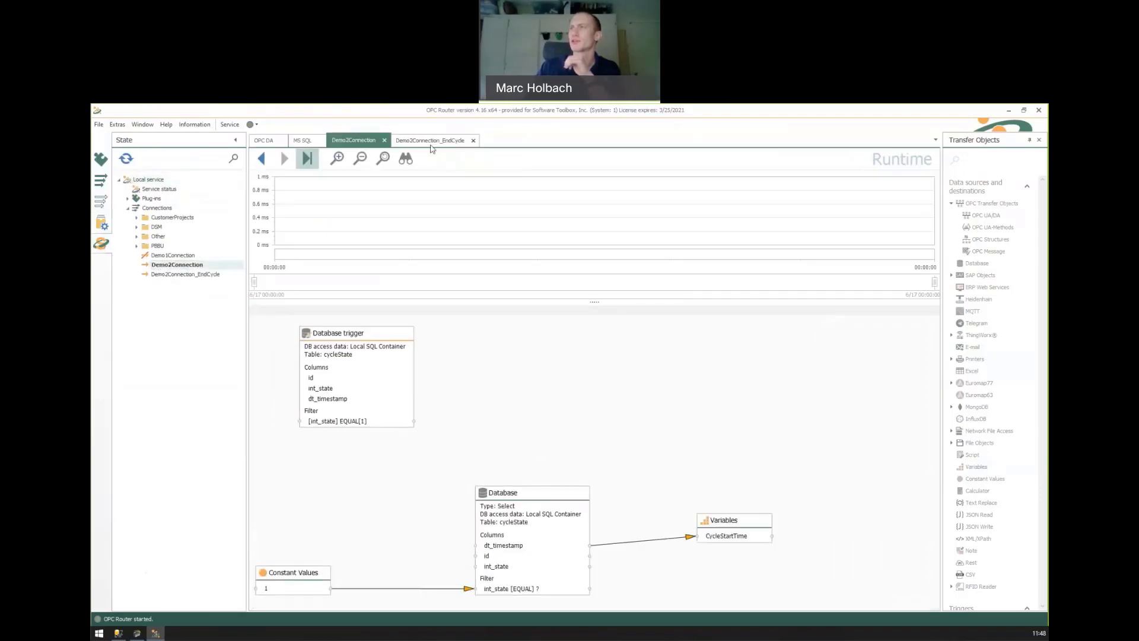
click(353, 141)
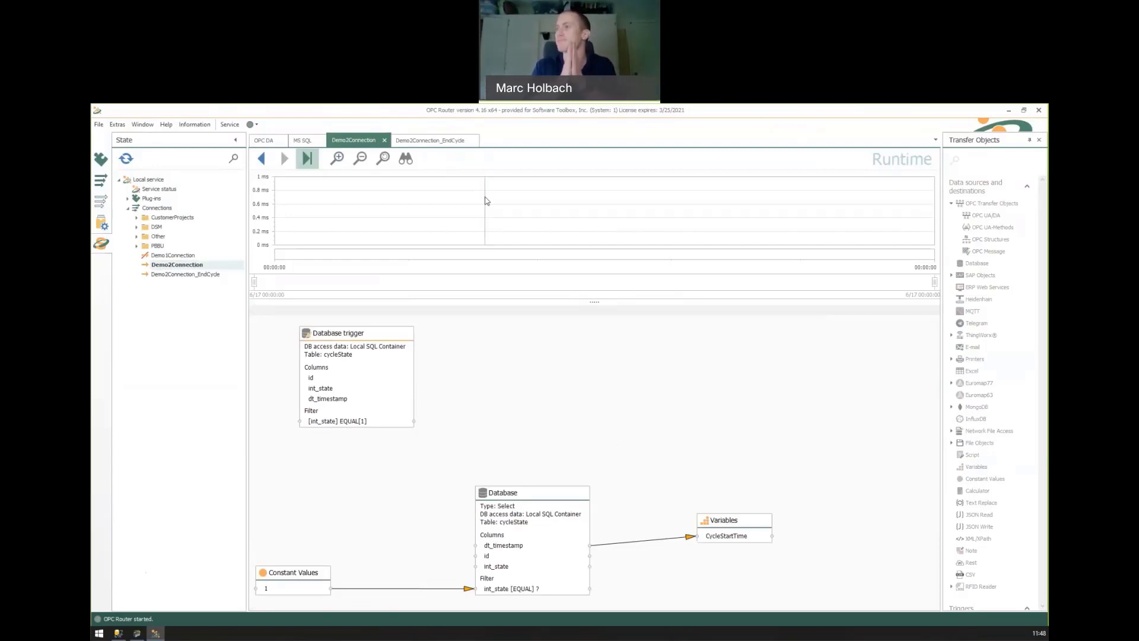
key(alt+Tab)
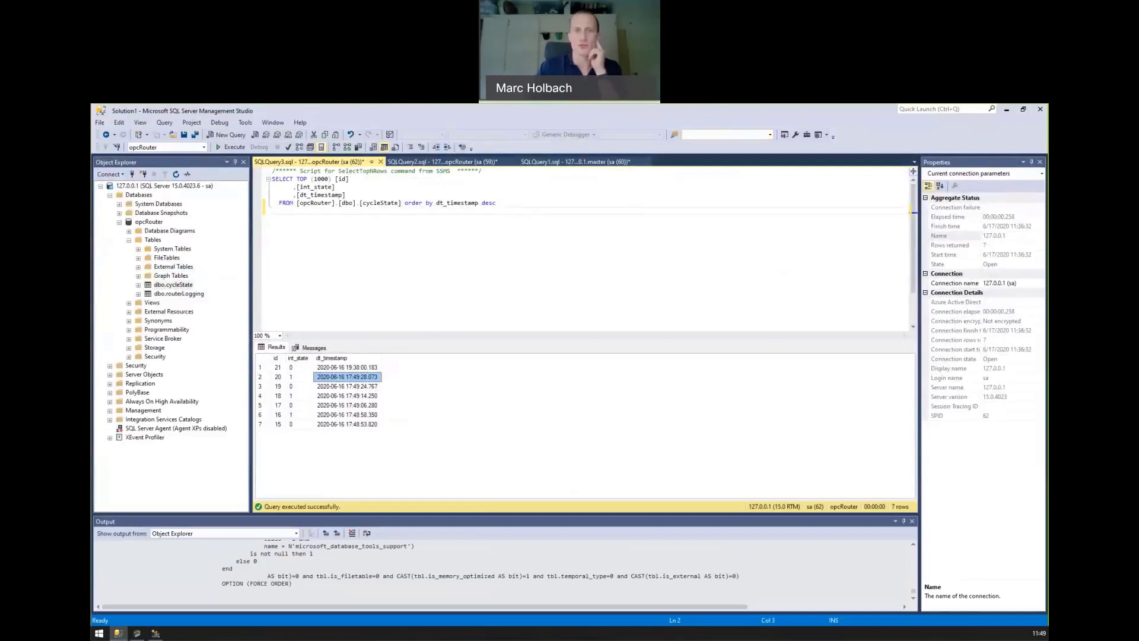
Return to OPC Router's Demo2Connection runtime view after reviewing the cycleState rows.
key(alt+Tab)
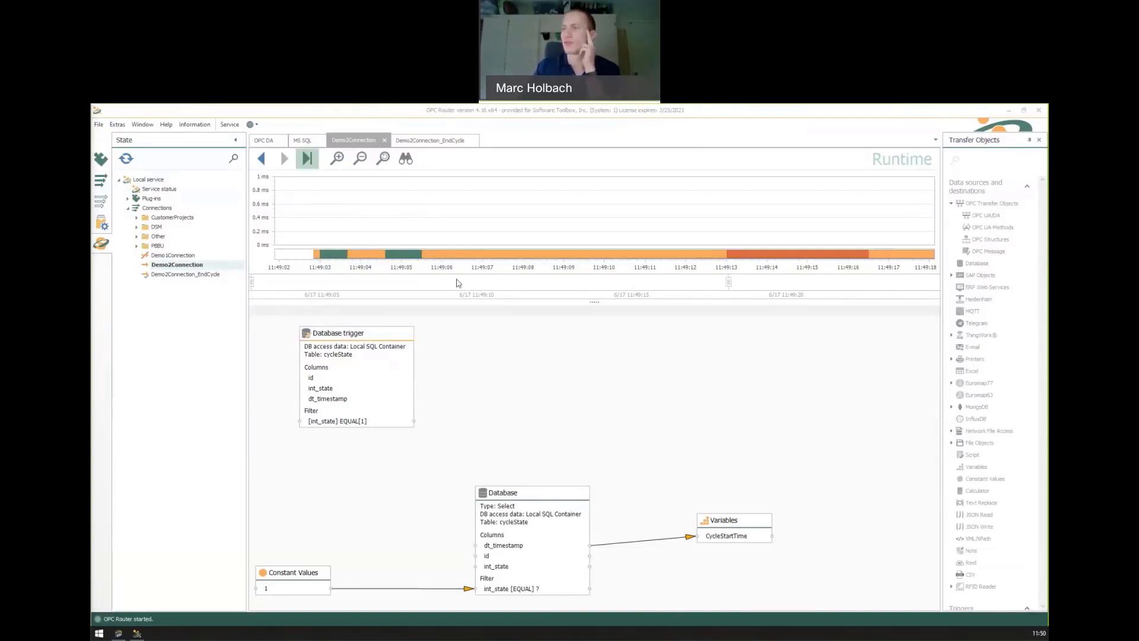
Check Demo2Connection's execution time and the 17.06... CycleStartTime value, then view Demo2Connection_EndCycle's runtime.
mouse_move(787, 212)
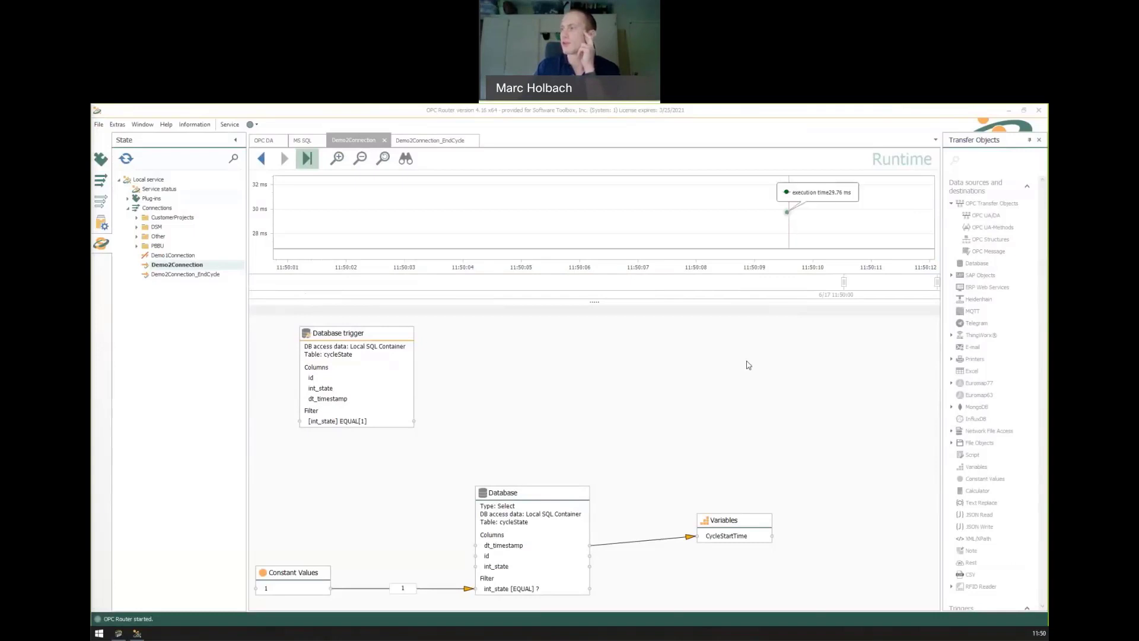
mouse_move(646, 546)
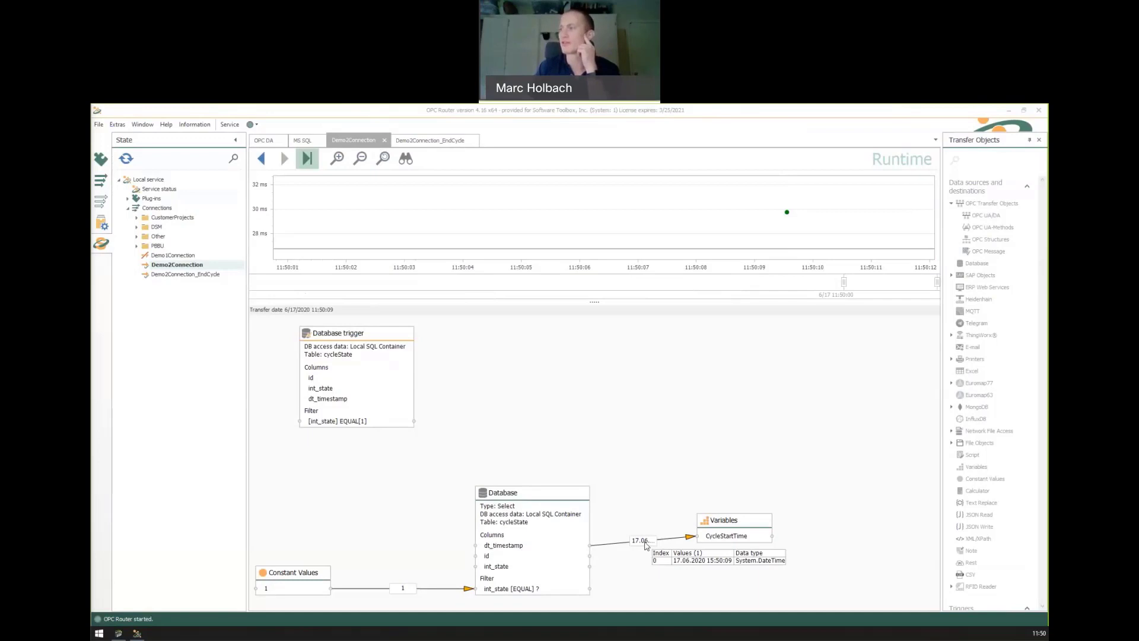
click(191, 274)
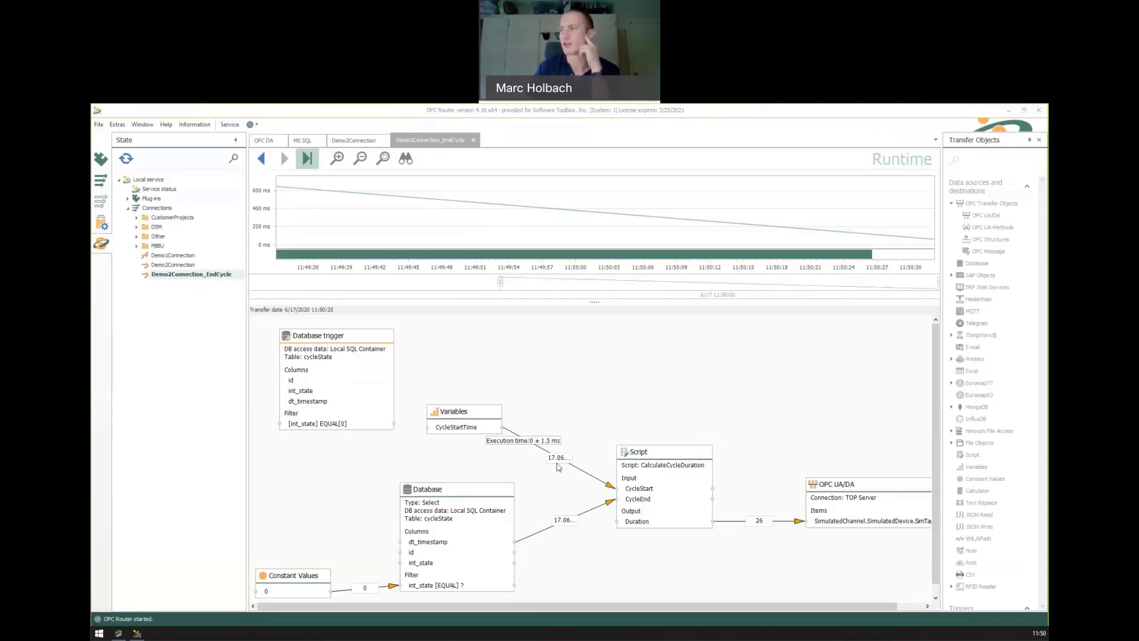
mouse_move(558, 462)
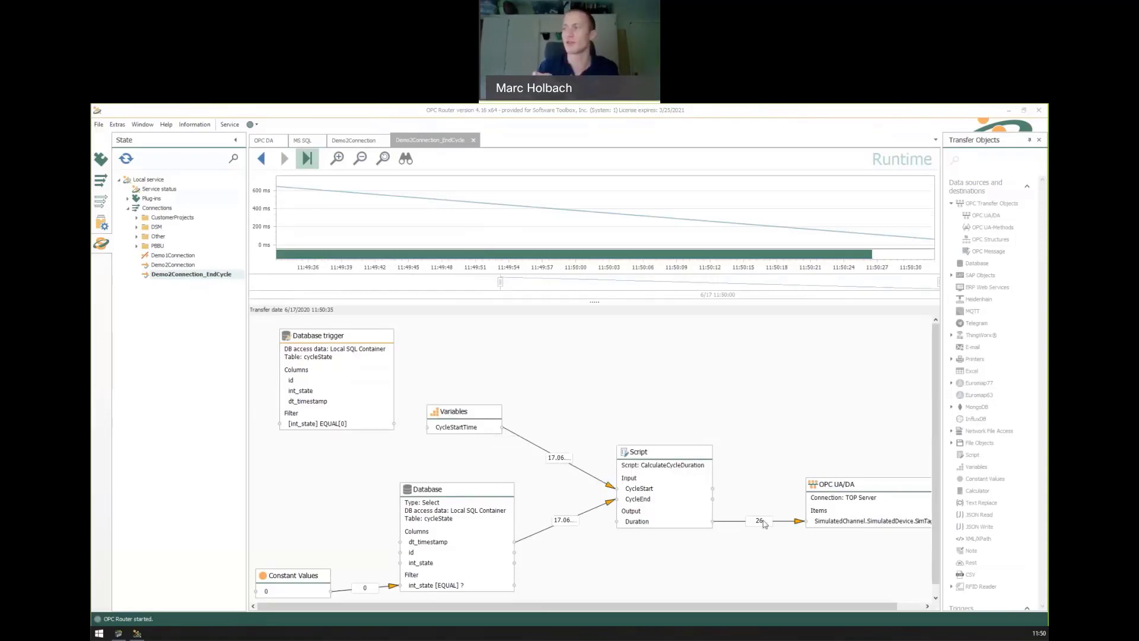
mouse_move(763, 513)
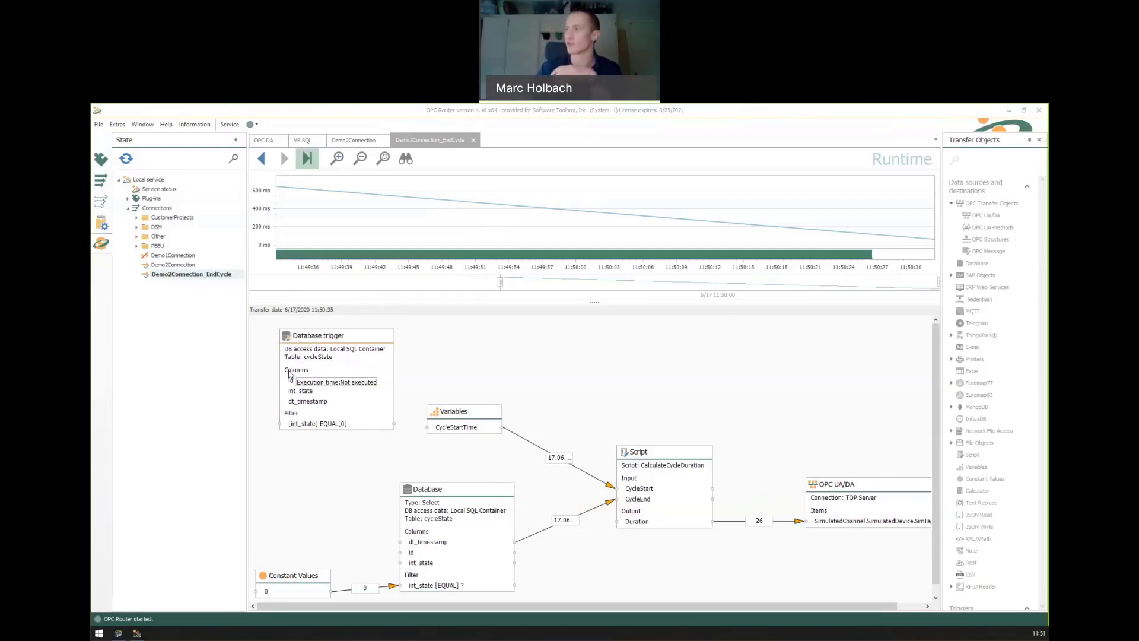
mouse_move(638, 465)
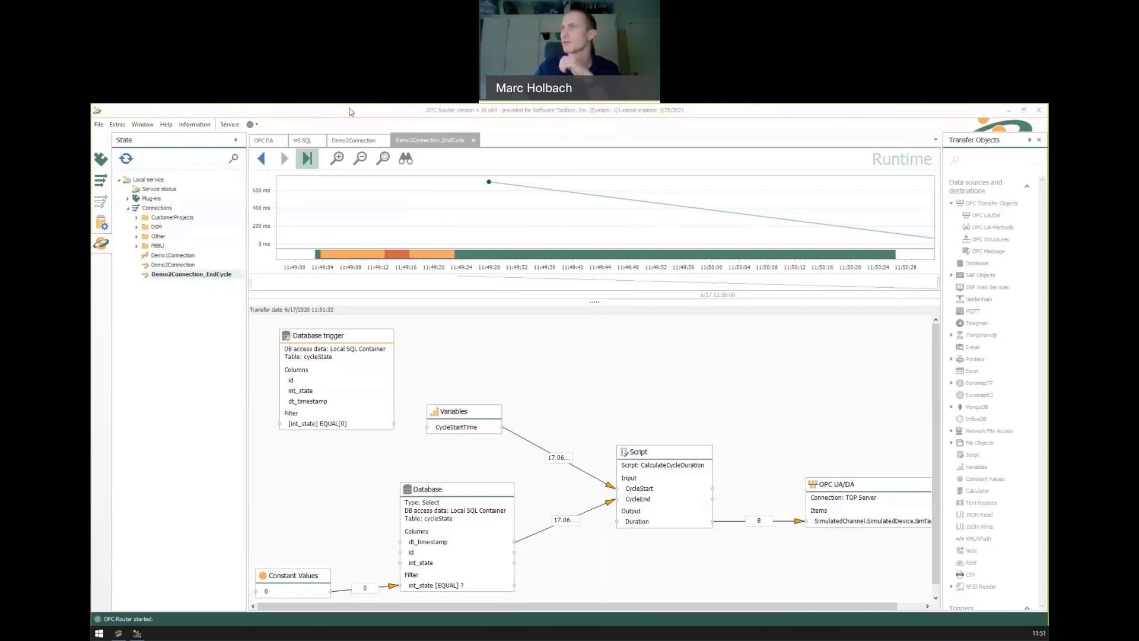
List the top 1000 cycleState rows and compare the last timestamps, 15:51:24 and 15:51:32.
key(alt+Tab)
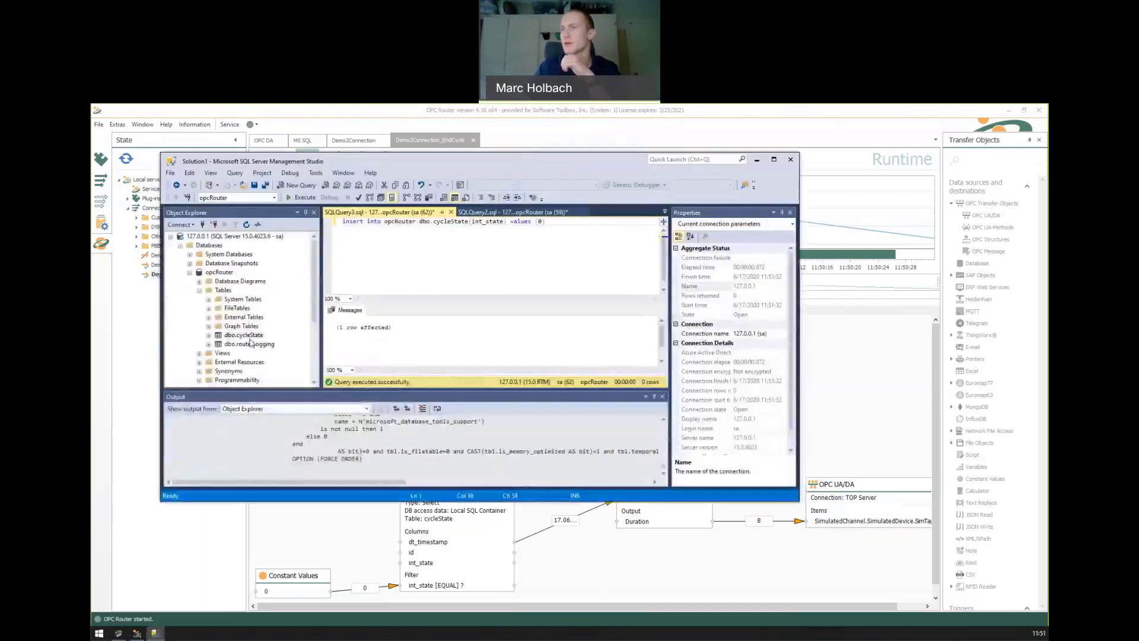
right_click(242, 336)
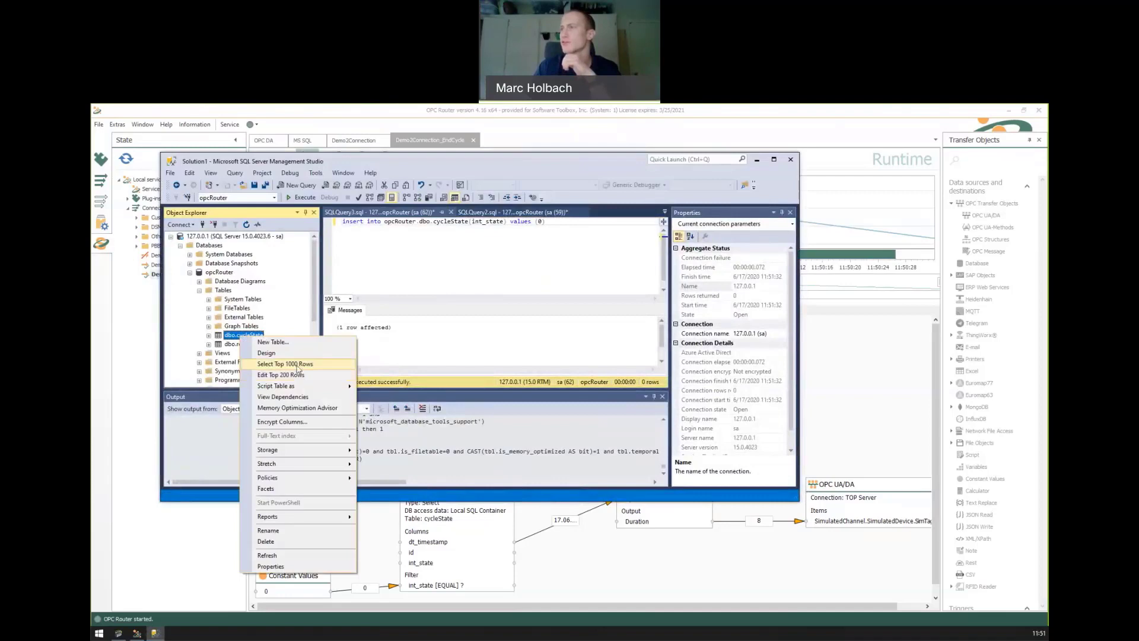
click(279, 361)
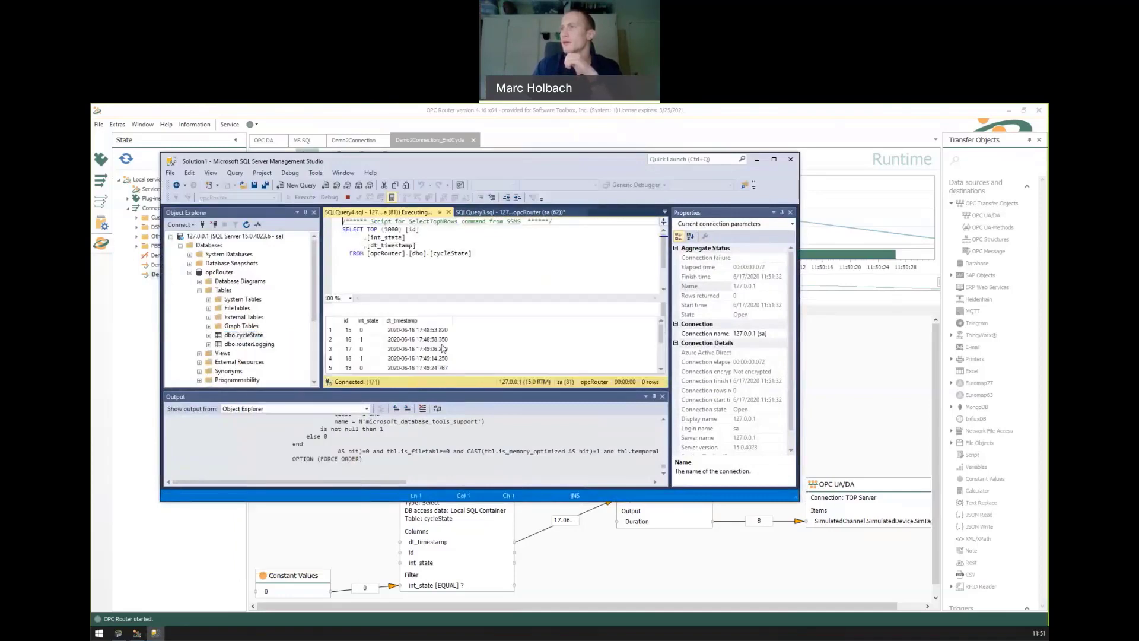
scroll(379, 329, down, 2)
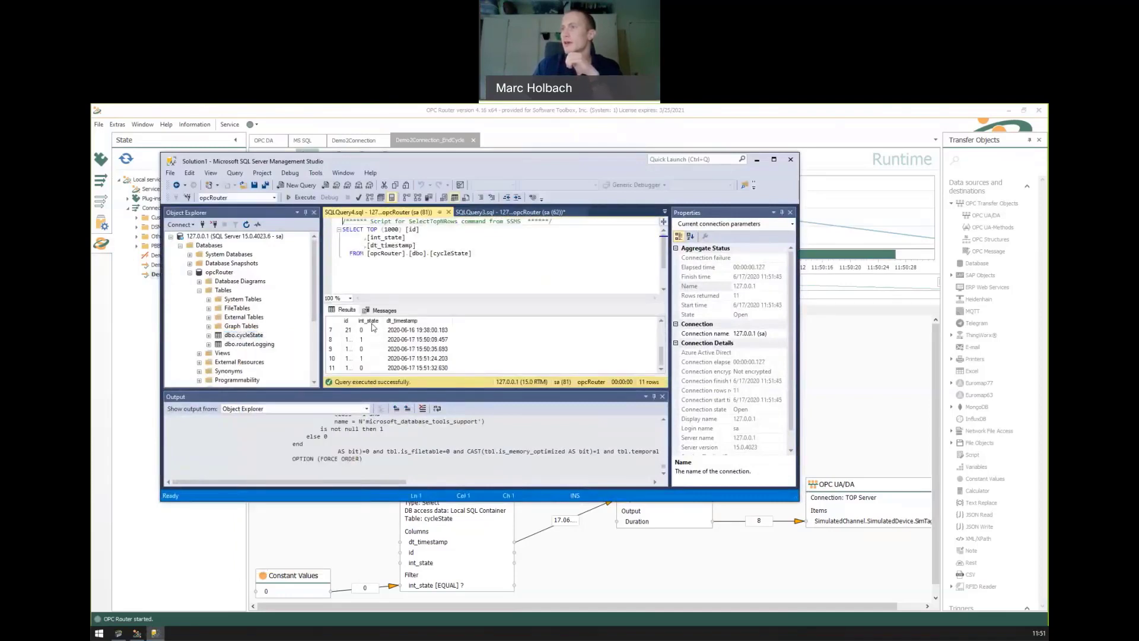
drag(357, 320, 370, 320)
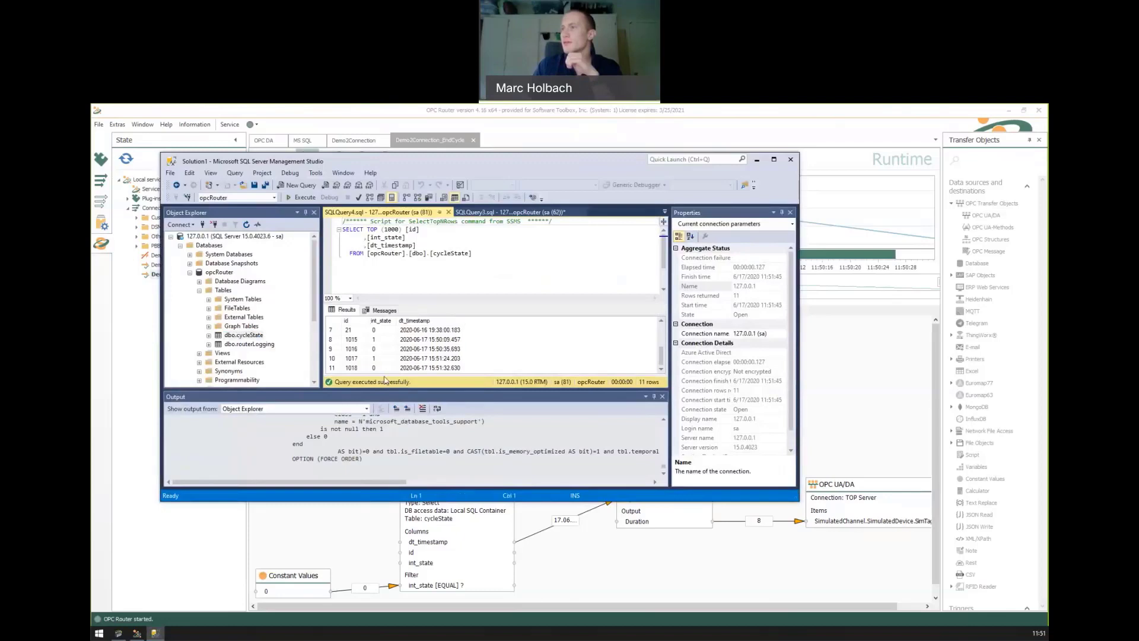
drag(444, 359, 444, 367)
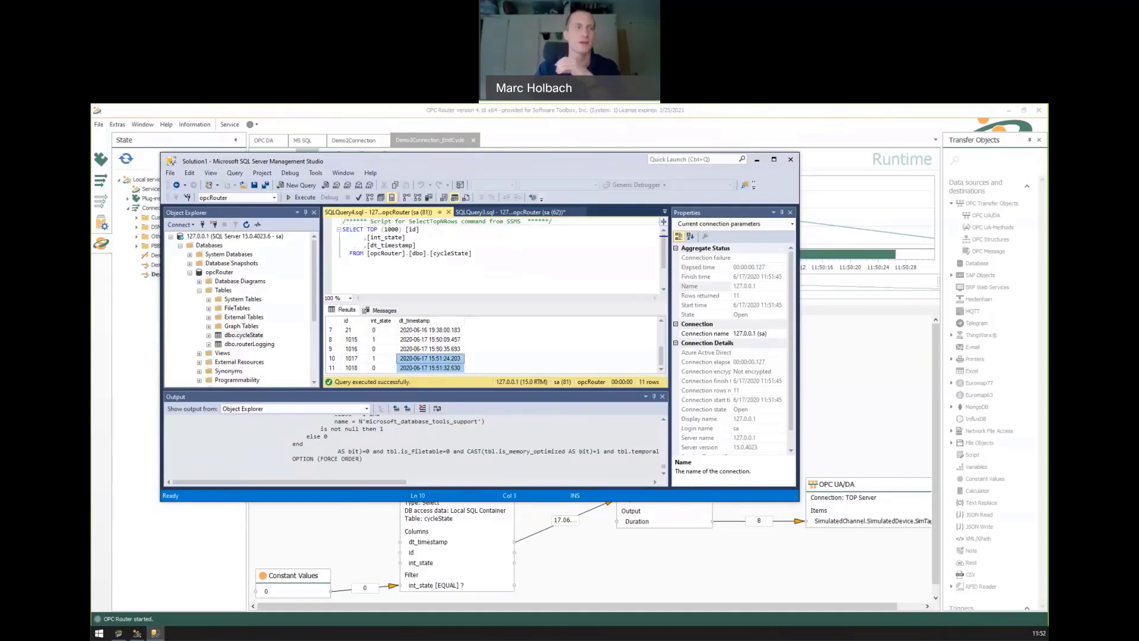
Close SQL Server Management Studio to reveal the EndCycle runtime view showing Duration 8.
key(alt+F4)
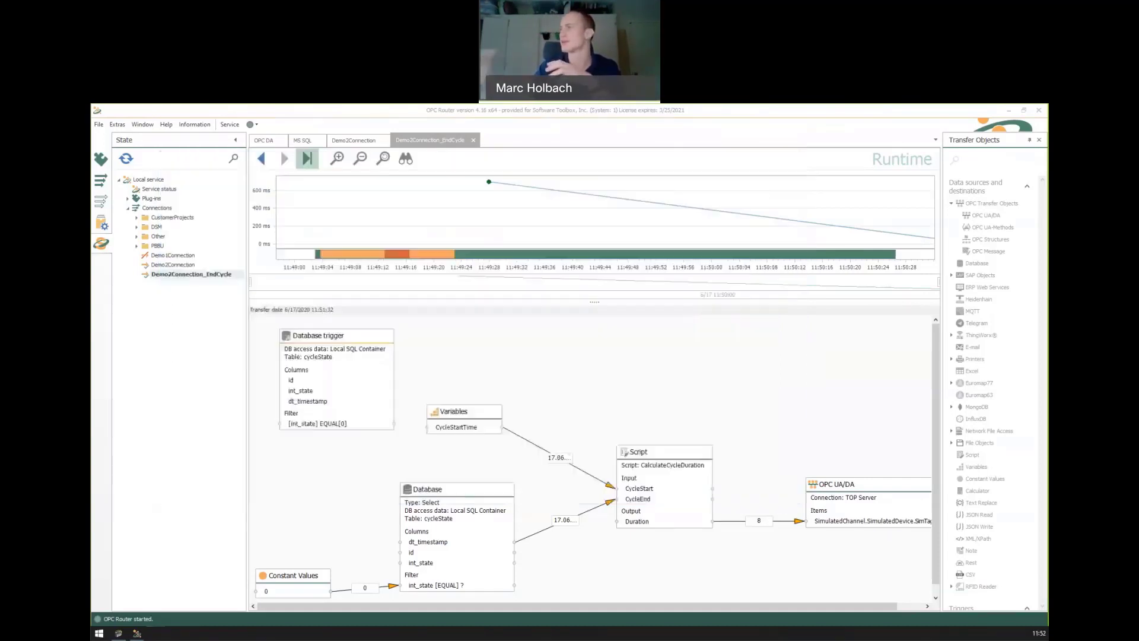